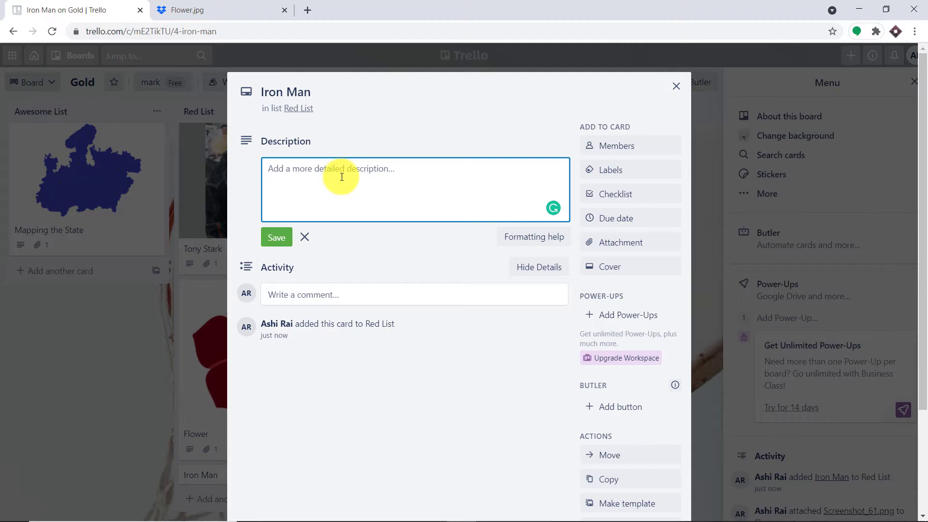
- Save "Iron Man Rocks!!" as the Iron Man card's description and attach the Iron Man image from the computer's desktop
type("Iron Man Roc")
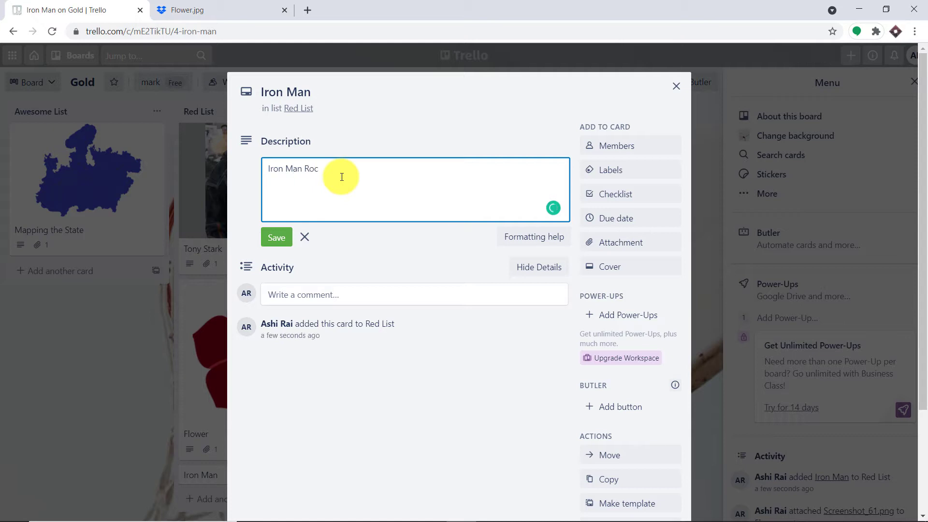
type("ks!!")
left_click(637, 243)
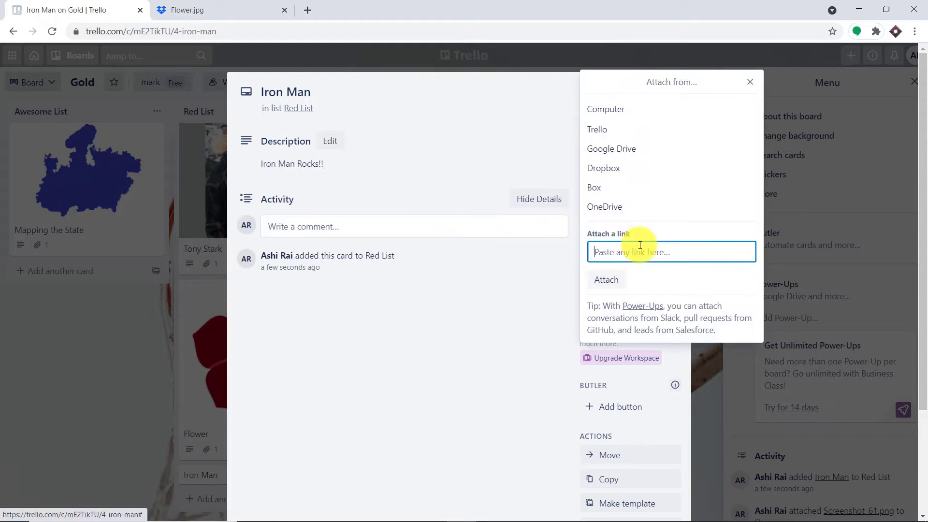
left_click(639, 105)
scroll(355, 126, "down", 1)
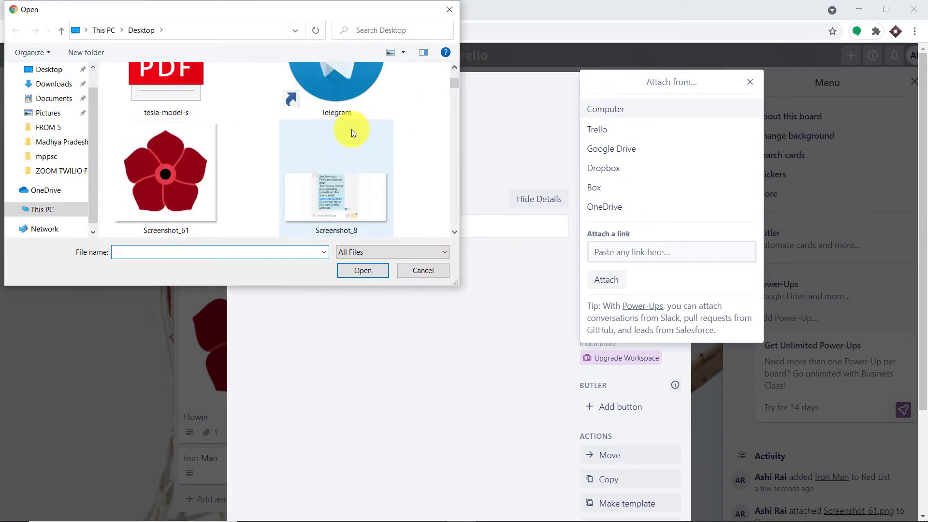
scroll(355, 127, "down", 8)
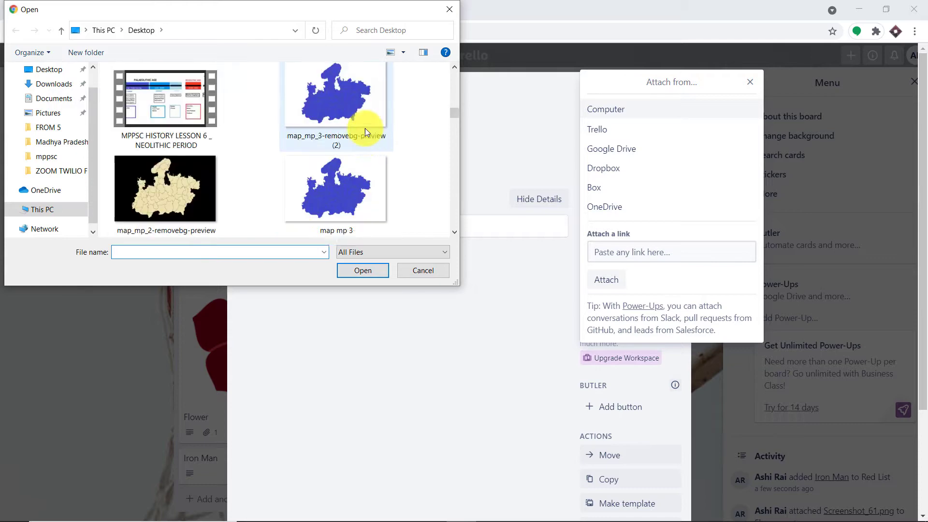
scroll(365, 128, "down", 6)
scroll(364, 129, "up", 2)
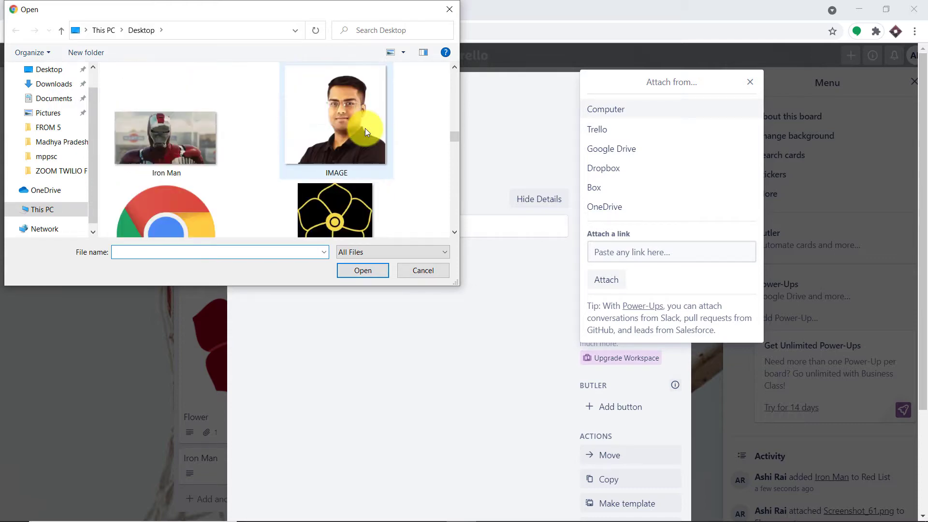
scroll(365, 129, "up", 1)
left_click(152, 178)
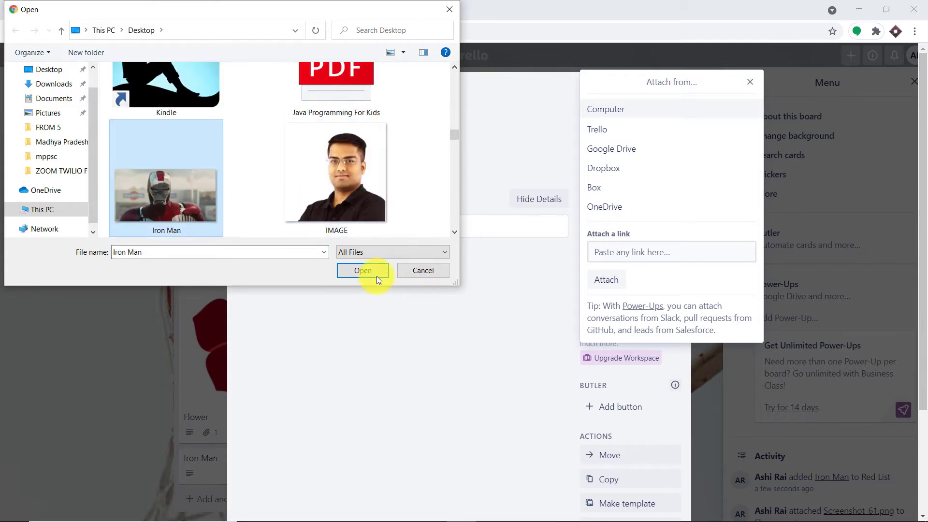
left_click(377, 278)
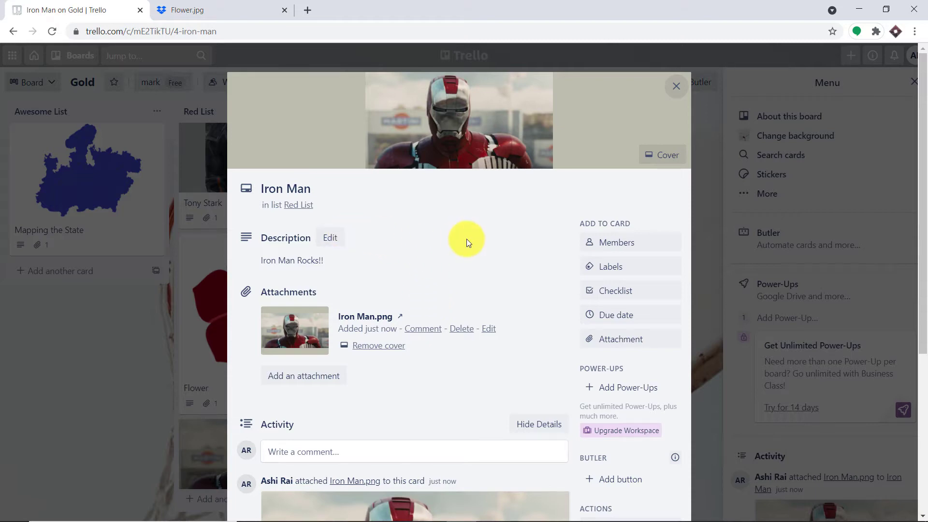
- Review the Iron Man card's attachment and activity, then close it and view the card at the end of Red List
scroll(518, 263, "down", 5)
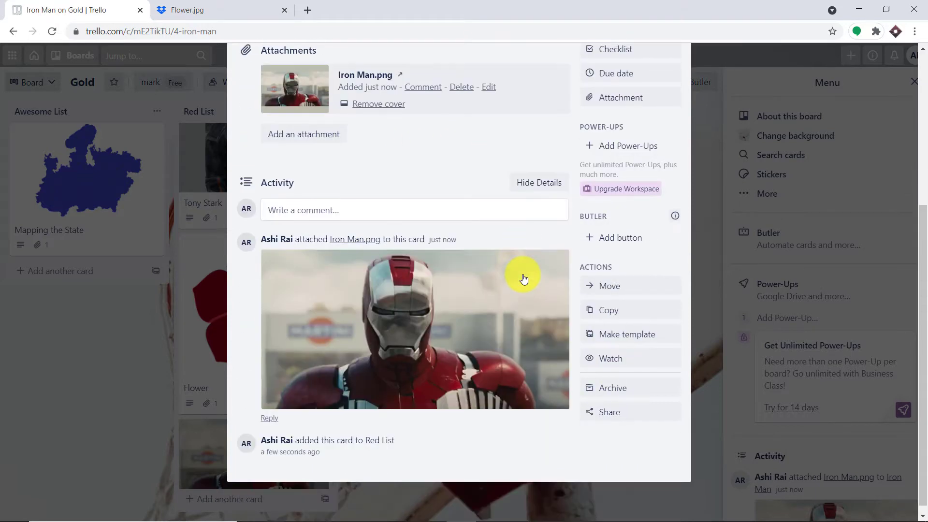
scroll(544, 245, "up", 5)
left_click(675, 93)
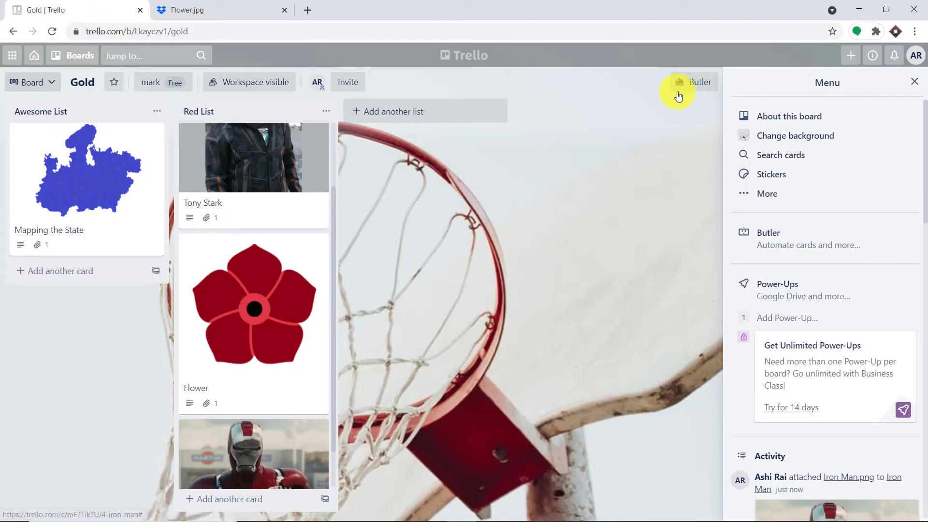
mouse_move(326, 443)
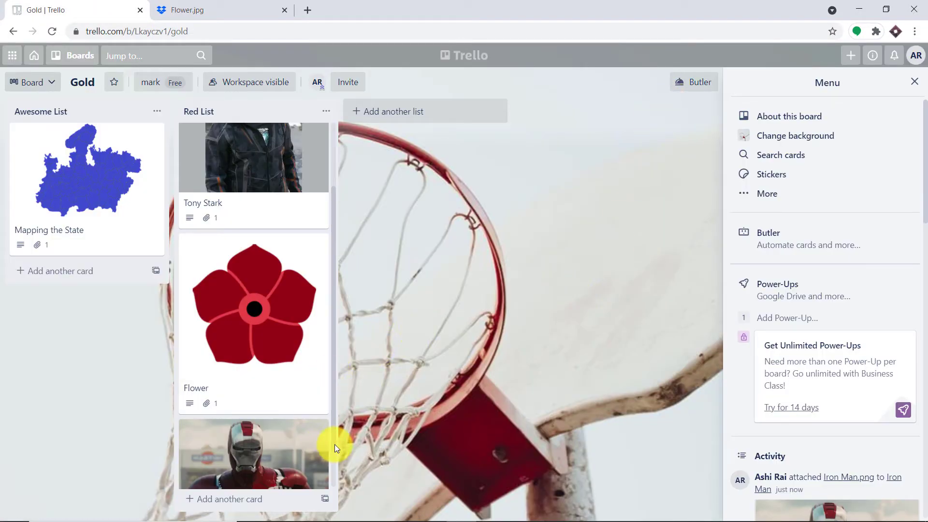
scroll(334, 445, "down", 1)
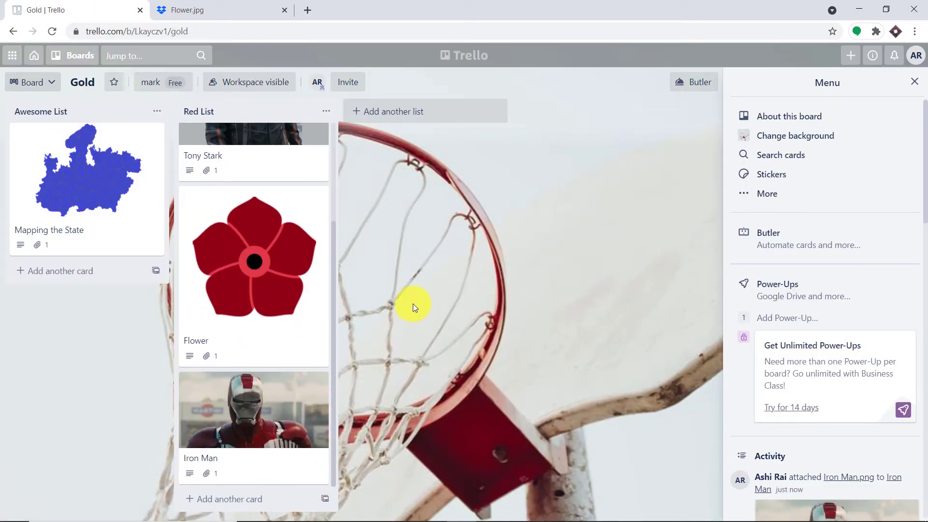
- Switch to Dropbox, return to the Files folder and preview Iron Man.jpg
left_click(183, 6)
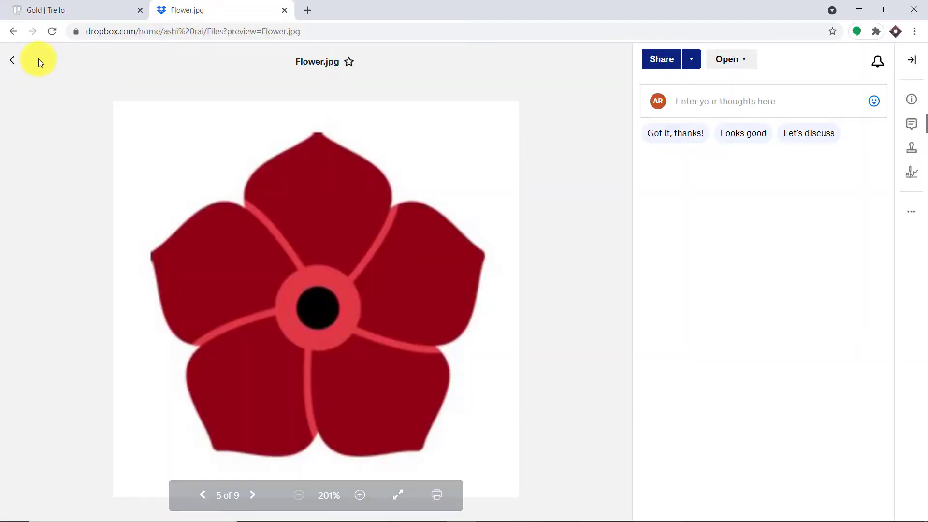
left_click(11, 61)
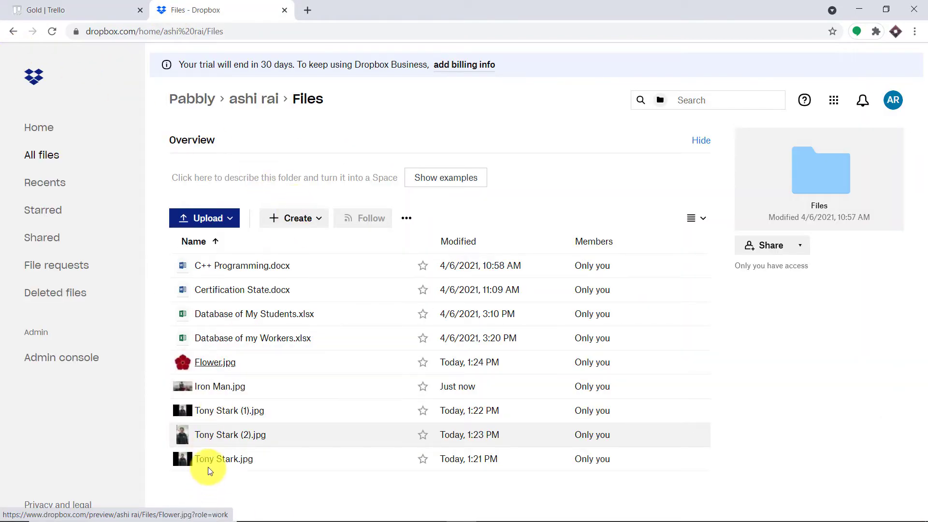
left_click(224, 388)
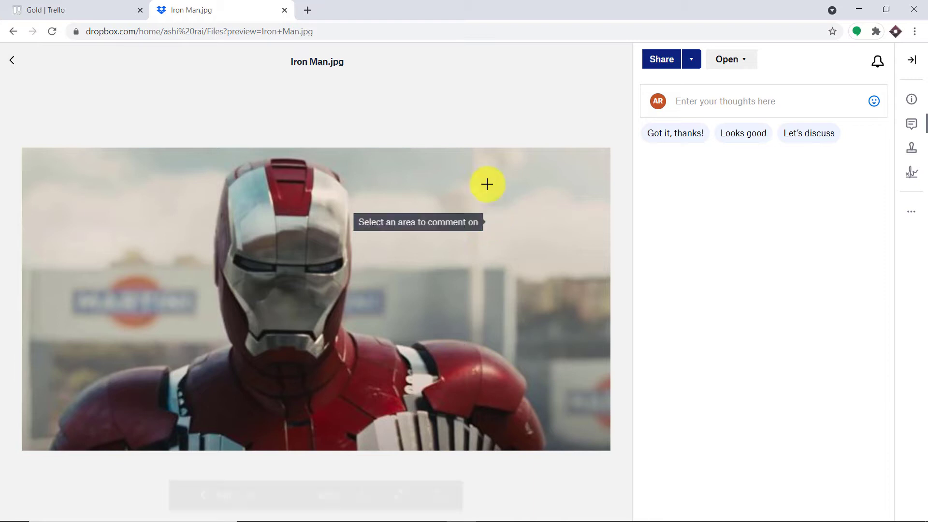
- Open pabbly.com in a new browser tab, sign in and access the Connect application
left_click(308, 10)
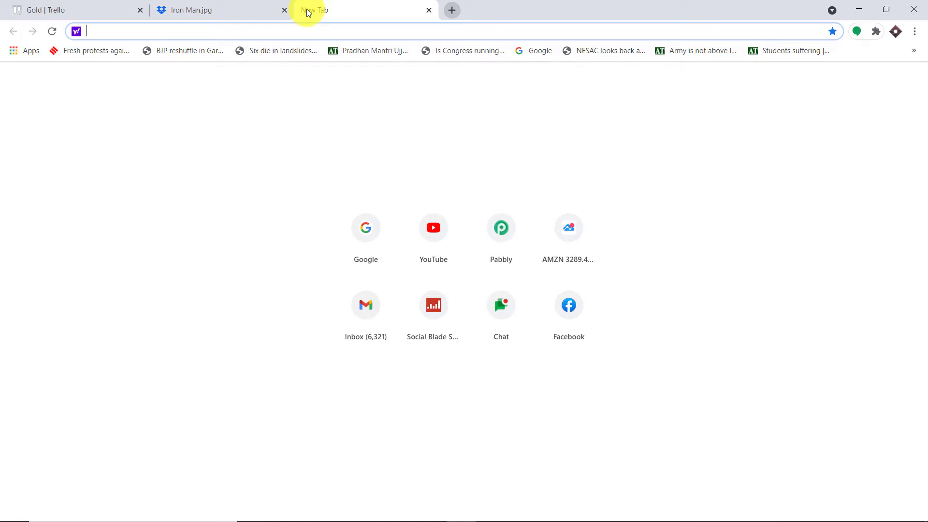
type("pa")
key("Return")
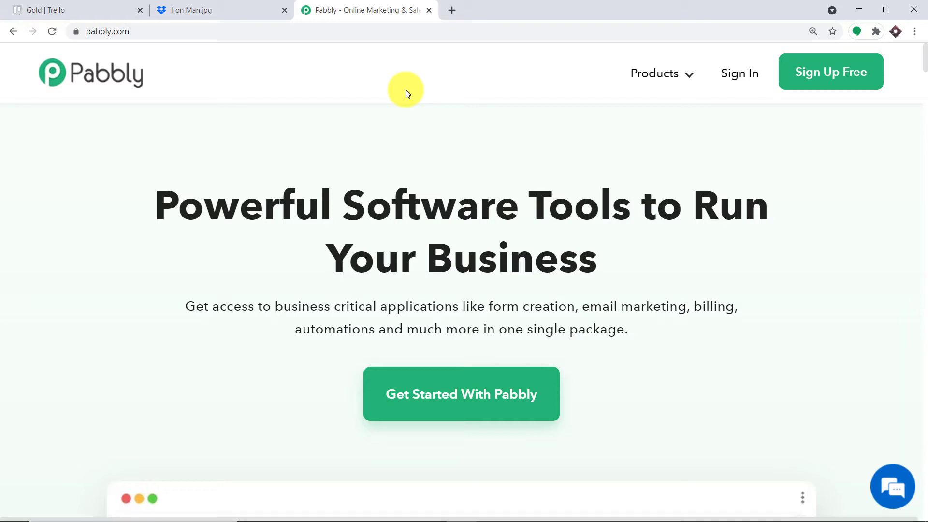
left_click(737, 81)
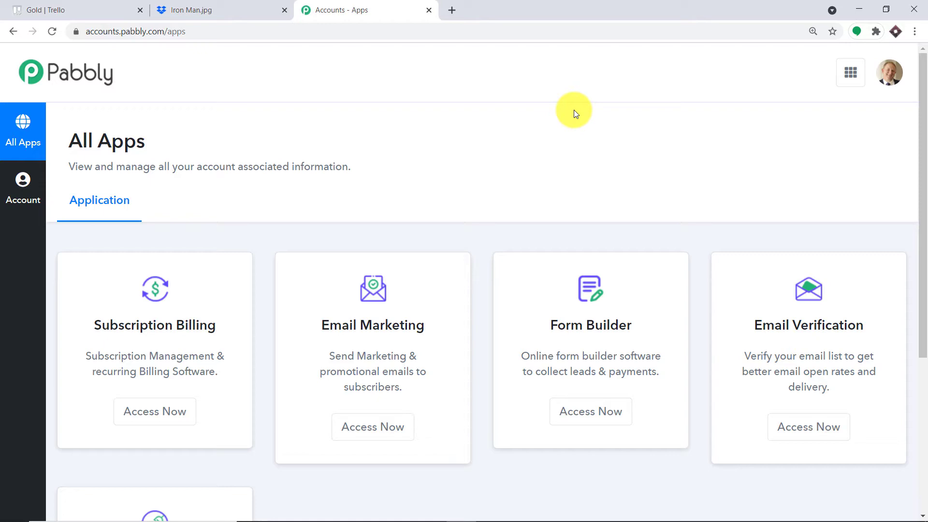
scroll(580, 115, "down", 5)
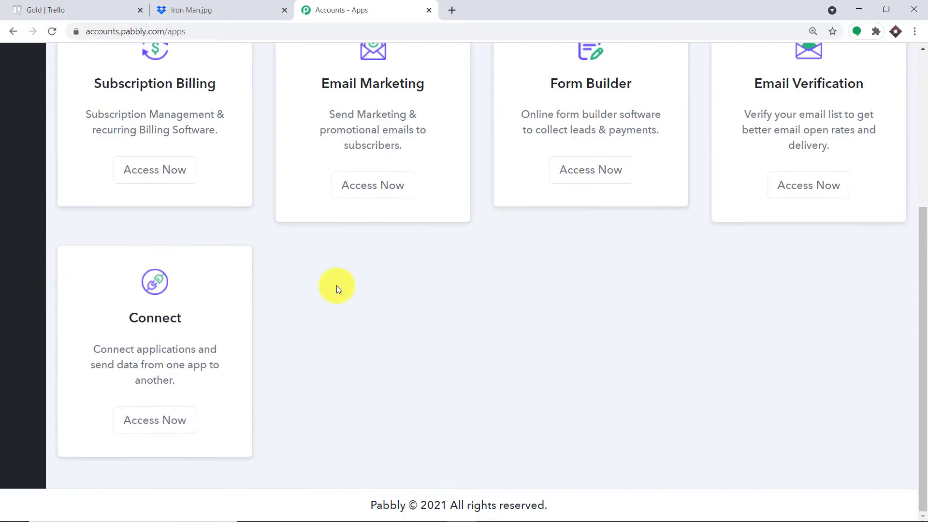
left_click(174, 419)
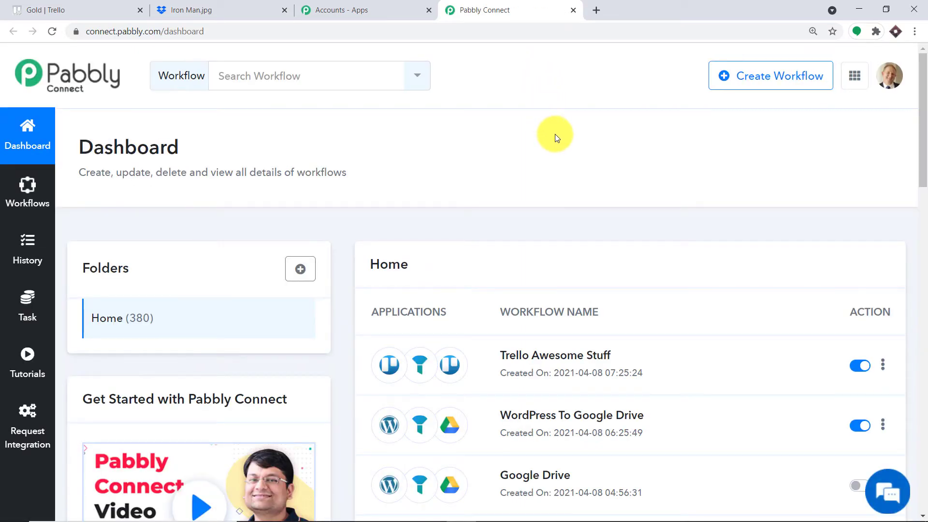
- Turn off the Trello Awesome Stuff workflow in the dashboard's workflow list
scroll(574, 238, "down", 1)
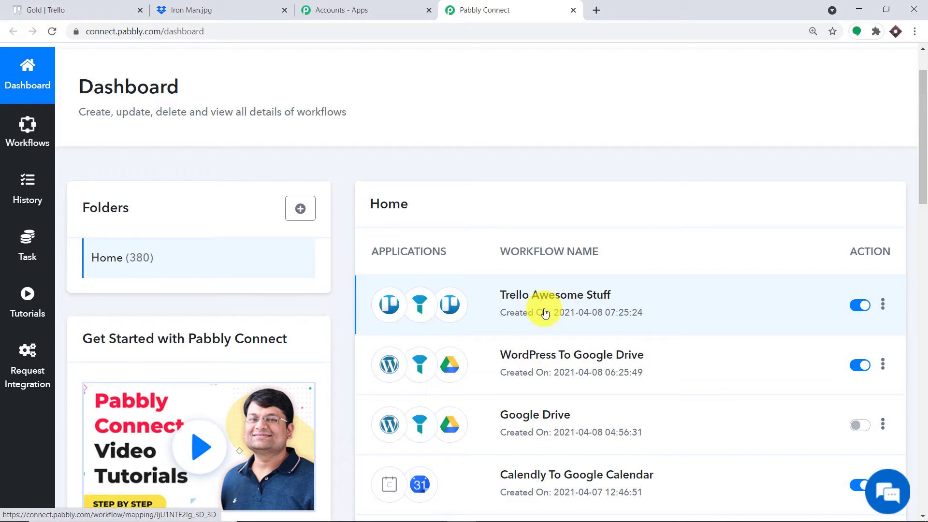
left_click(859, 307)
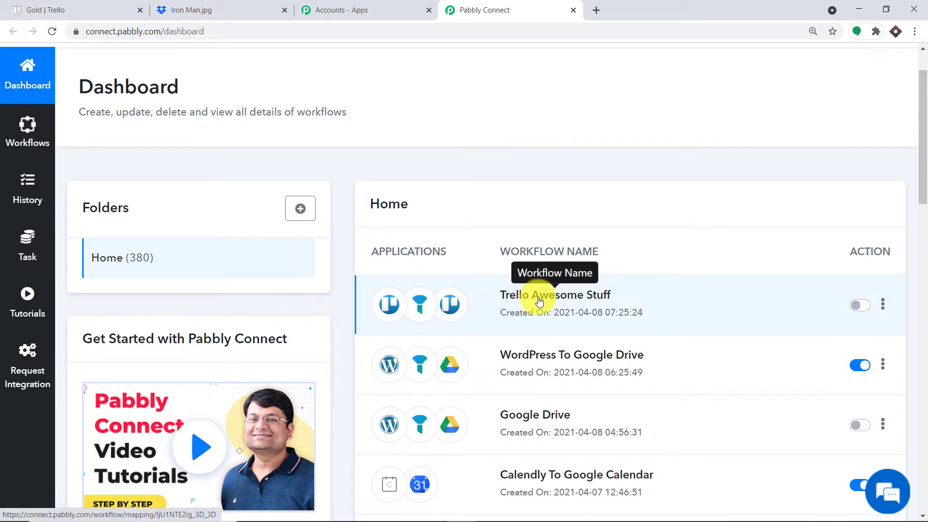
- Create a new workflow named "Trello To Dropbox"
scroll(539, 301, "up", 2)
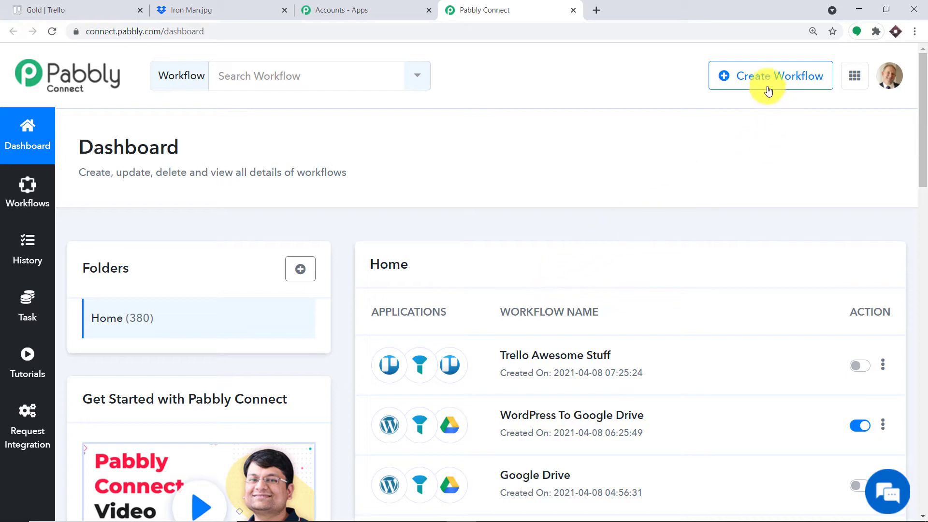
left_click(786, 78)
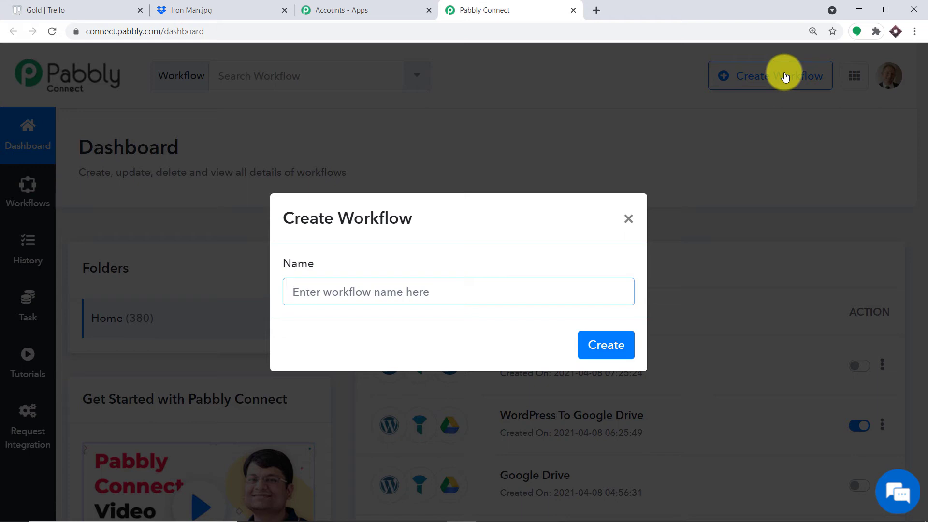
type("Trello ")
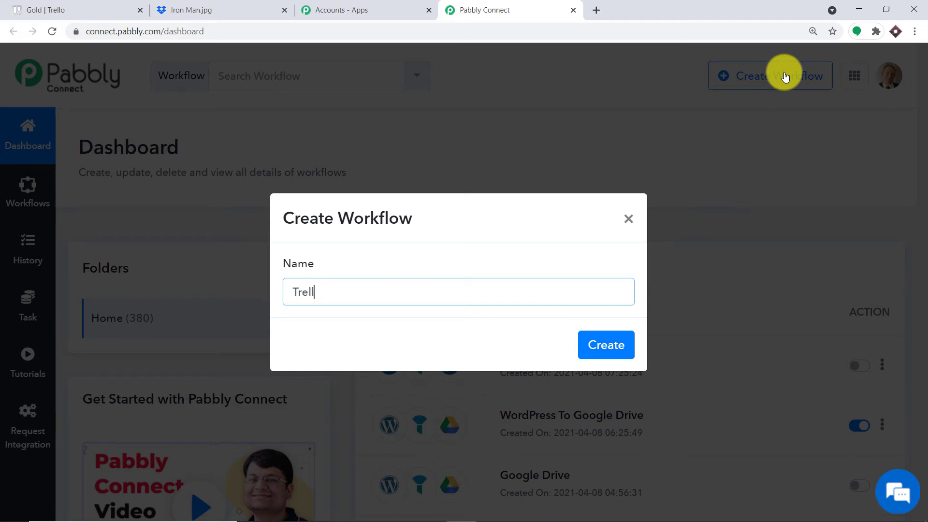
type("To Dropb")
key("BackSpace")
type("box")
left_click(623, 345)
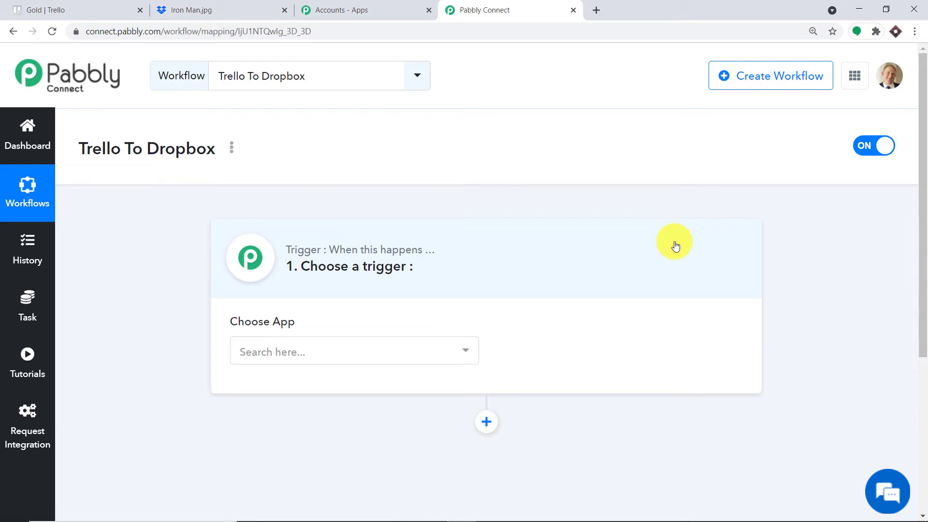
- Set the workflow's trigger app to Trello and its trigger event to New Card
left_click(290, 346)
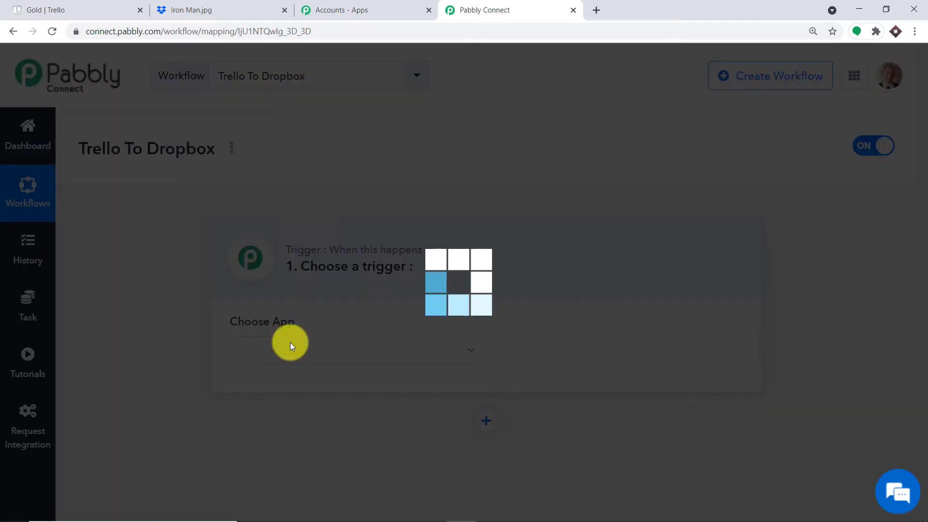
type("trello")
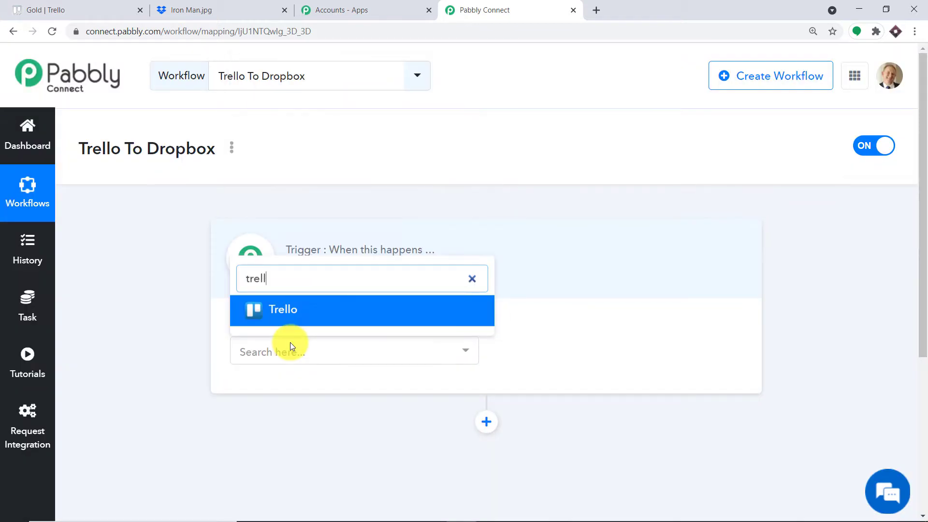
left_click(292, 313)
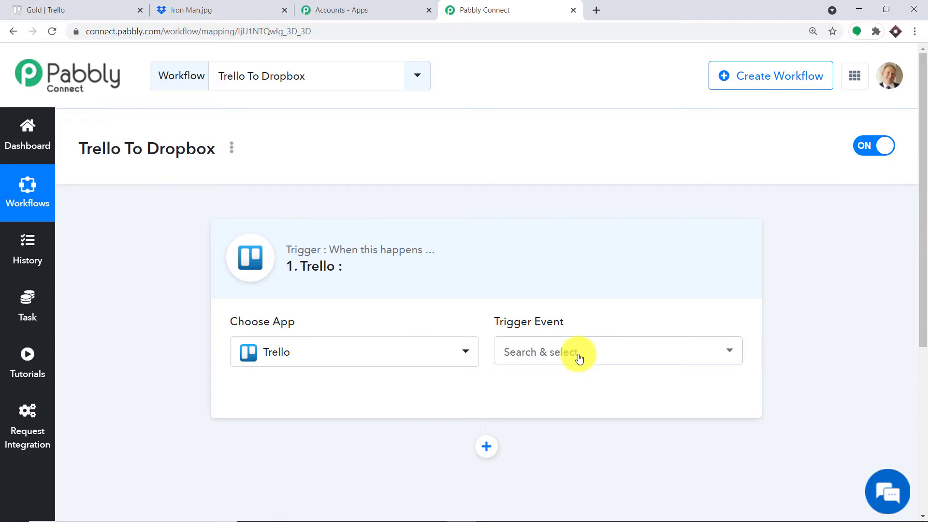
left_click(579, 357)
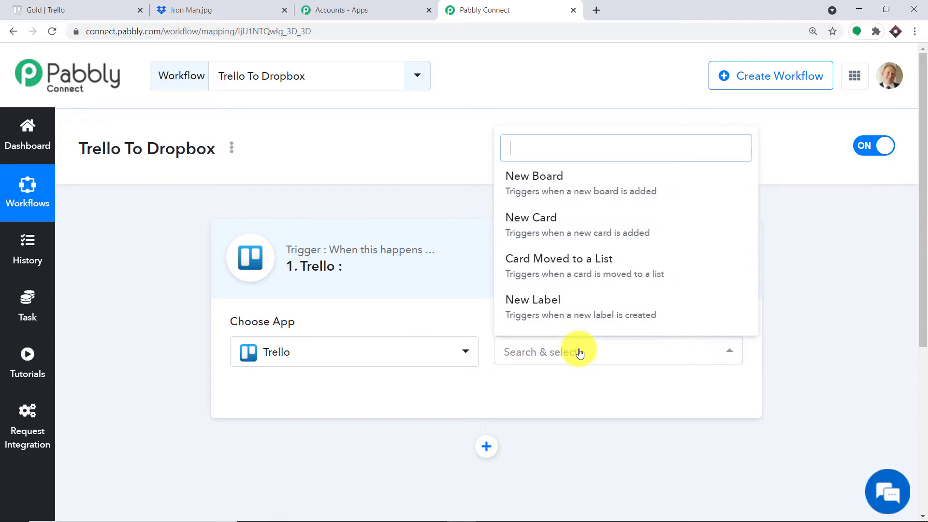
left_click(579, 225)
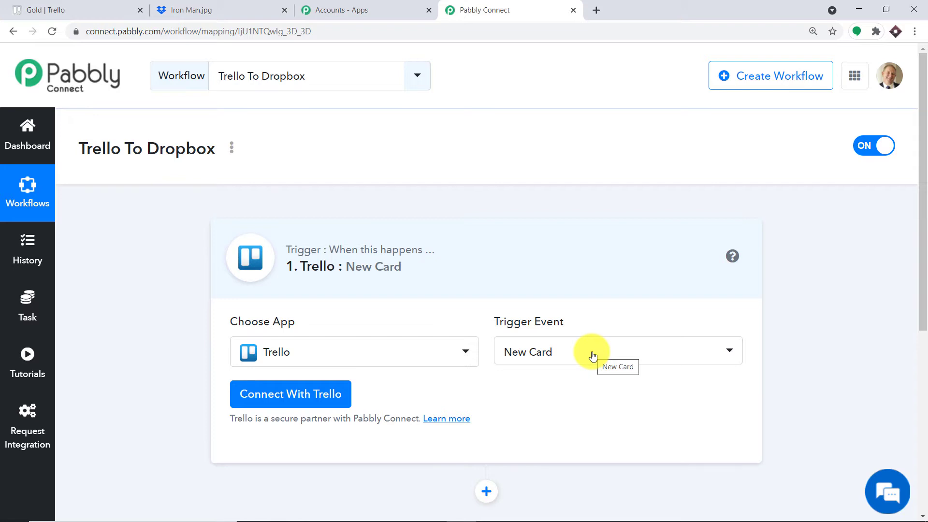
left_click(594, 355)
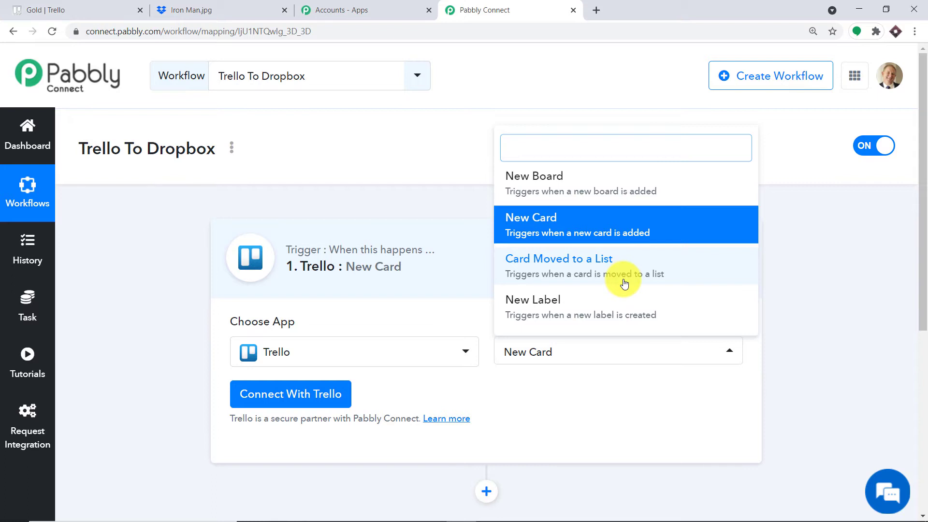
left_click(582, 397)
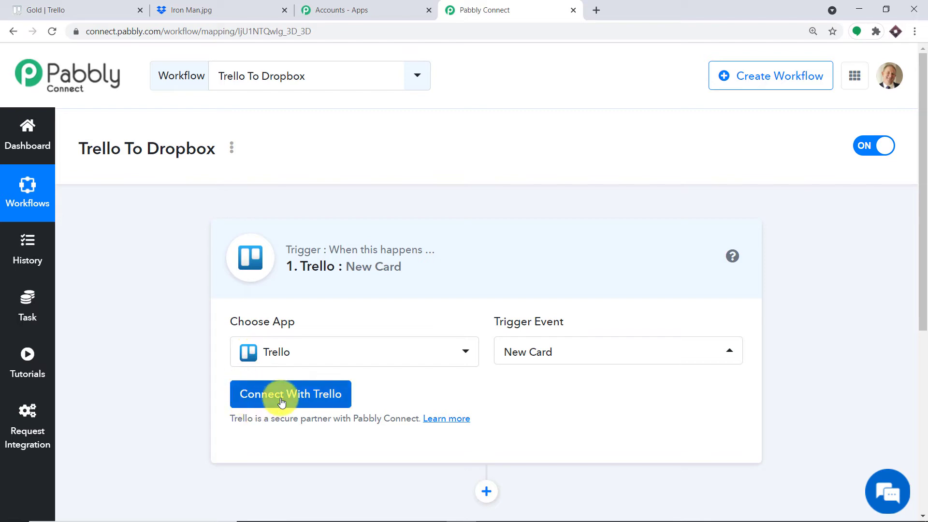
- Start connecting the trigger with Trello and open the Developer API Keys page linked from the new credentials form
left_click(314, 397)
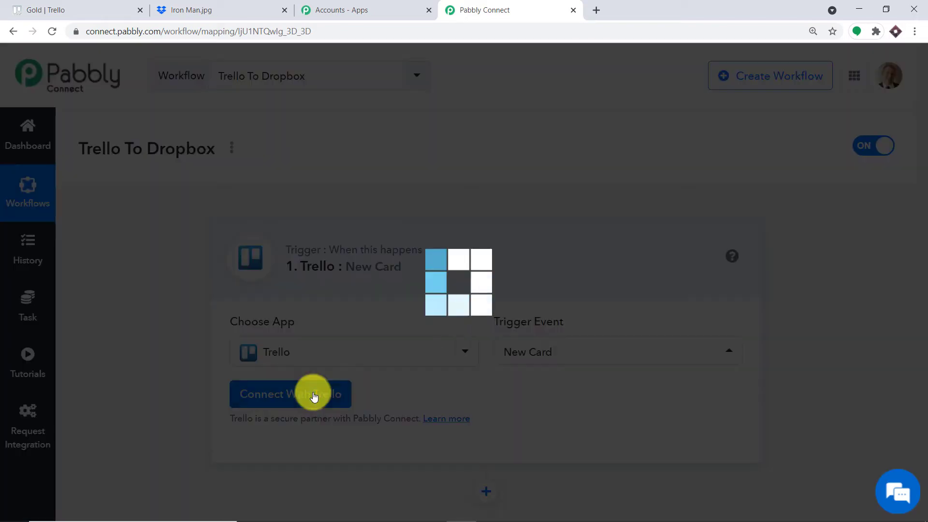
scroll(518, 266, "down", 3)
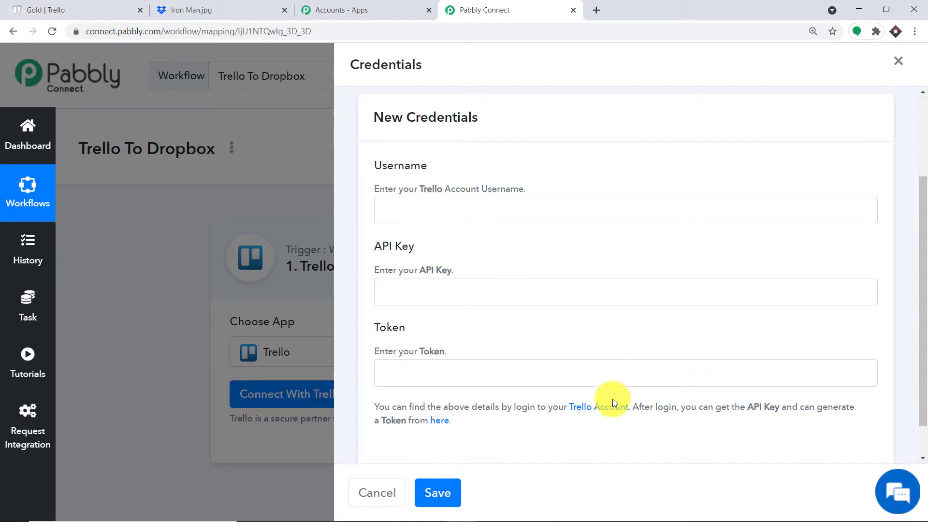
left_click(441, 428)
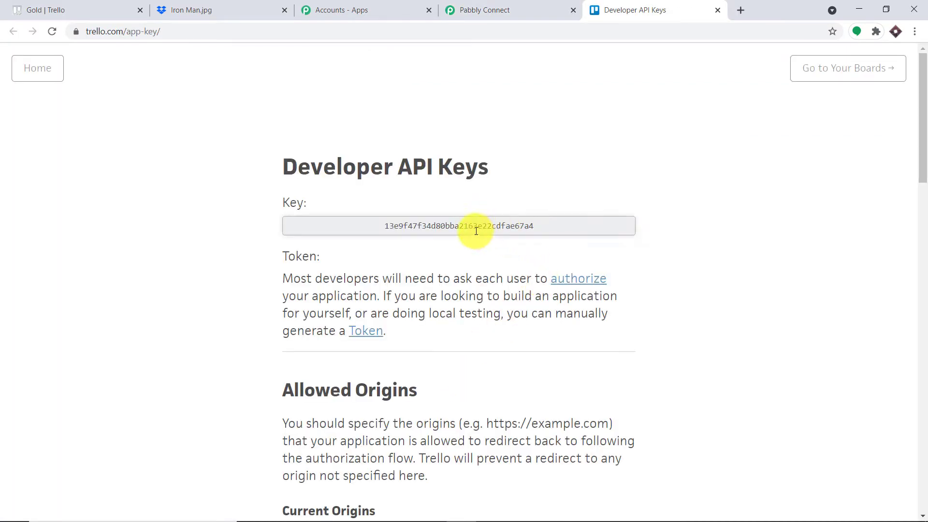
- Copy the developer key from the Trello API keys page into the API Key field of the new credentials in Pabbly Connect
double_click(479, 231)
right_click(474, 230)
left_click(483, 237)
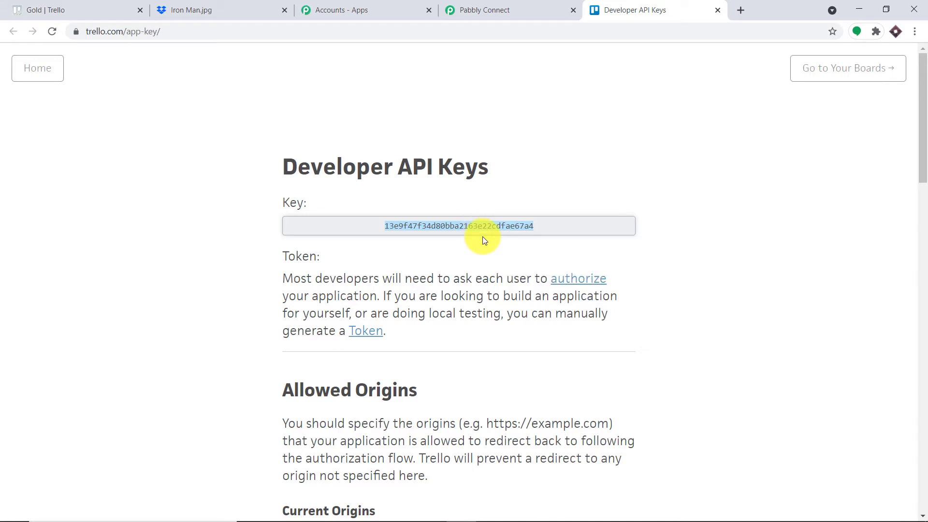
left_click(511, 11)
left_click(427, 303)
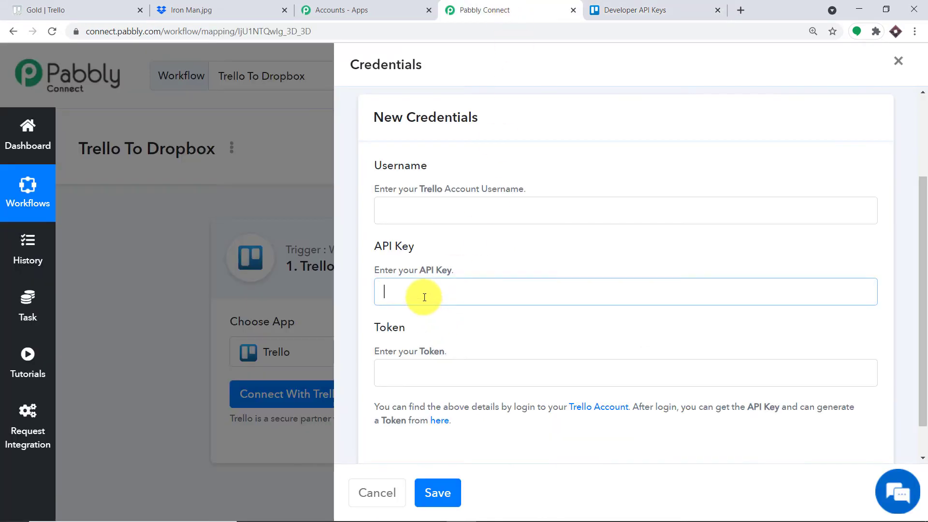
right_click(427, 298)
left_click(484, 390)
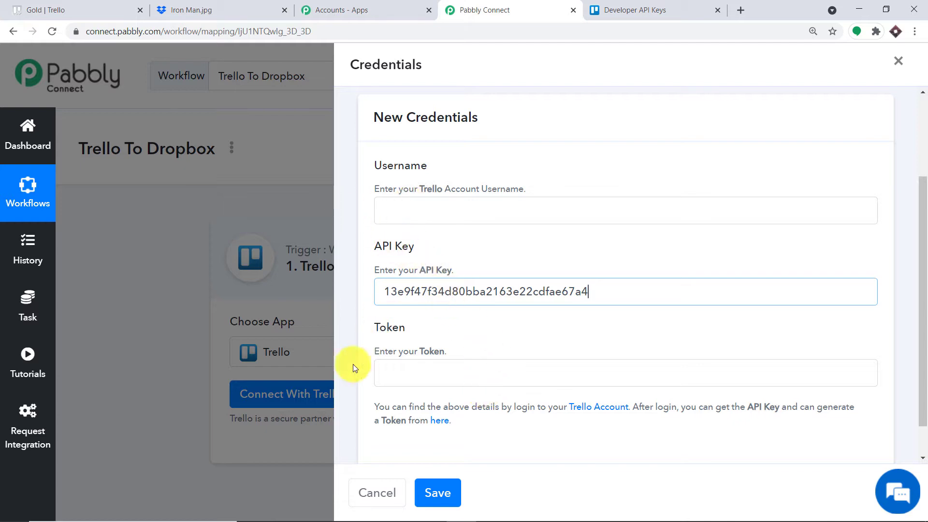
- Open Trello's token authorization page and copy the account username shown there into the Username field of the Pabbly Connect credentials
left_click(640, 8)
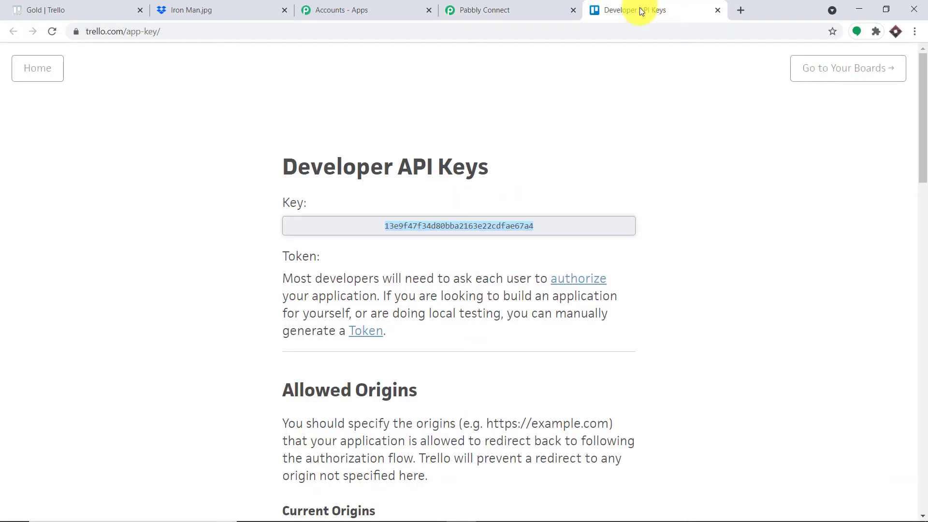
left_click(366, 333)
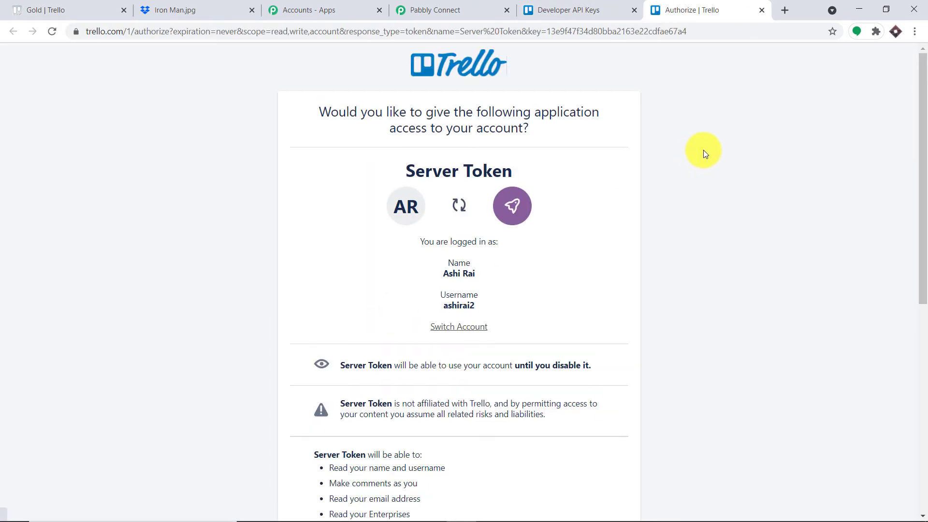
left_click_drag(474, 306, 448, 307)
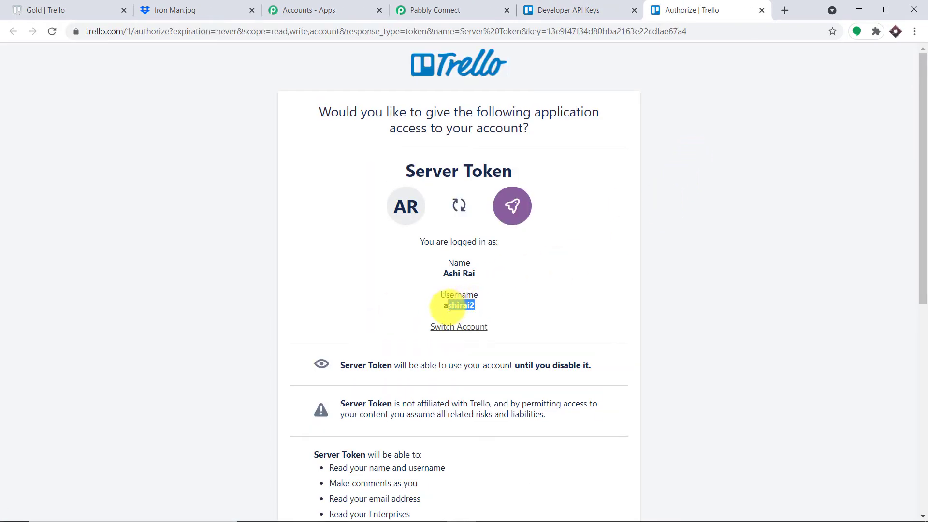
right_click(446, 308)
left_click(457, 318)
left_click(436, 10)
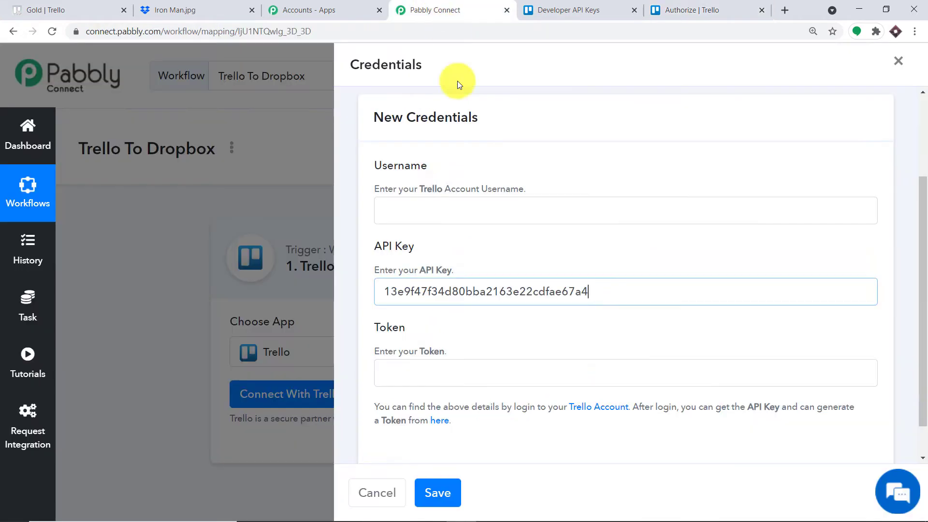
right_click(428, 210)
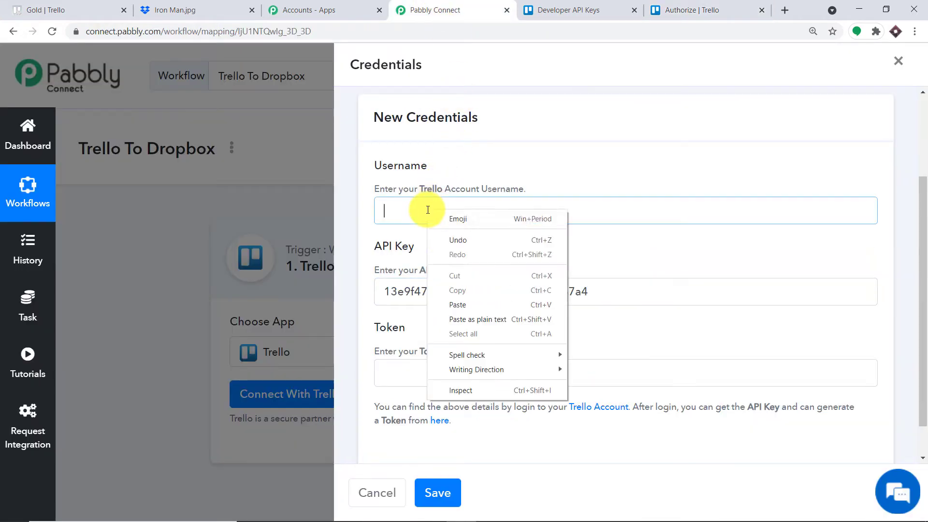
left_click(453, 300)
- Return to the Trello authorization page and allow Server Token access to the account
left_click(723, 8)
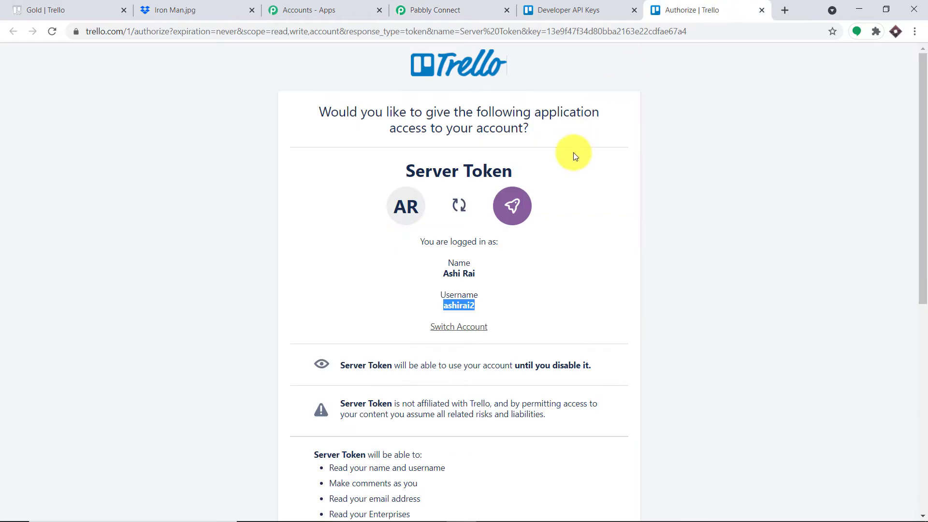
scroll(581, 196, "down", 3)
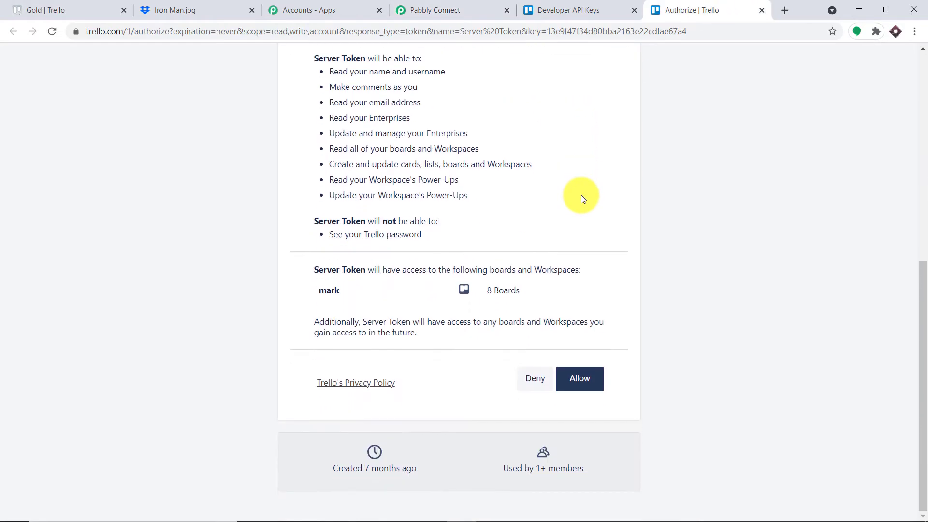
left_click(585, 378)
- Copy the generated Trello token into the Token field of the Pabbly Connect credentials and save them
double_click(415, 101)
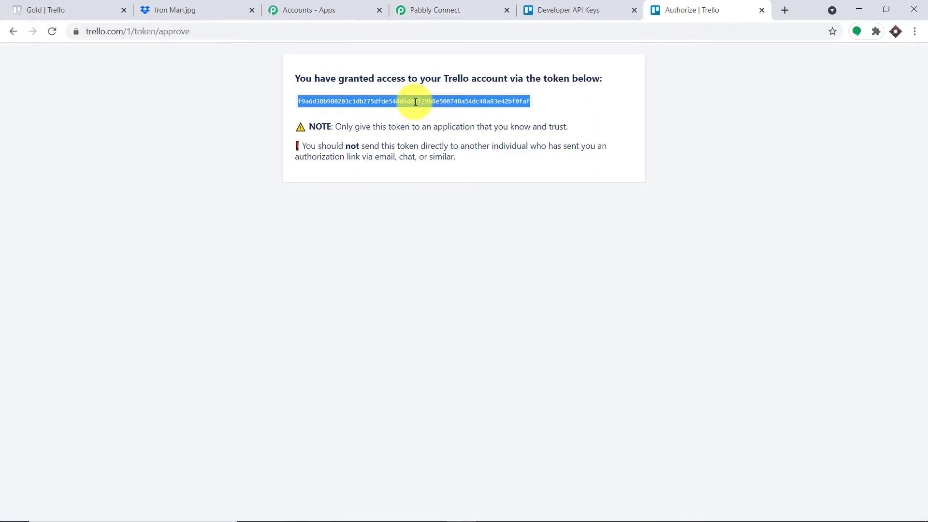
right_click(420, 109)
left_click(426, 111)
left_click(456, 11)
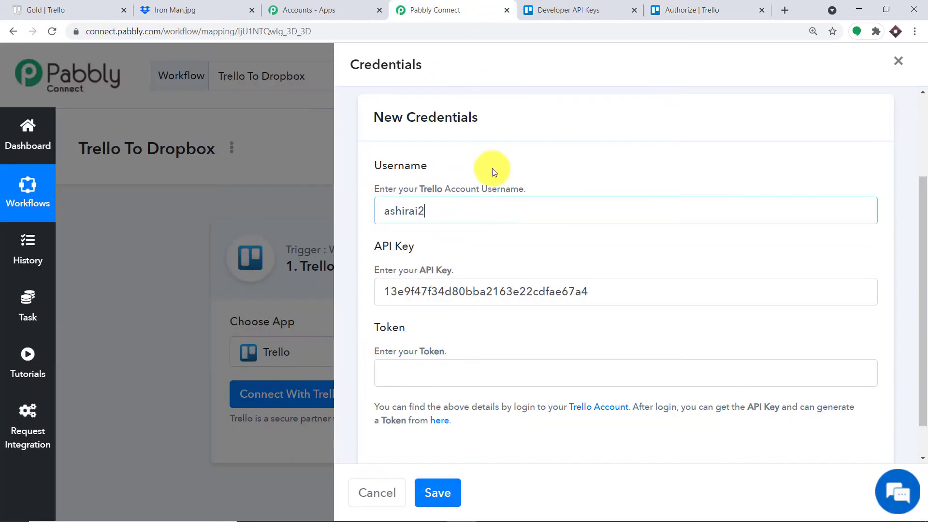
left_click(444, 377)
right_click(445, 377)
left_click(500, 283)
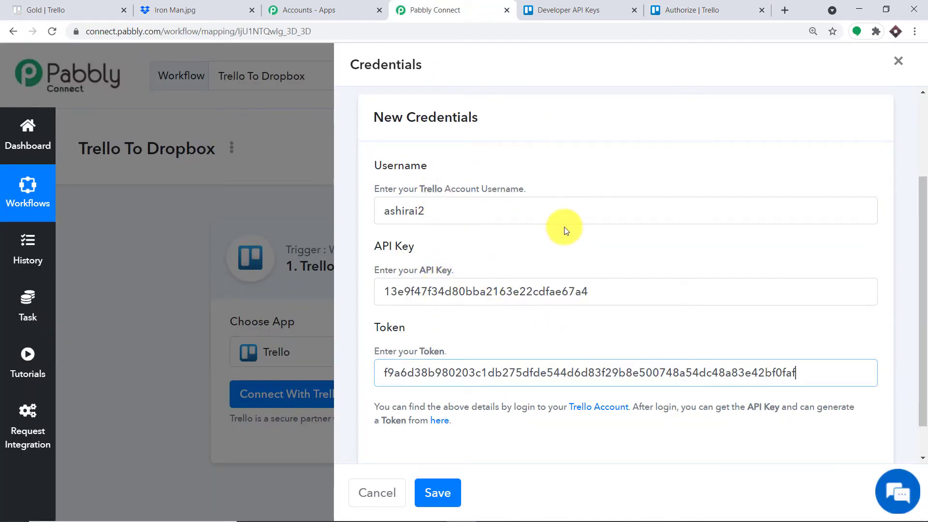
left_click(448, 494)
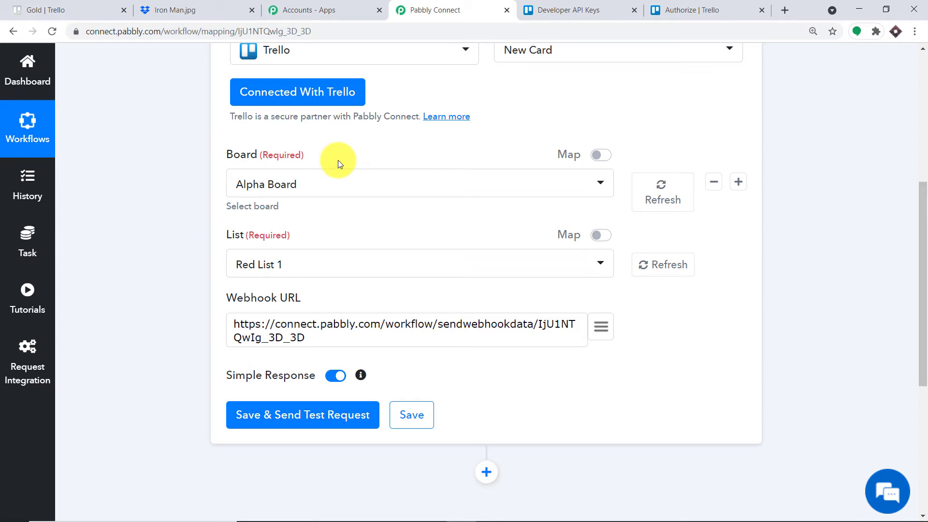
- Check the available boards in Trello and set the trigger's board to Gold in Pabbly Connect
left_click(352, 188)
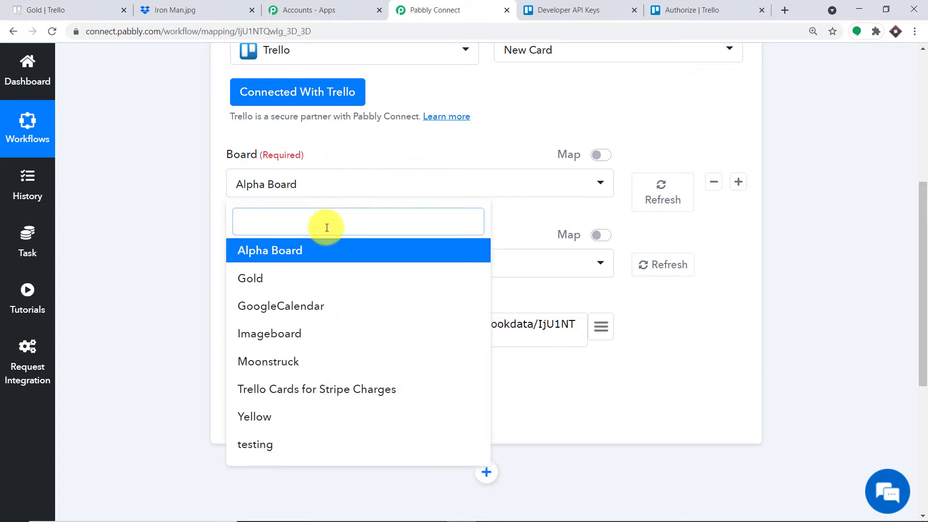
scroll(321, 301, "down", 1)
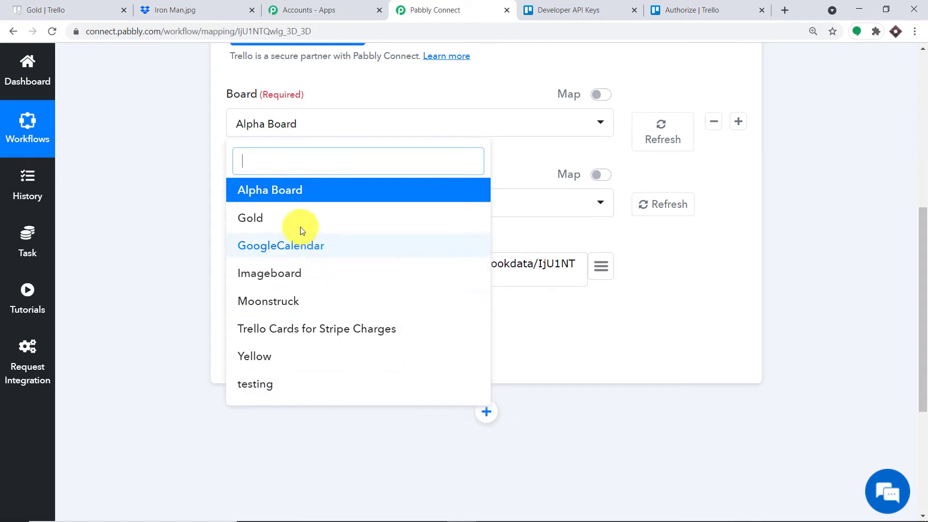
left_click(15, 10)
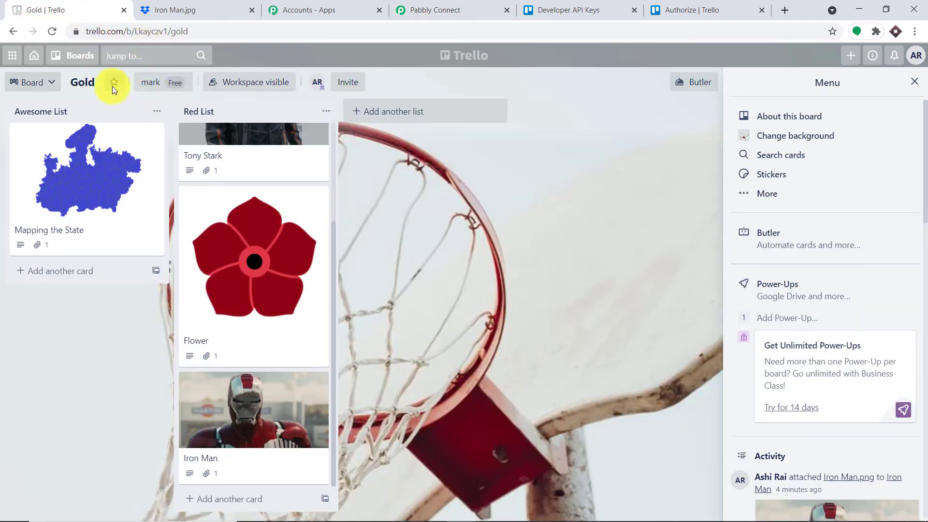
left_click(80, 56)
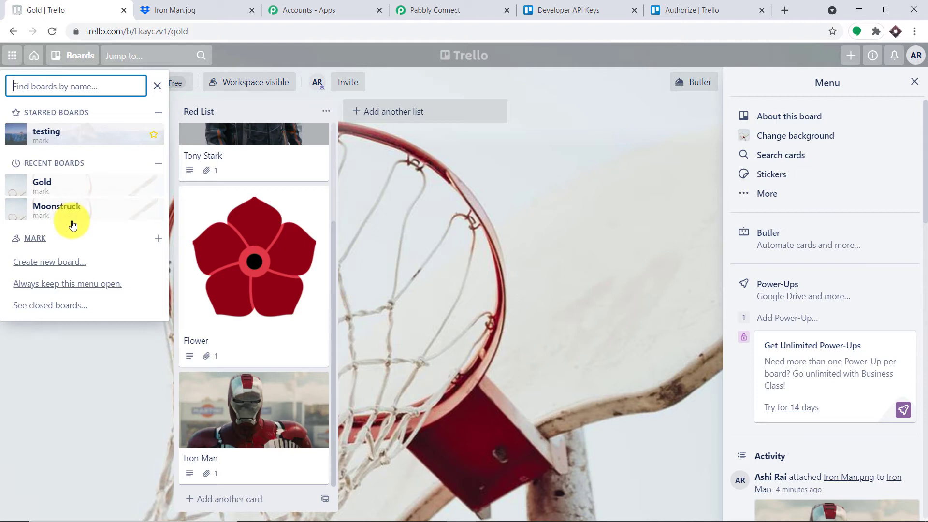
left_click(426, 10)
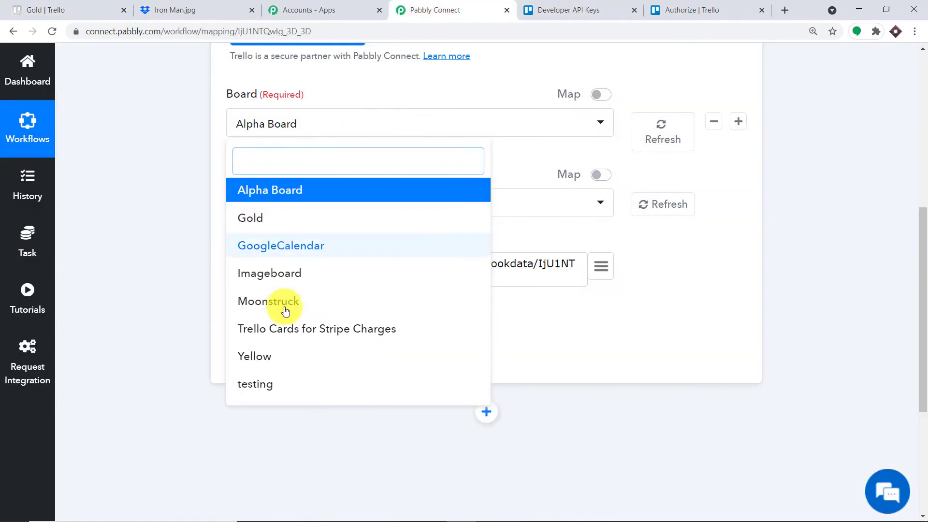
left_click(292, 219)
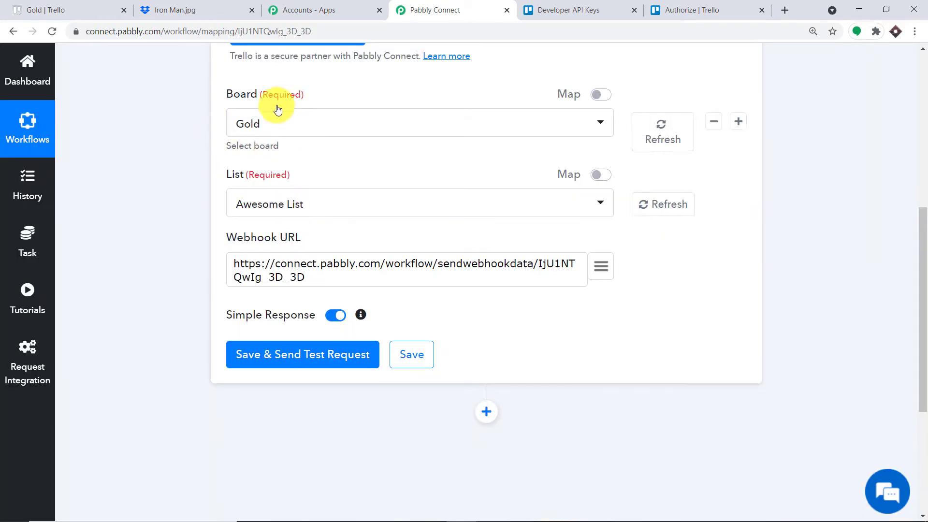
- Compare the trigger's list options with the Gold board in Trello and add a new list named "Blue List" to that board
left_click(92, 10)
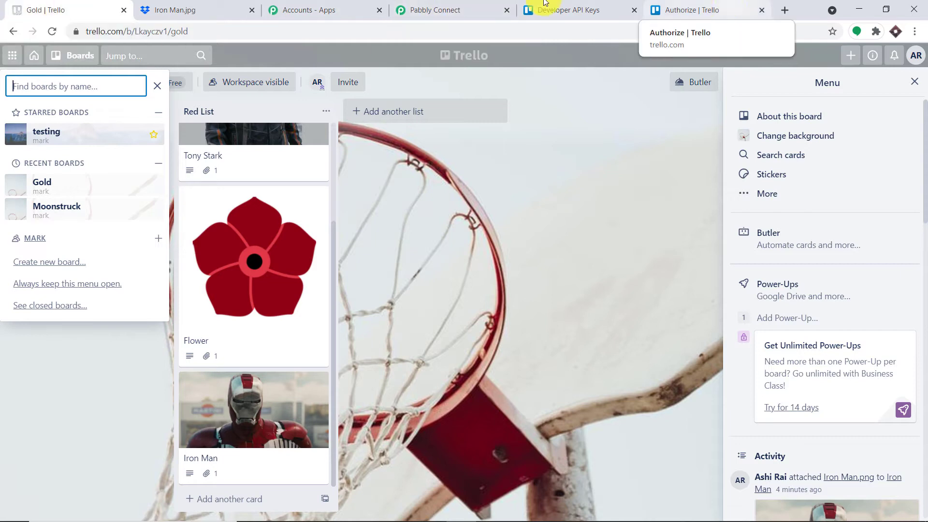
left_click(435, 9)
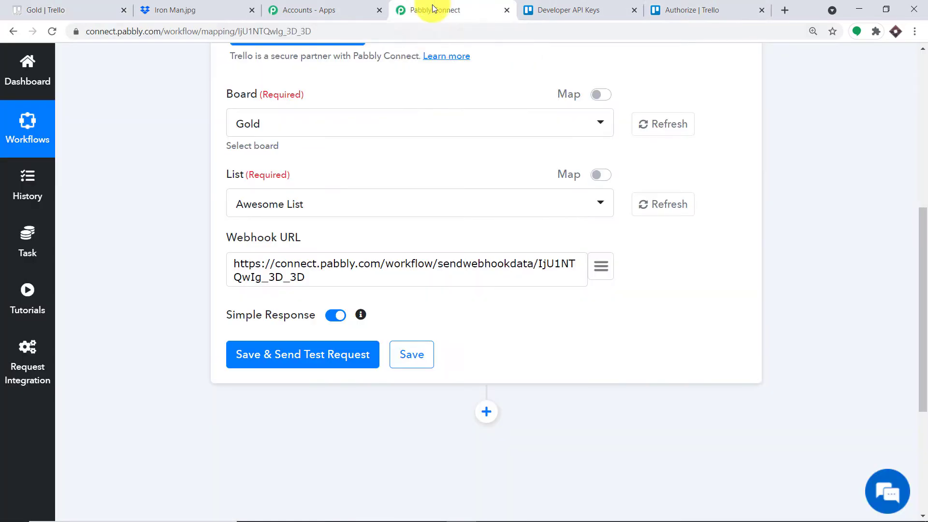
left_click(301, 209)
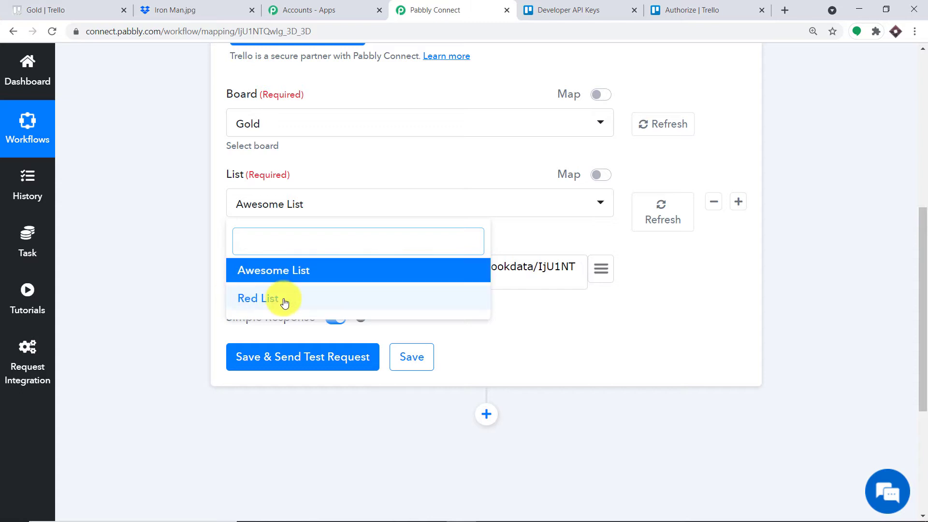
left_click(46, 9)
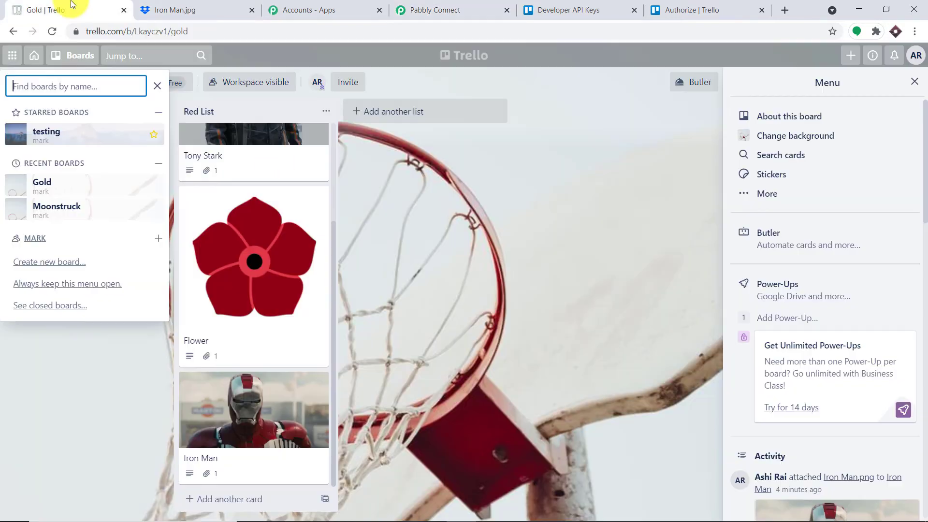
left_click(514, 187)
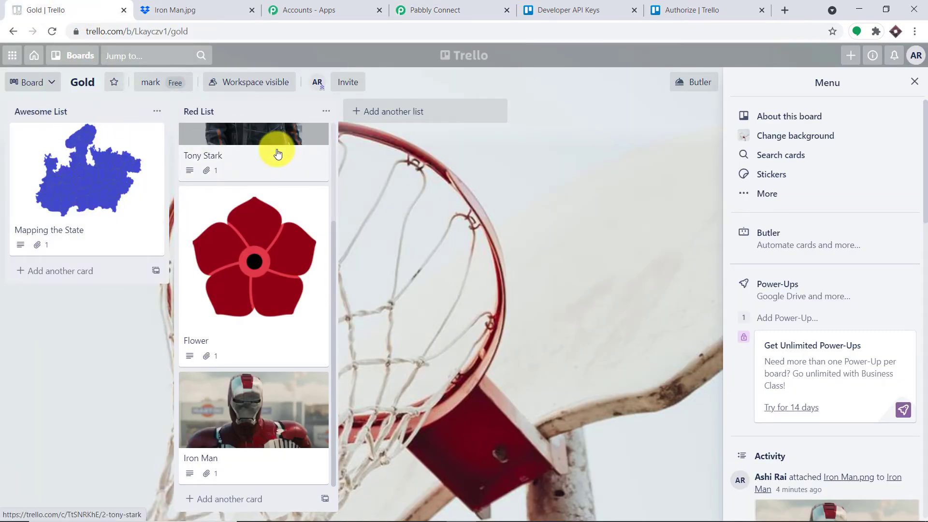
left_click(370, 117)
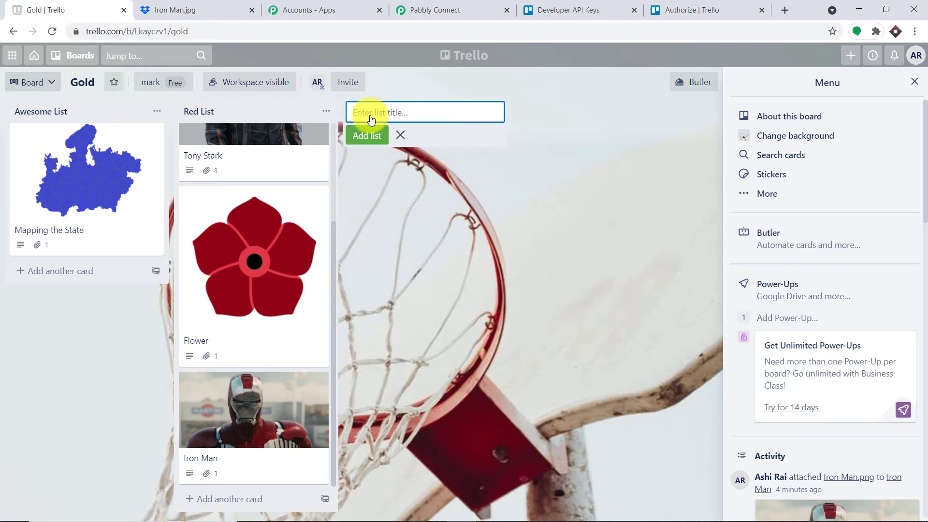
type("Blue List")
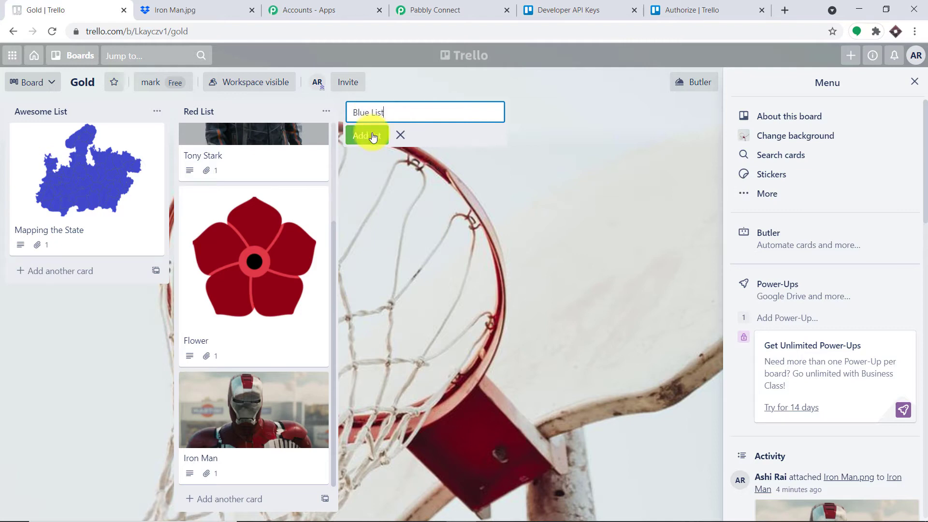
left_click(369, 135)
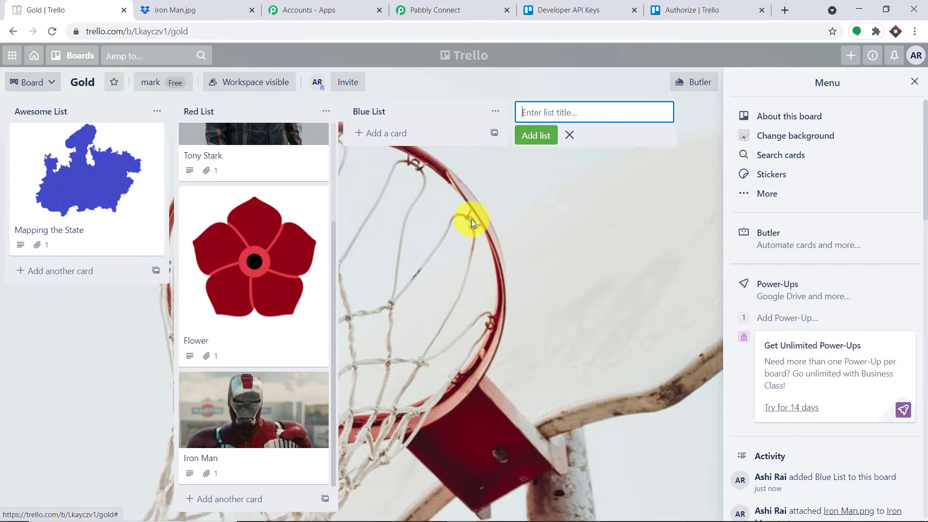
- Return to Pabbly Connect, refresh the trigger's list options and set the list to Blue List
left_click(435, 9)
left_click(664, 207)
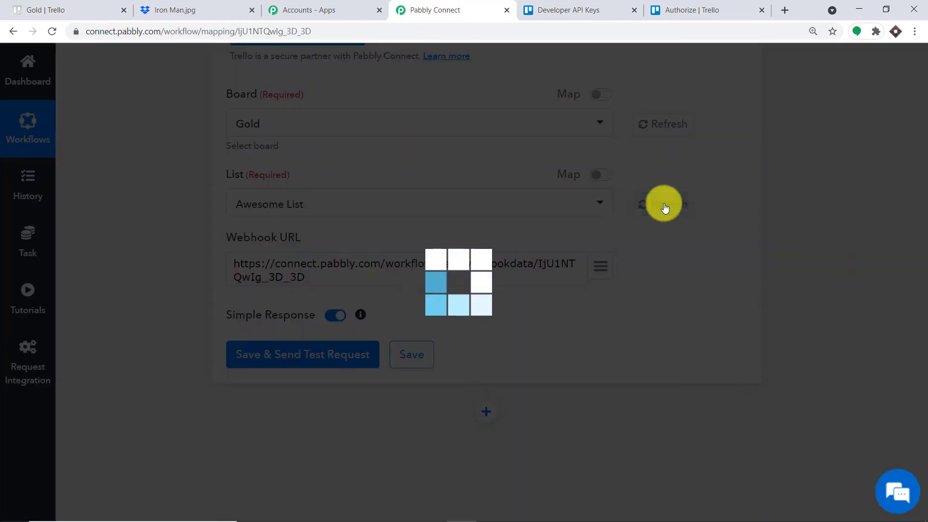
left_click(377, 213)
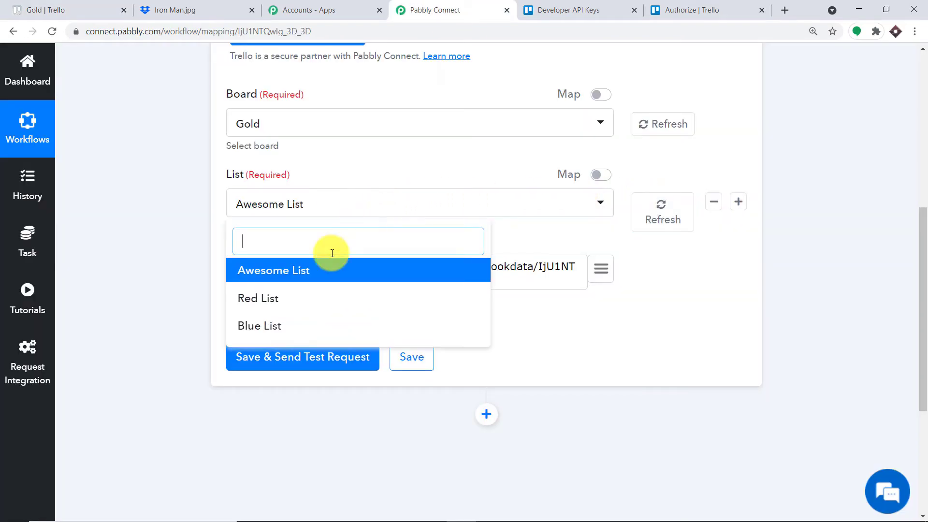
left_click(296, 325)
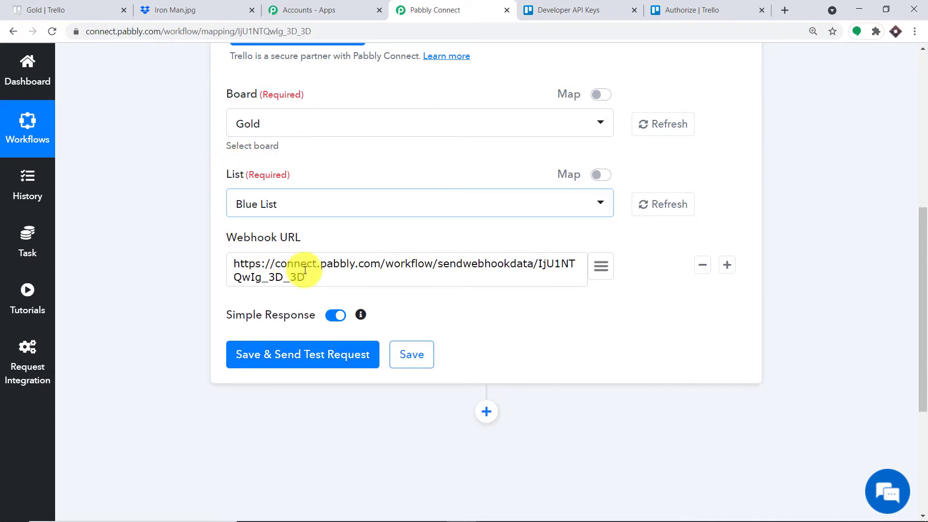
- Review the trigger's webhook URL, save the trigger with a test request and look through the API response
triple_click(235, 265)
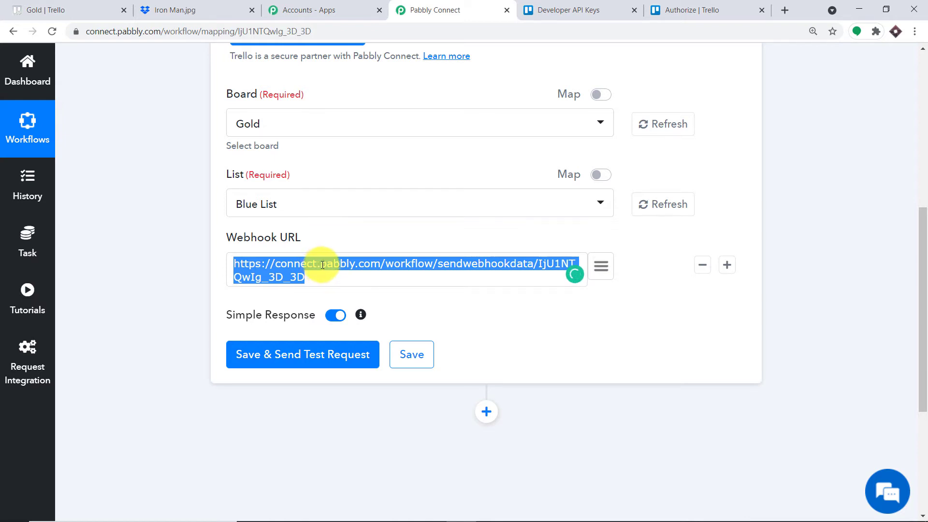
left_click(448, 318)
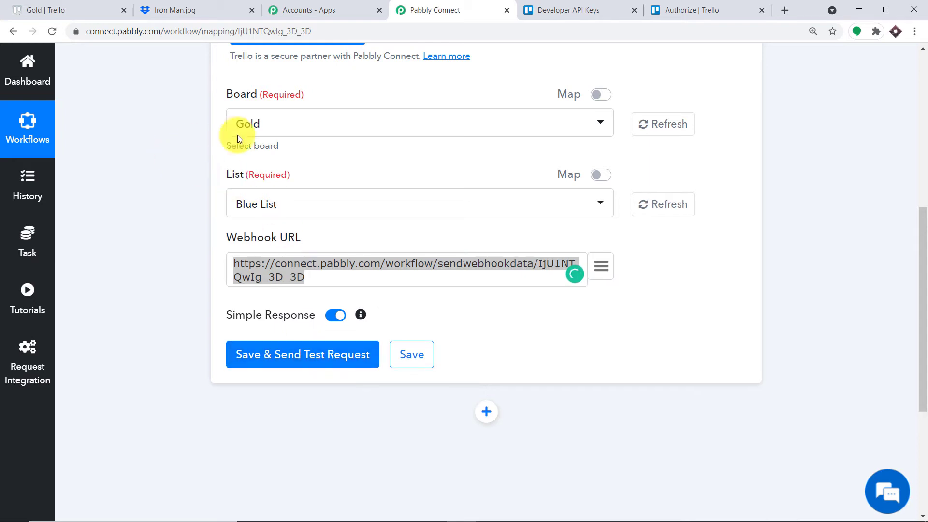
left_click(291, 353)
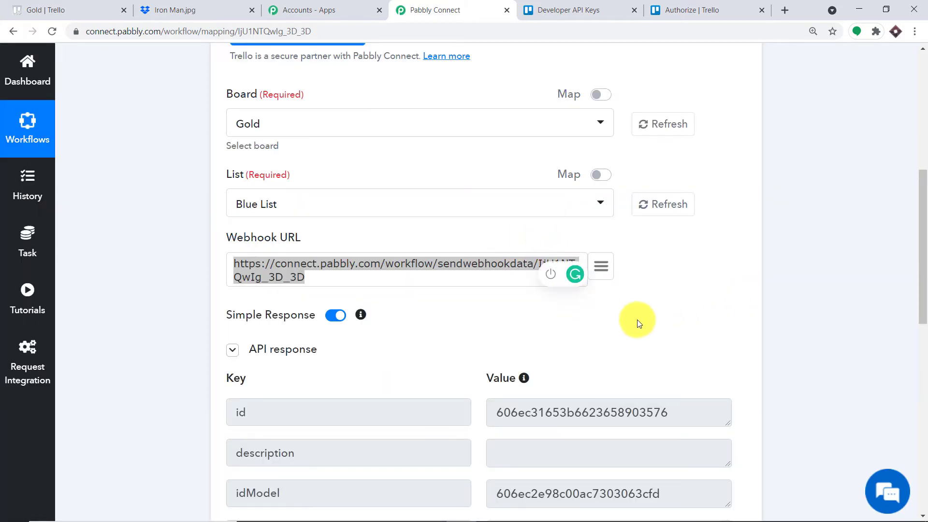
scroll(634, 321, "down", 5)
scroll(635, 321, "up", 5)
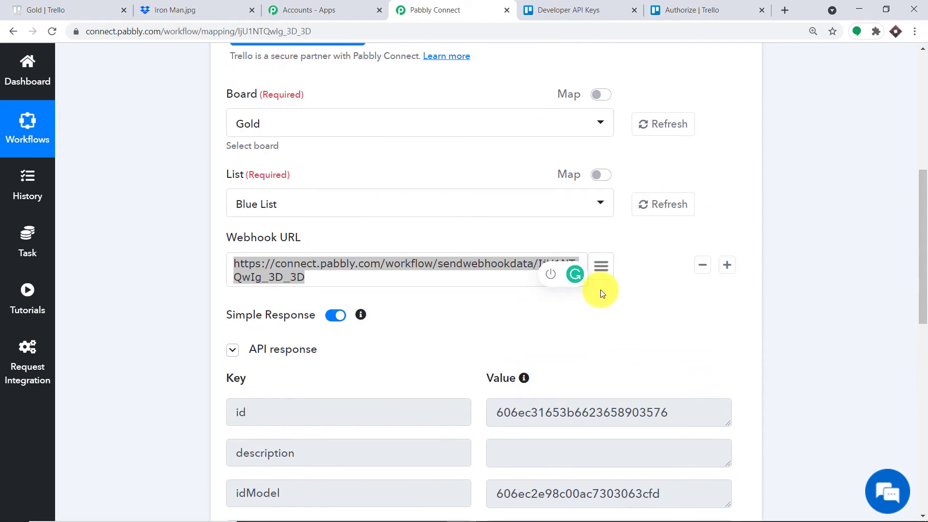
- Review the trigger's settings and API response, and start capturing a webhook response for the Trello trigger
scroll(601, 291, "down", 4)
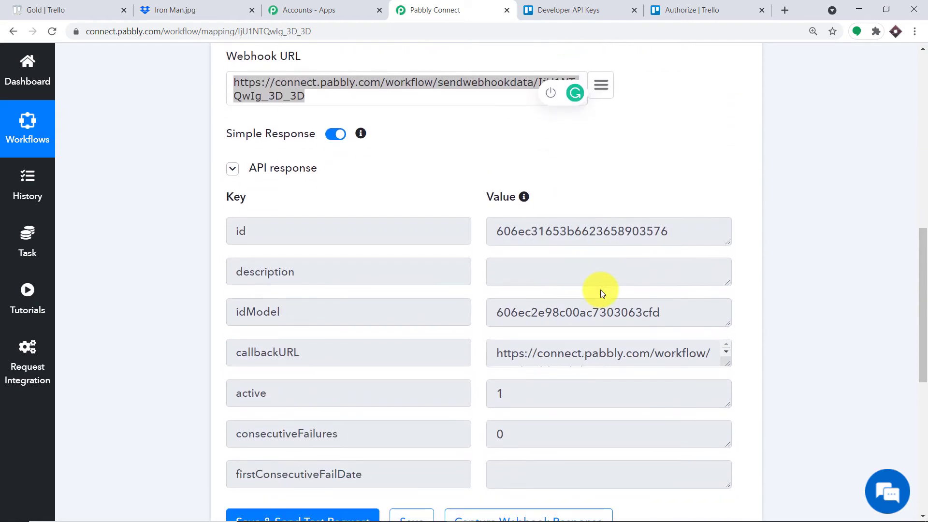
scroll(600, 289, "down", 1)
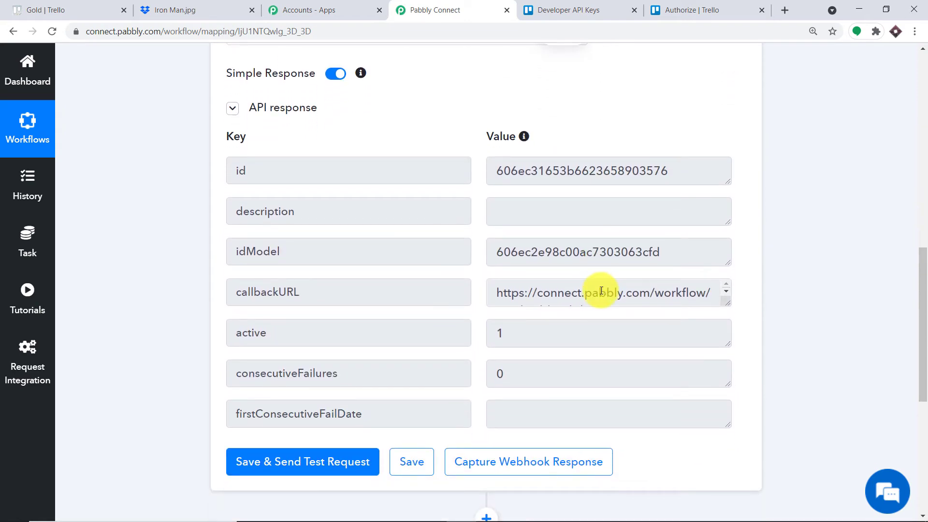
scroll(601, 290, "up", 3)
scroll(601, 287, "up", 1)
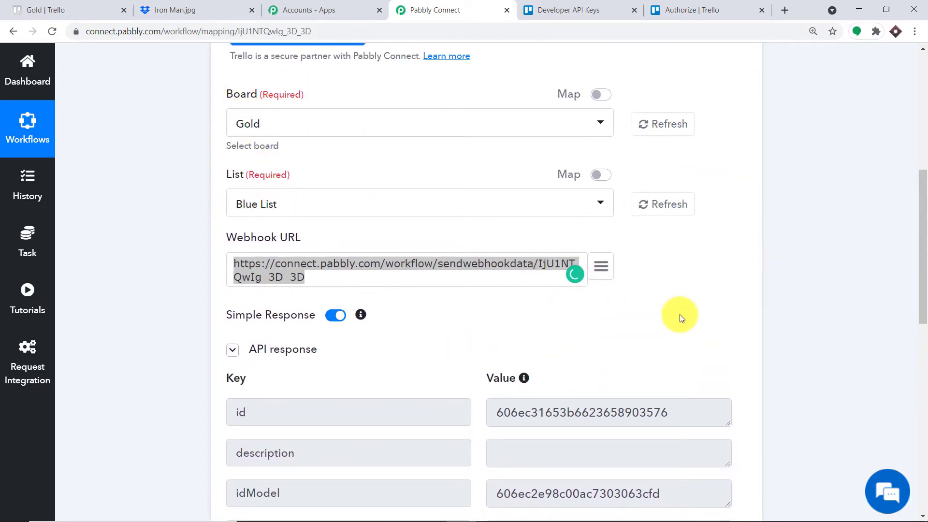
scroll(679, 314, "down", 6)
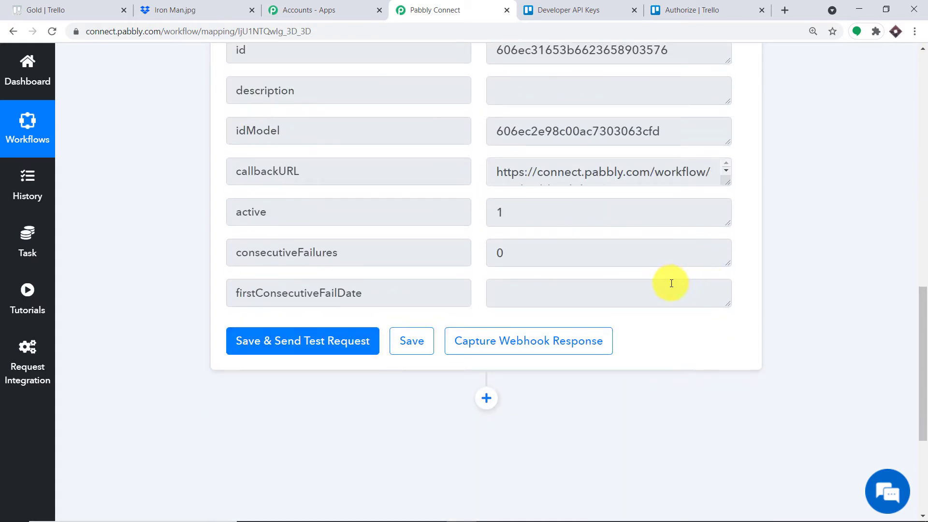
left_click(533, 349)
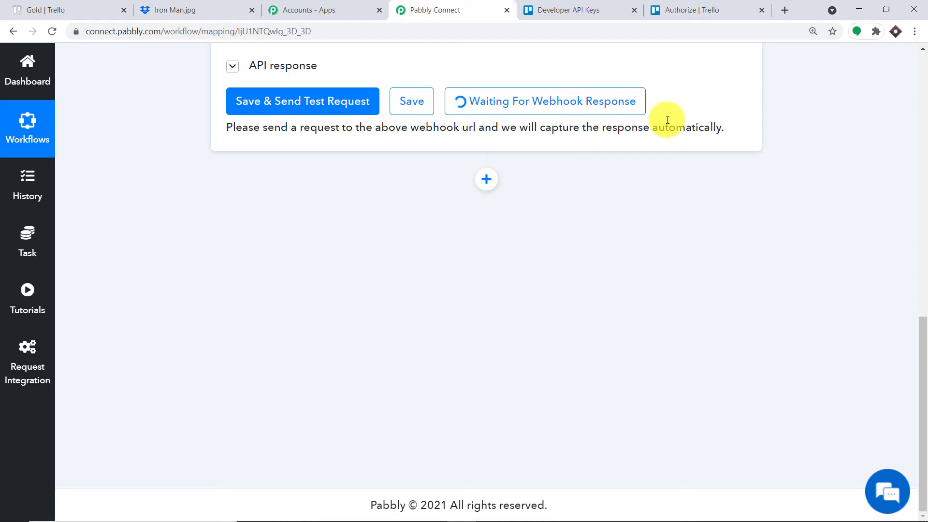
- Switch to the Gold board in Trello and add a card titled "Deadpool" to the Blue List
left_click(34, 10)
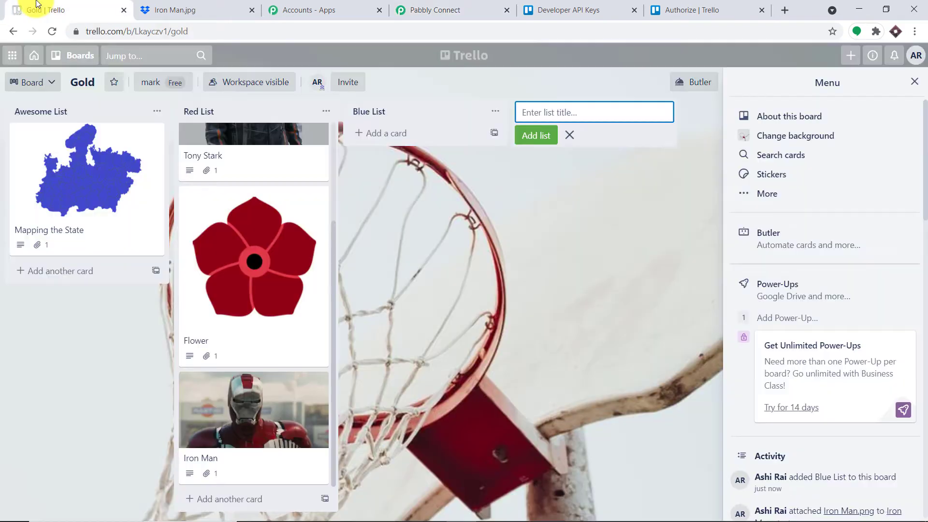
left_click(386, 135)
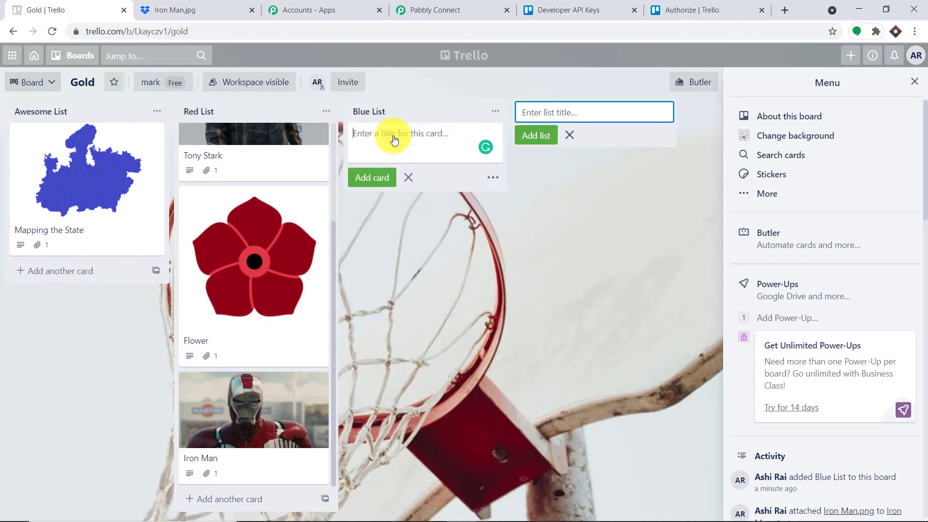
type("Deadpool")
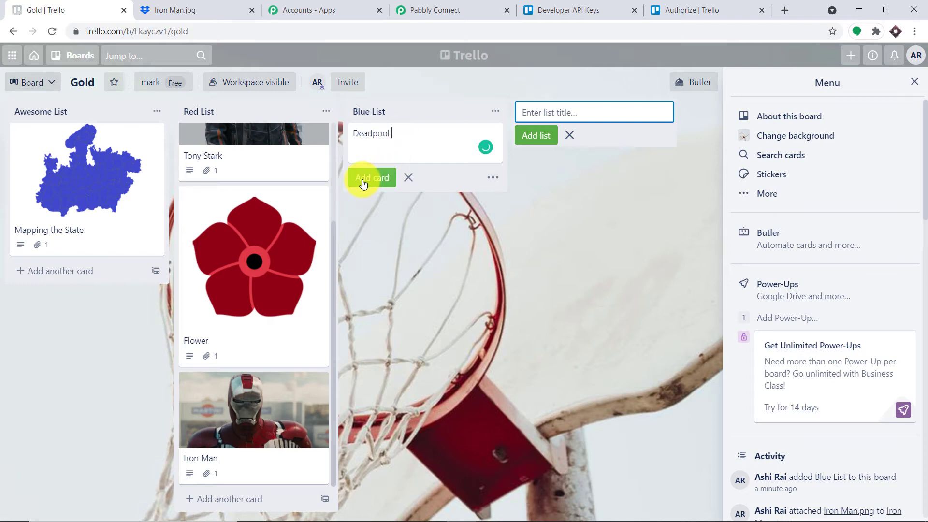
left_click(368, 178)
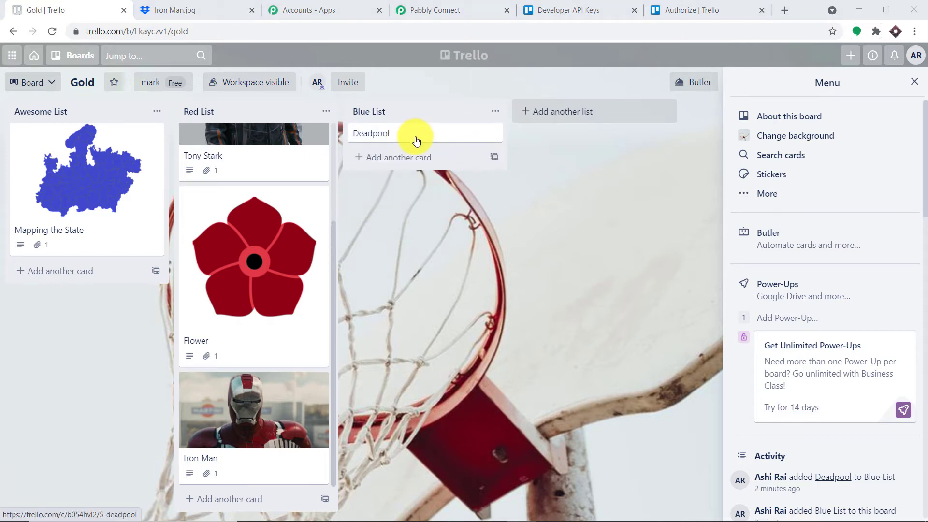
- Return to Pabbly Connect and look through the webhook response captured for the new card, including its action type
left_click(452, 5)
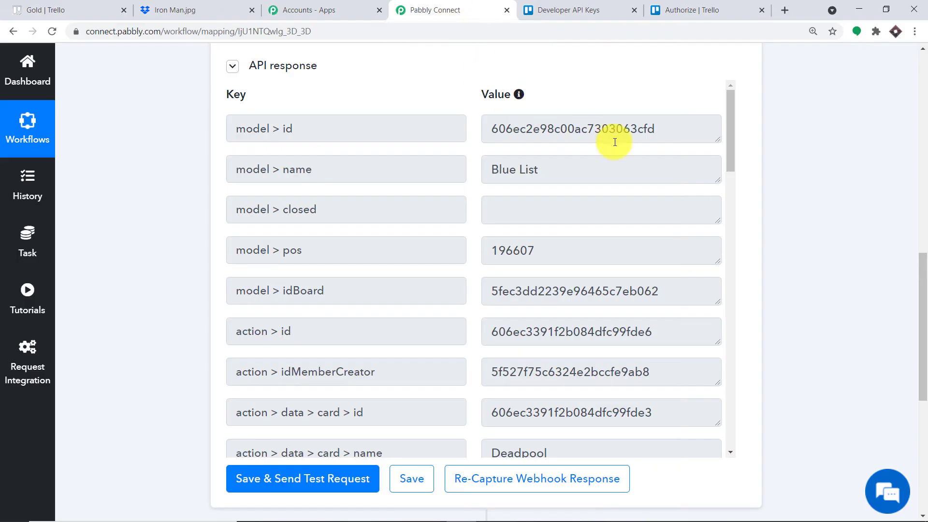
scroll(707, 219, "down", 4)
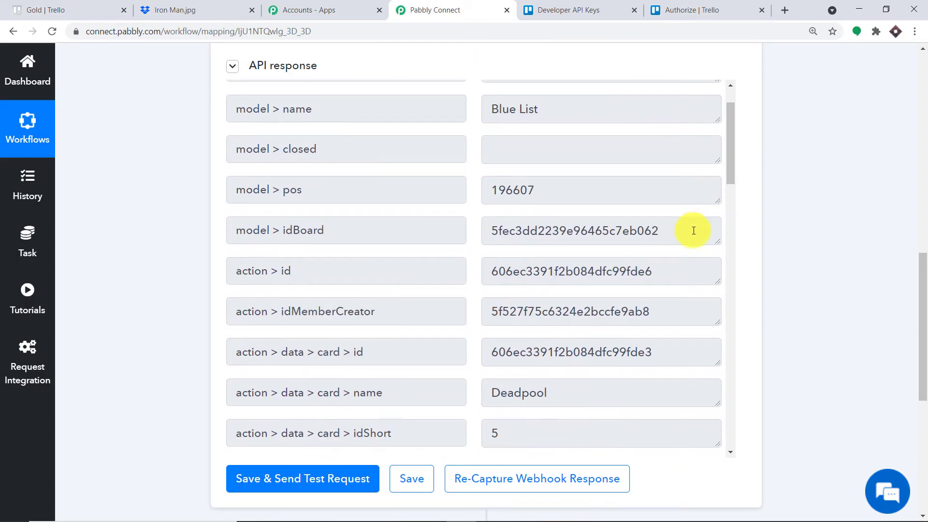
scroll(552, 273, "down", 5)
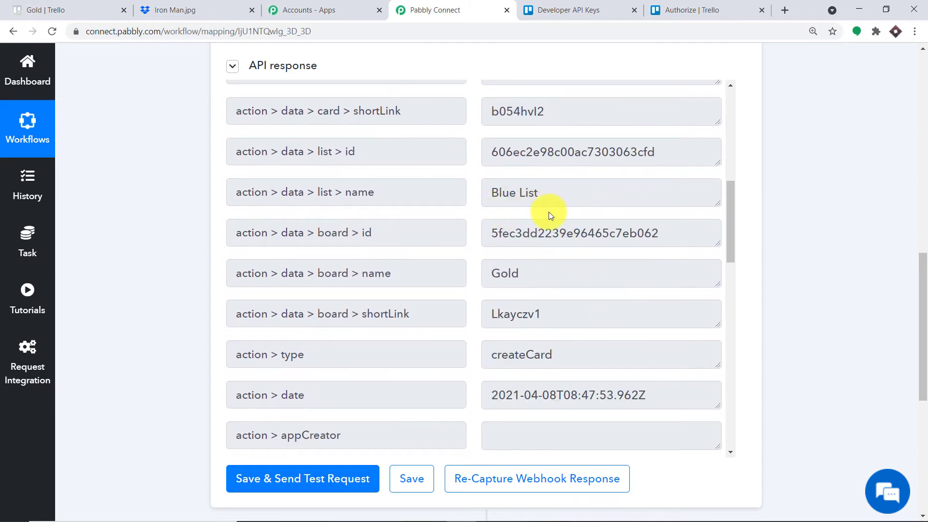
scroll(549, 217, "down", 1)
scroll(551, 223, "down", 4)
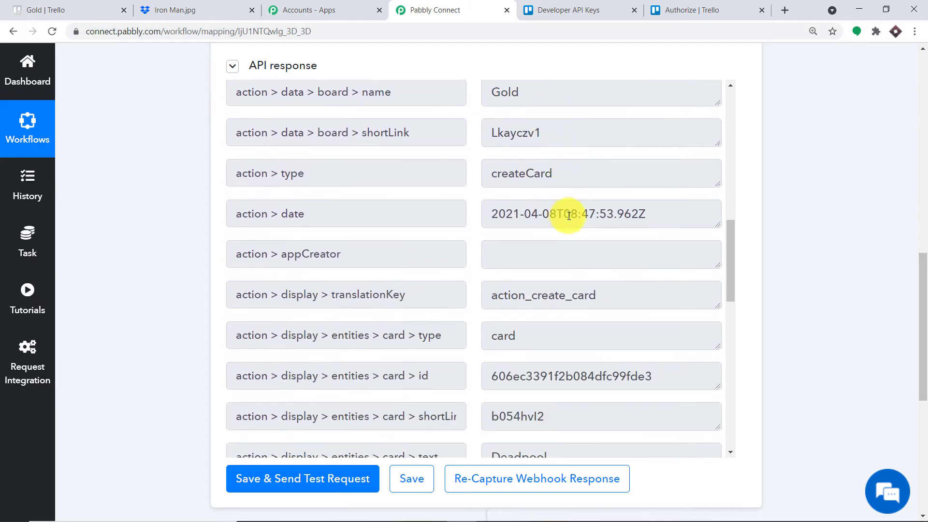
scroll(574, 216, "down", 3)
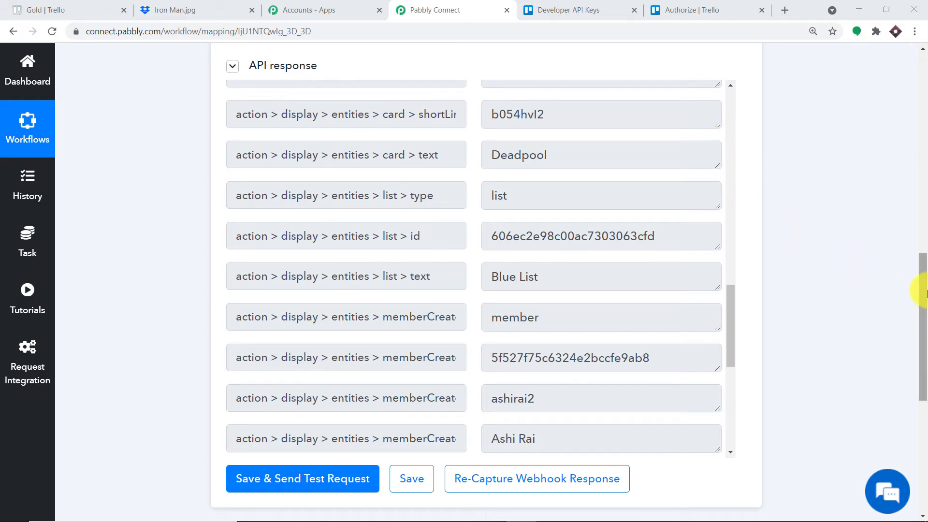
- Add an action step directly after the Trello trigger and choose Filter as its app
left_click_drag(922, 290, 922, 385)
left_click(491, 233)
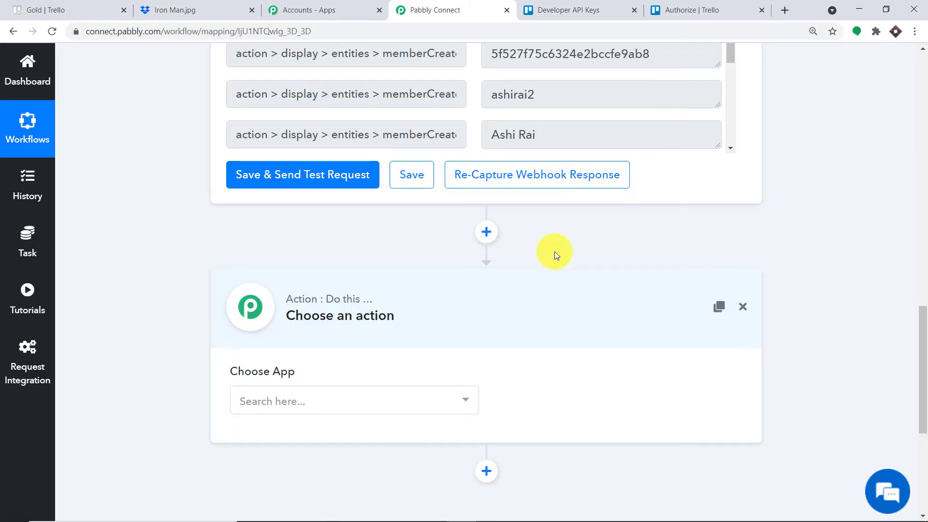
scroll(552, 252, "down", 3)
left_click(345, 280)
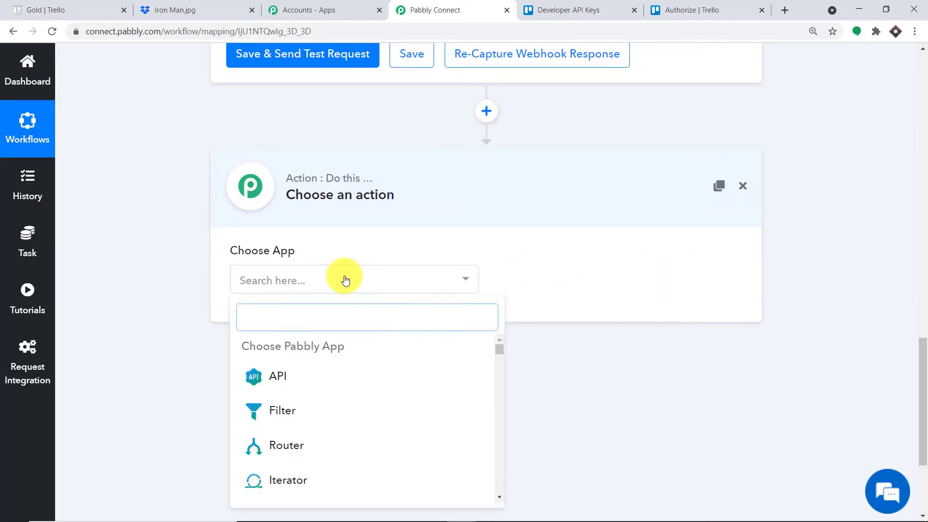
type("filte")
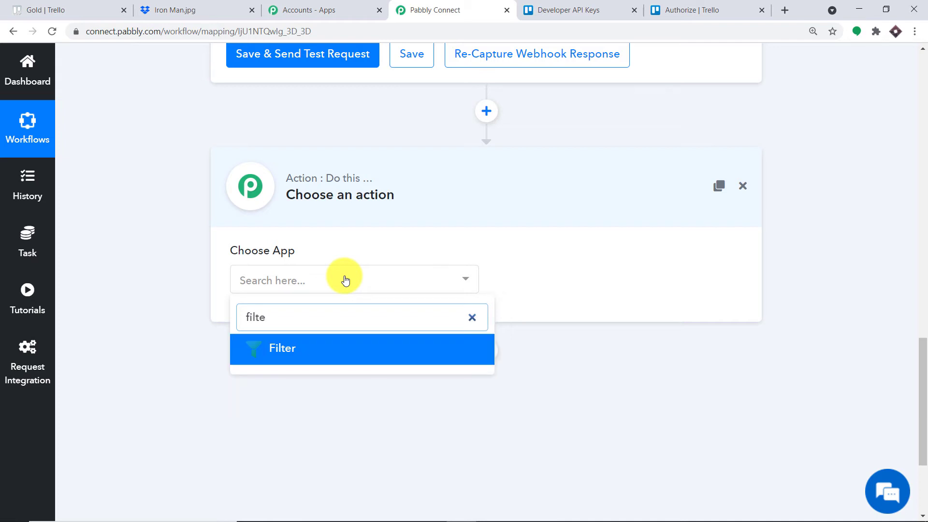
left_click(346, 362)
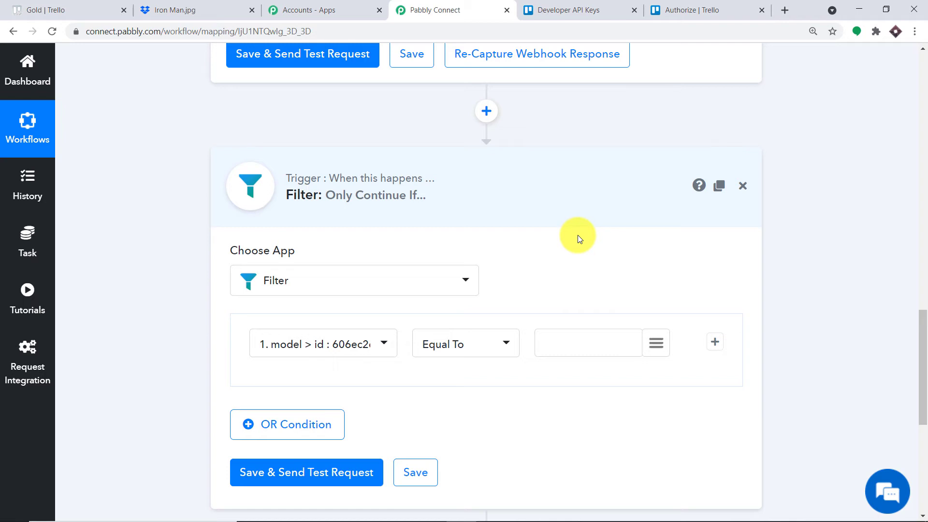
- Set the filter condition to action > type Equal To addAttachmentToCard
left_click(350, 343)
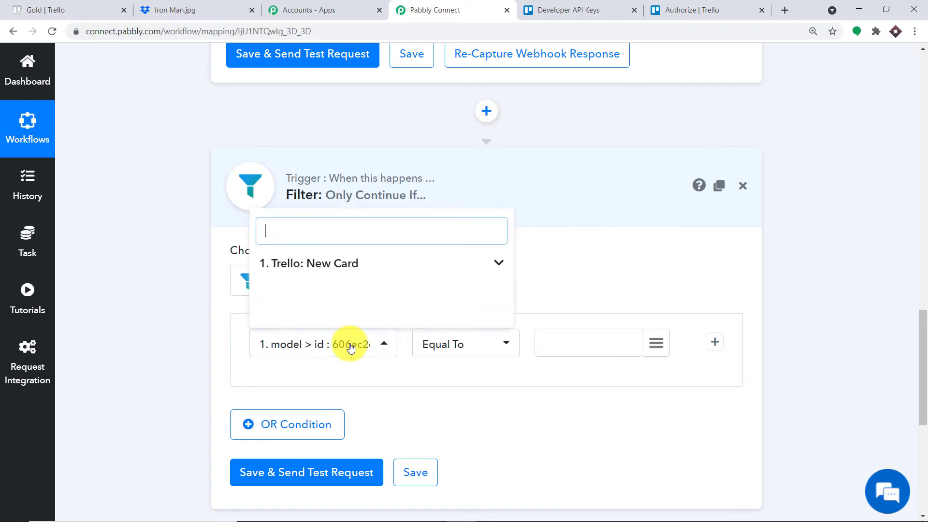
left_click(338, 270)
scroll(380, 311, "down", 3)
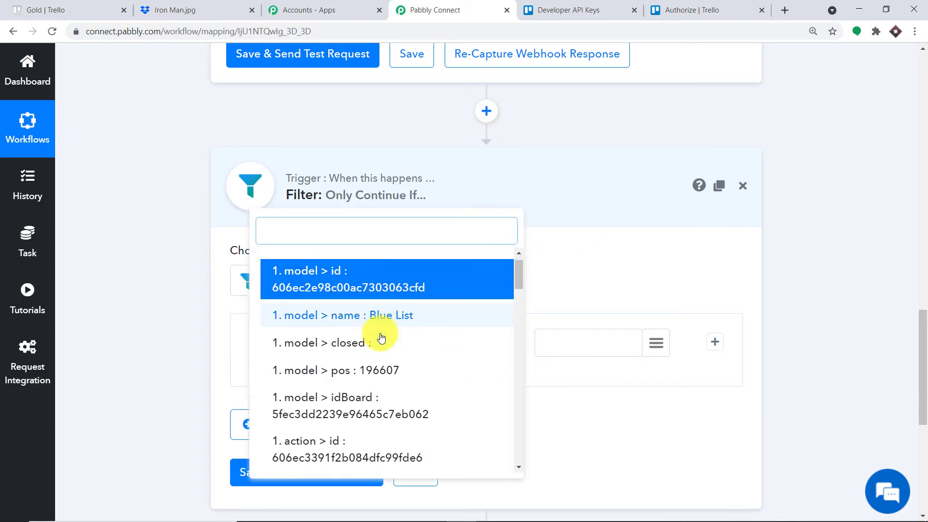
scroll(382, 338, "down", 5)
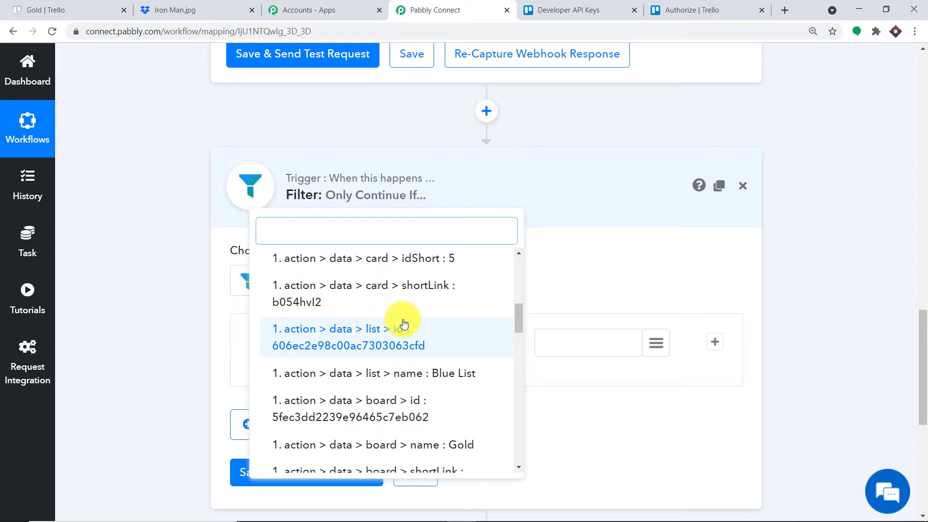
scroll(382, 302, "down", 5)
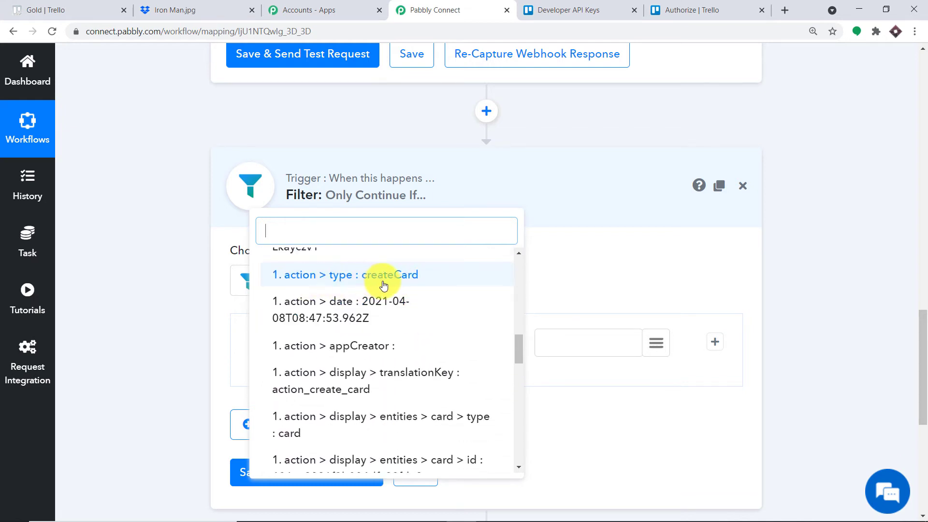
left_click(398, 280)
left_click(555, 340)
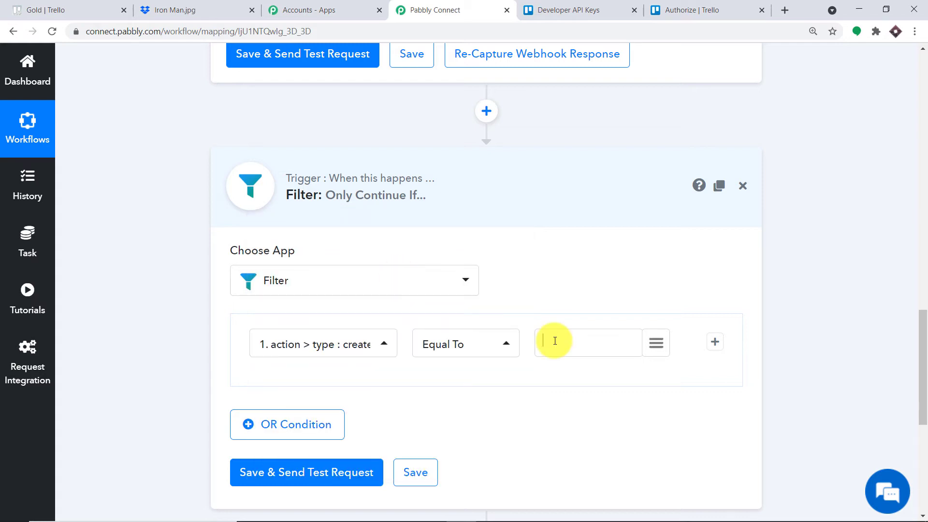
right_click(555, 341)
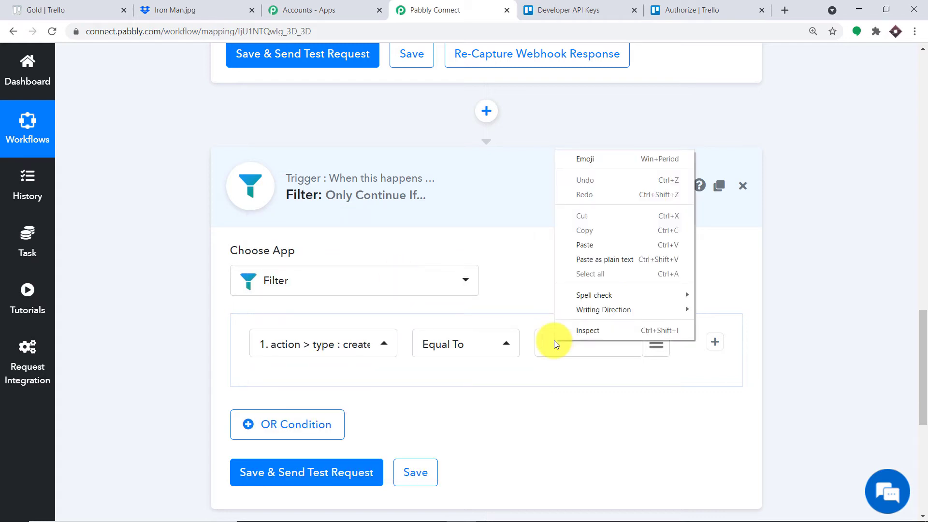
left_click(601, 246)
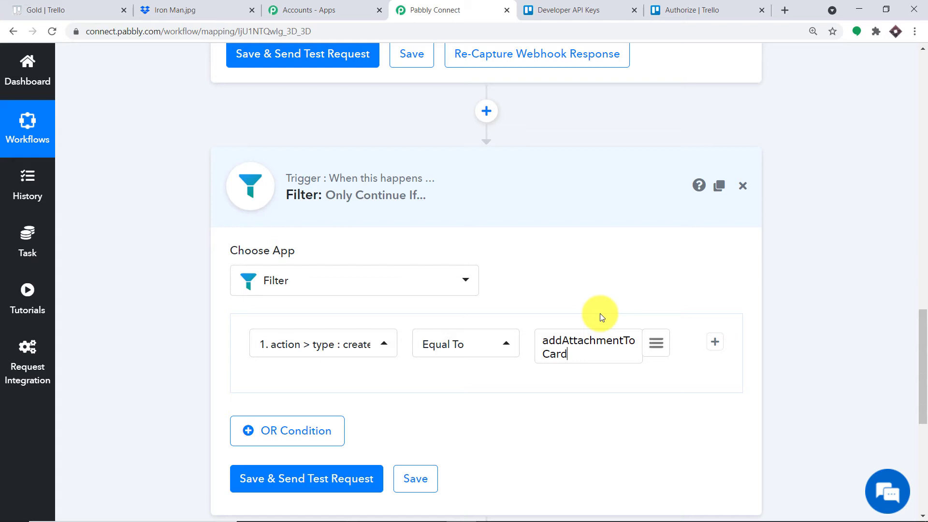
- Check the Blue List in Trello, return to Pabbly Connect and save the filter with a test request
scroll(594, 315, "down", 4)
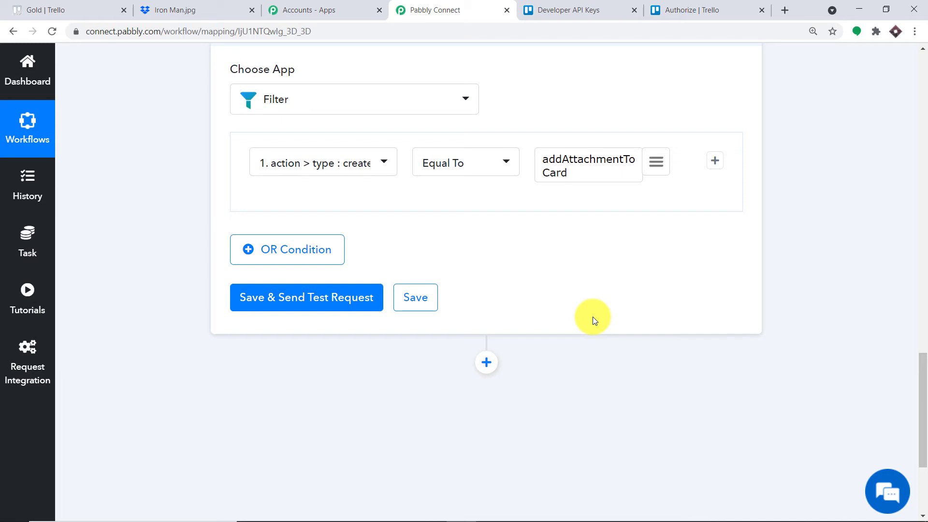
left_click(90, 8)
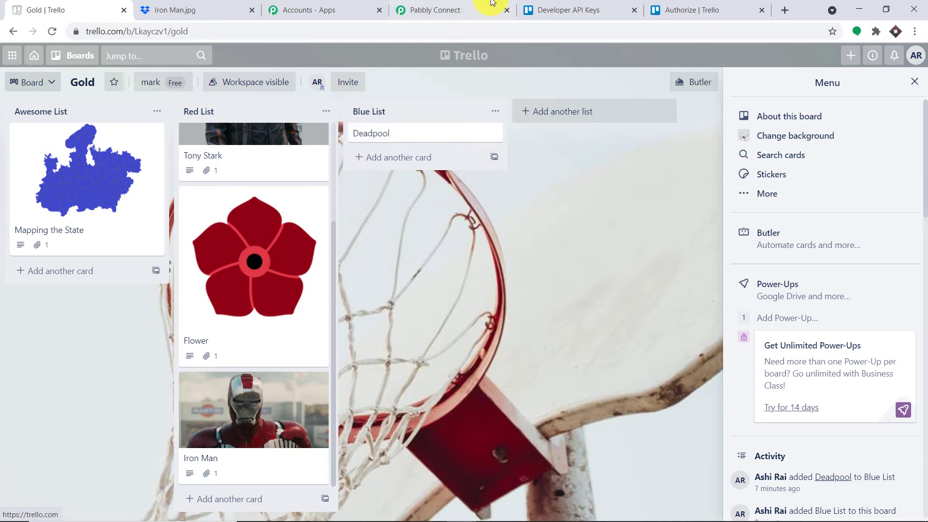
left_click(476, 5)
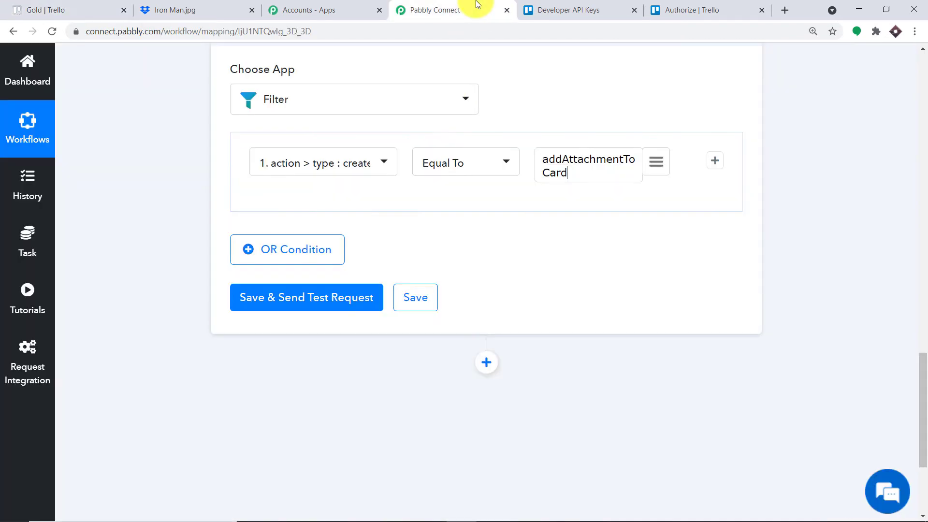
left_click(355, 306)
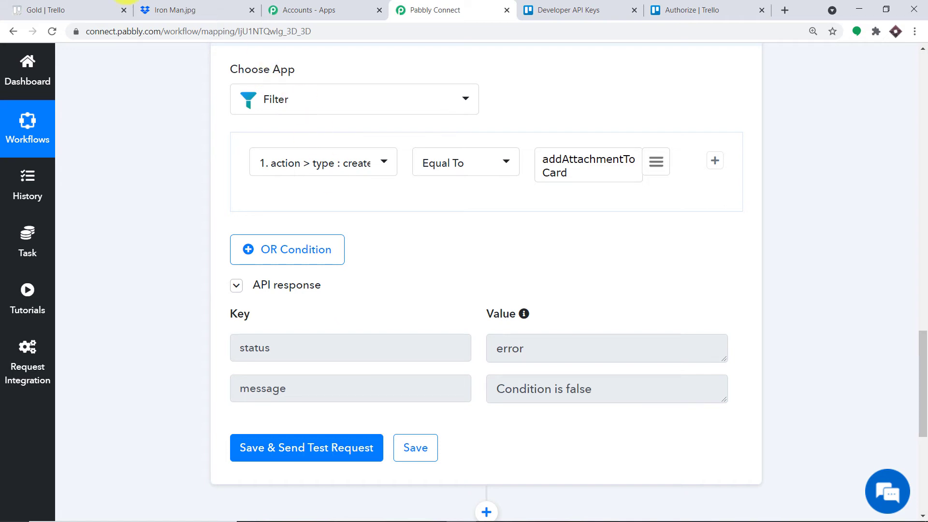
- Open the Deadpool card in Trello's Blue List and enter the description "Deadpool is awesome"
left_click(21, 9)
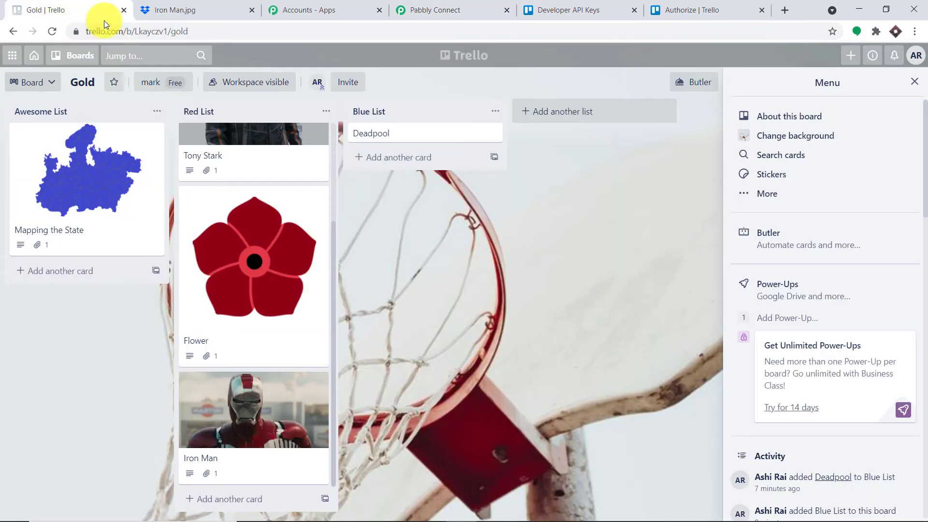
left_click(387, 144)
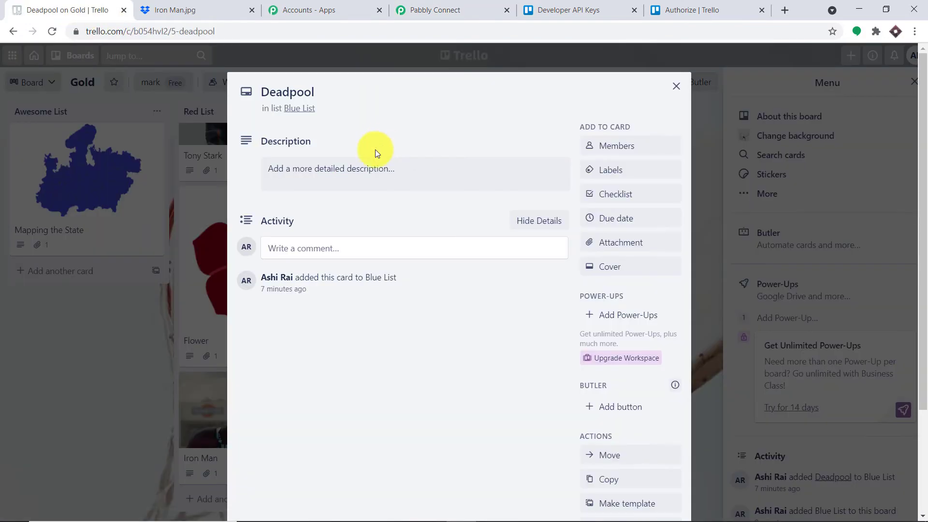
left_click(339, 175)
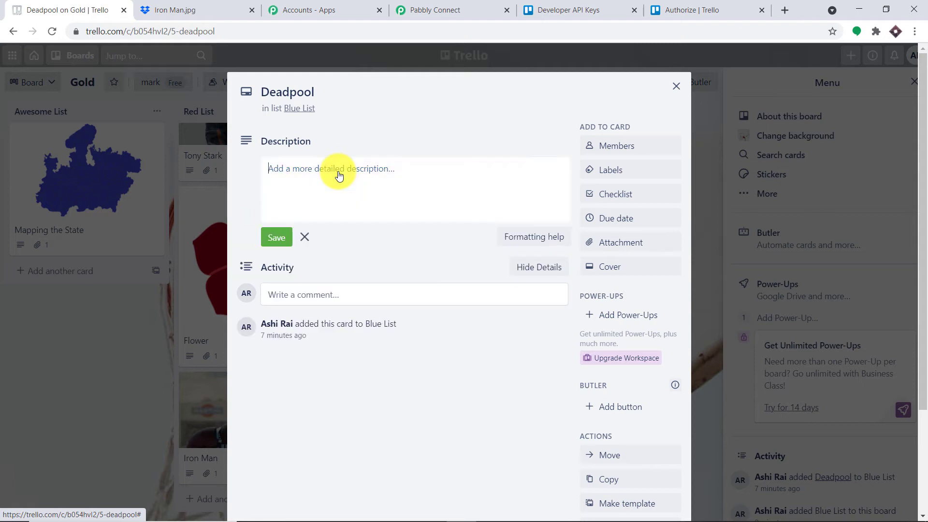
type("De")
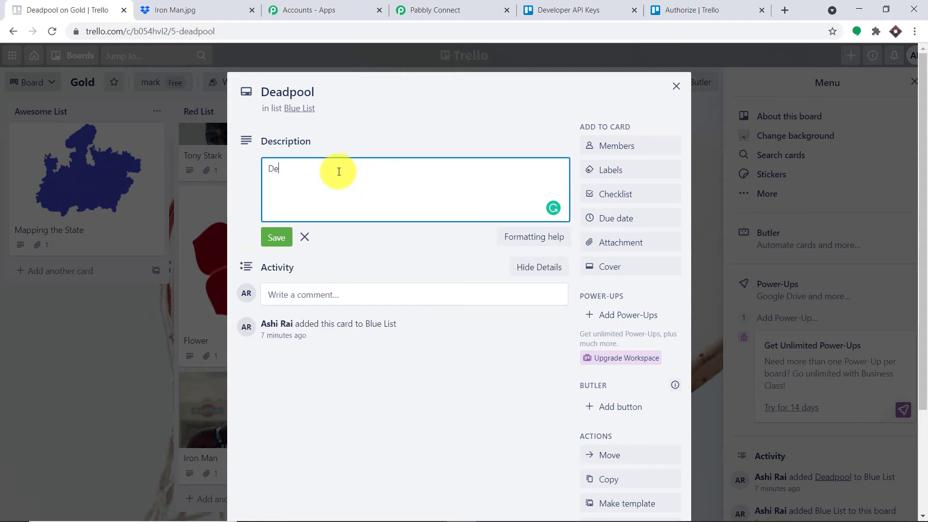
type("adpool is awesome")
- Attach the Dead Pool image from the computer's Desktop folder to the Deadpool card, check it in the activity and close the card
left_click(614, 243)
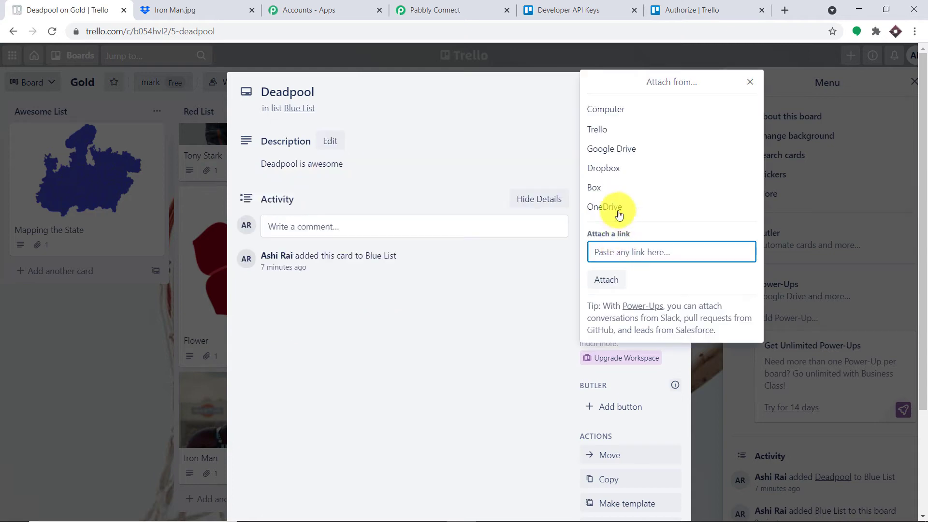
left_click(622, 110)
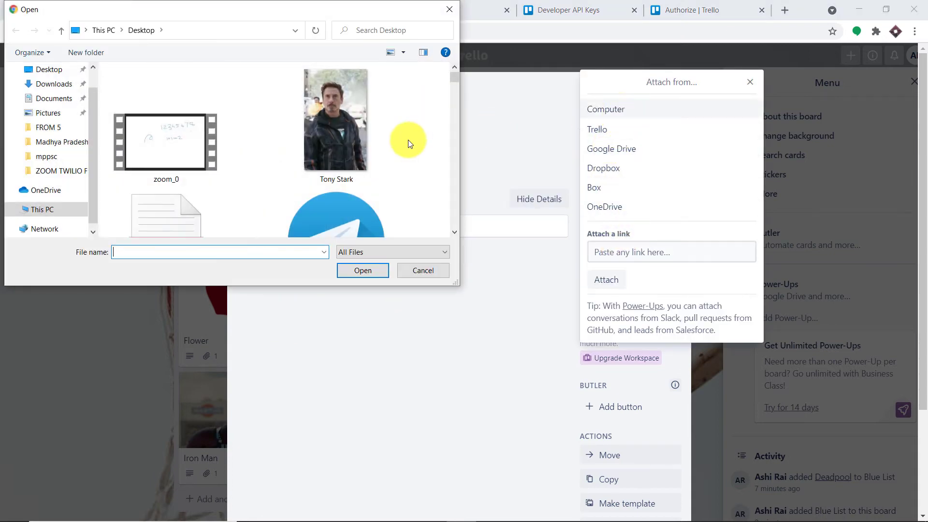
scroll(411, 155, "down", 5)
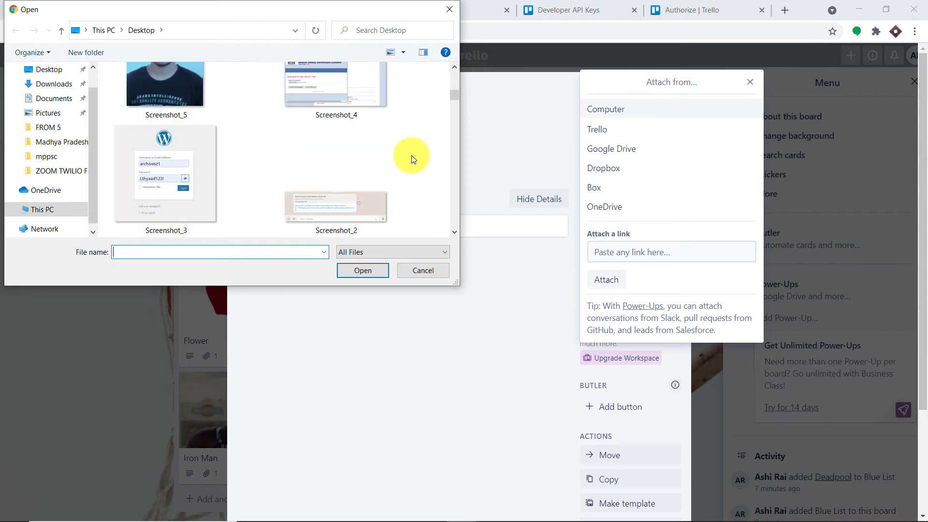
scroll(386, 155, "down", 2)
scroll(386, 156, "down", 4)
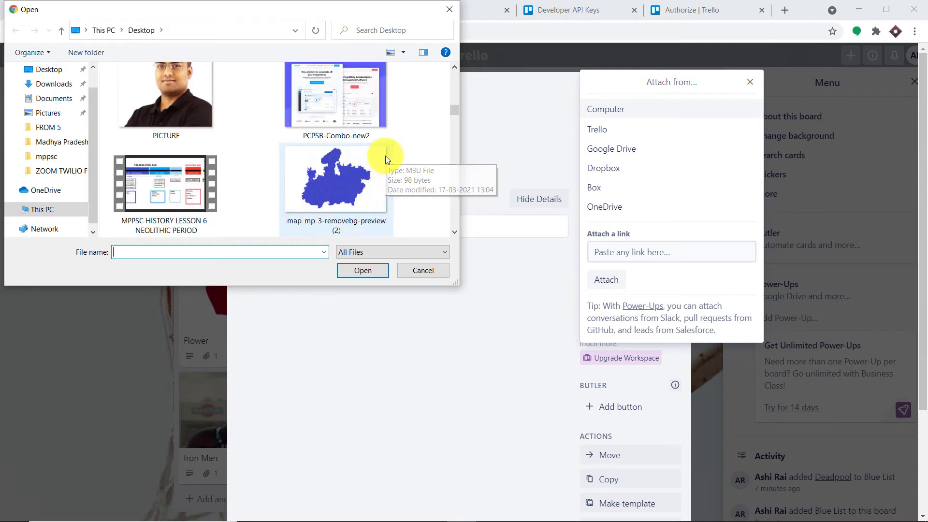
scroll(376, 155, "down", 8)
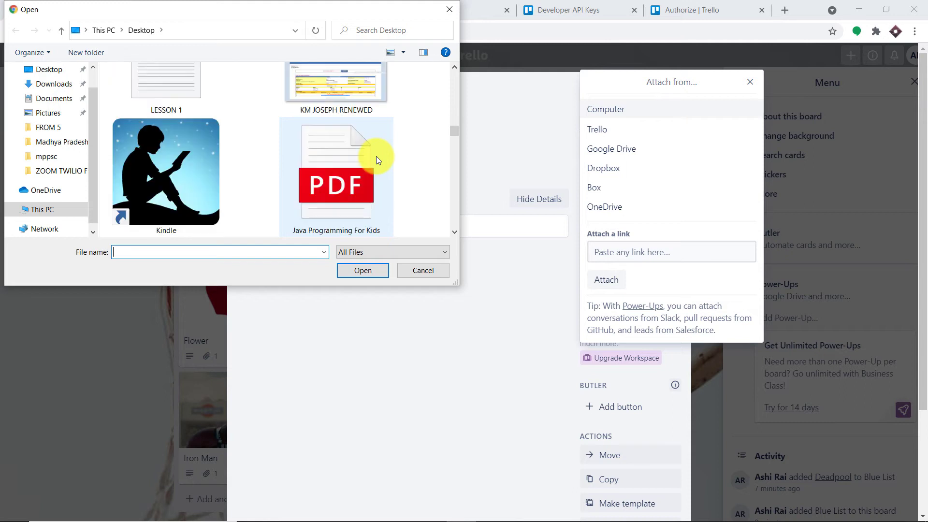
scroll(392, 174, "down", 5)
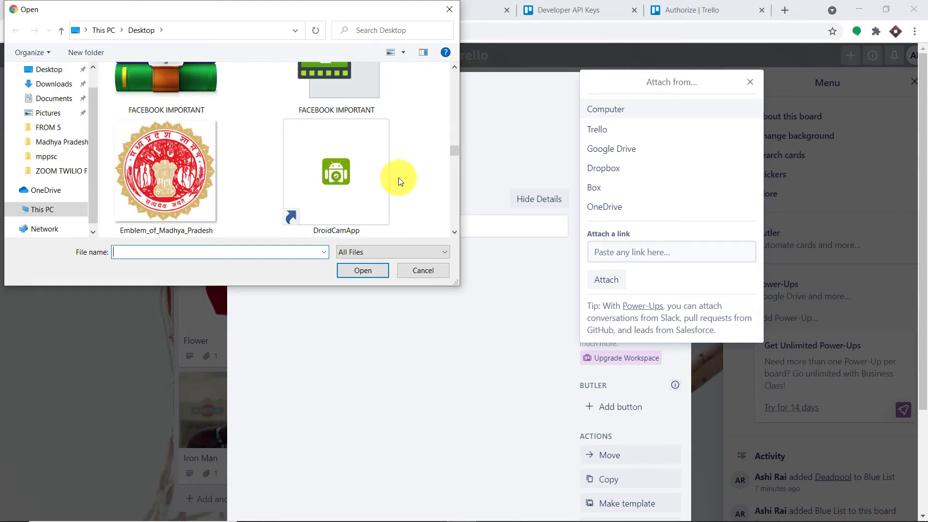
left_click(335, 136)
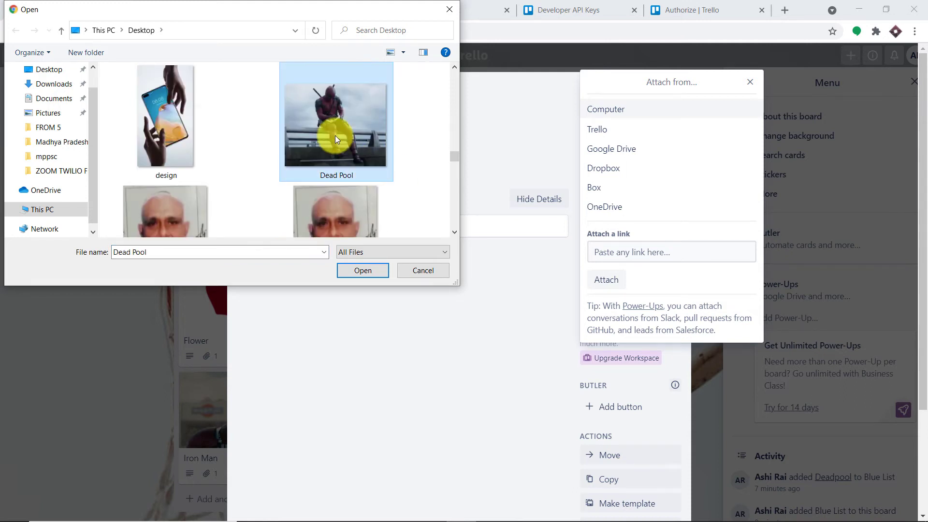
left_click(373, 271)
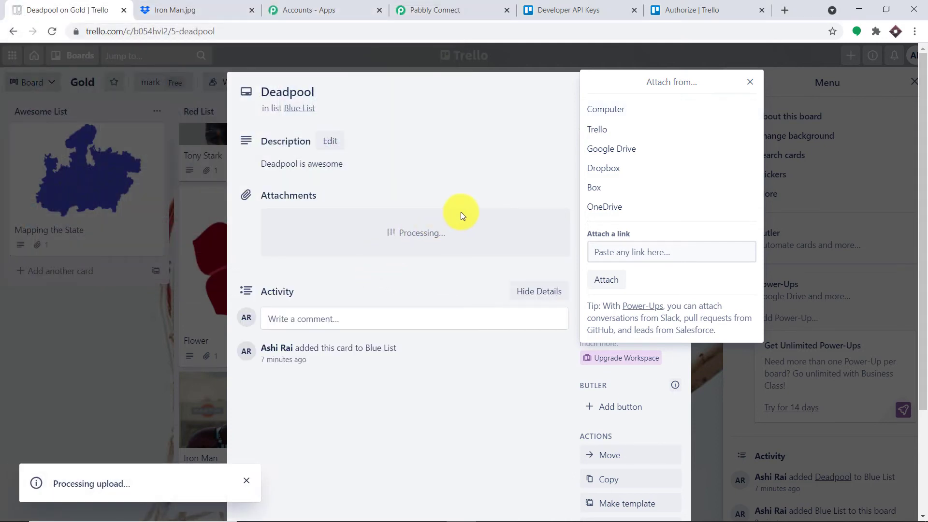
scroll(389, 256, "down", 7)
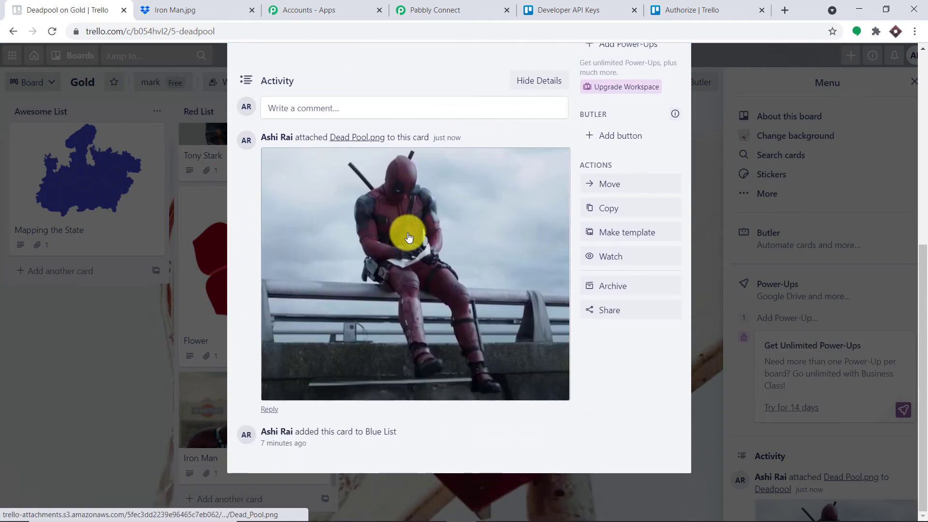
scroll(409, 232, "up", 7)
left_click(677, 85)
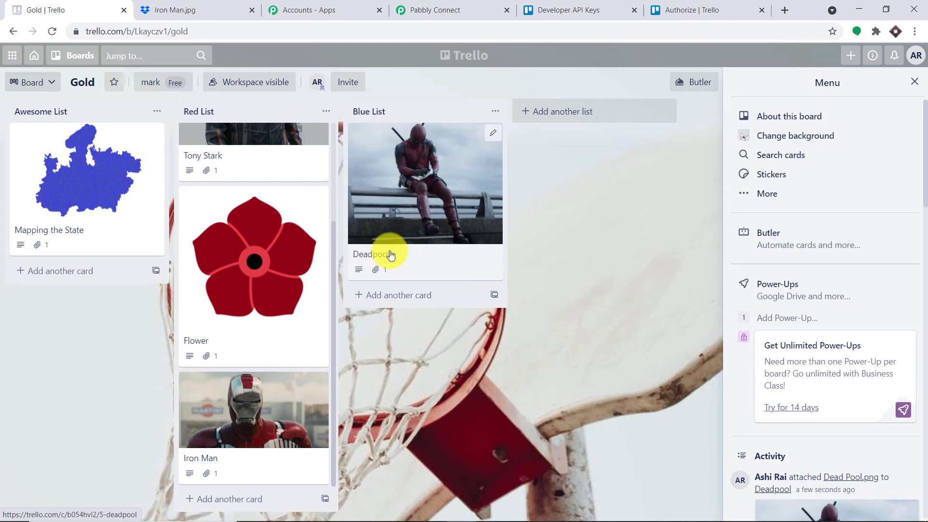
- Return to Pabbly Connect and add an action step after the filter with Trello as its app and Get Card Details as its event
left_click(446, 9)
scroll(765, 279, "down", 7)
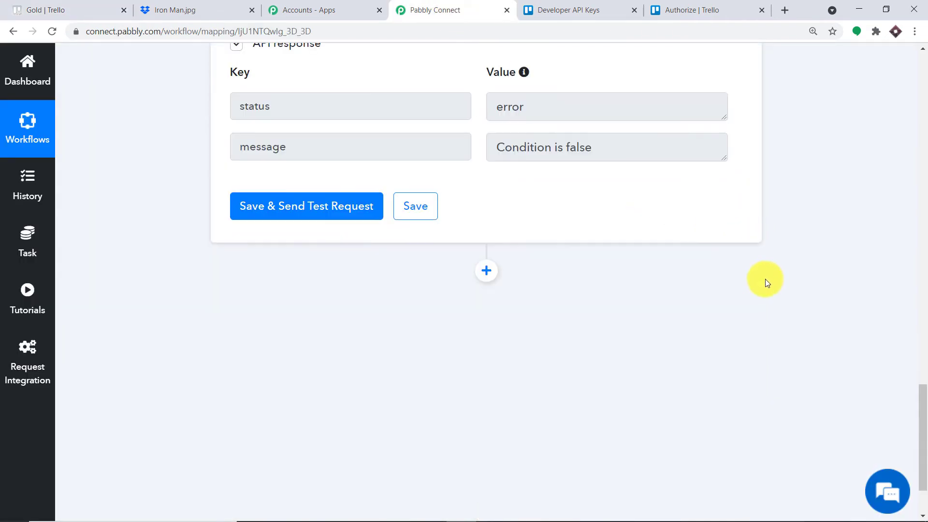
left_click(485, 183)
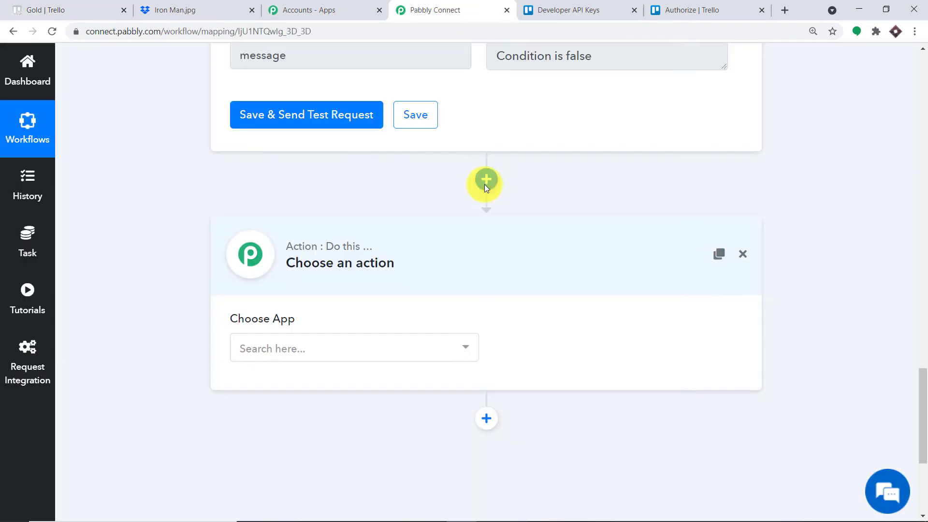
left_click(311, 354)
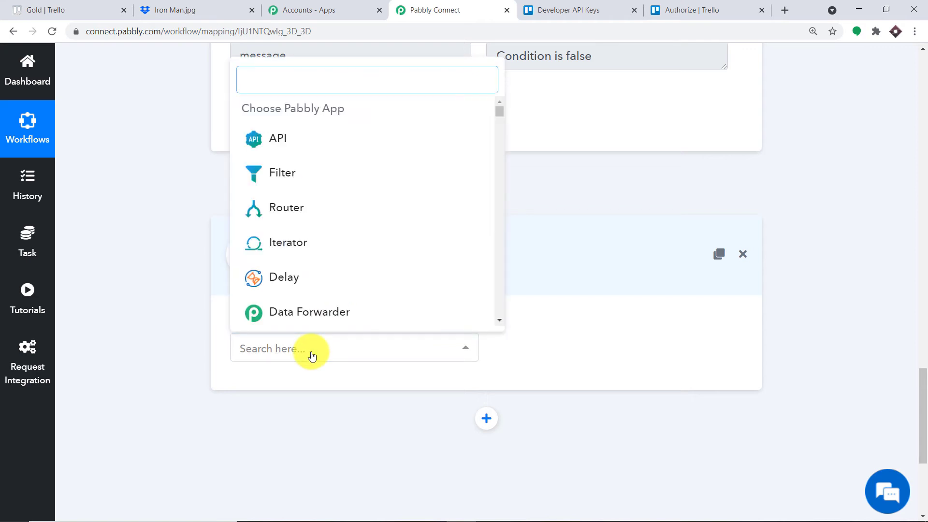
type("trelo")
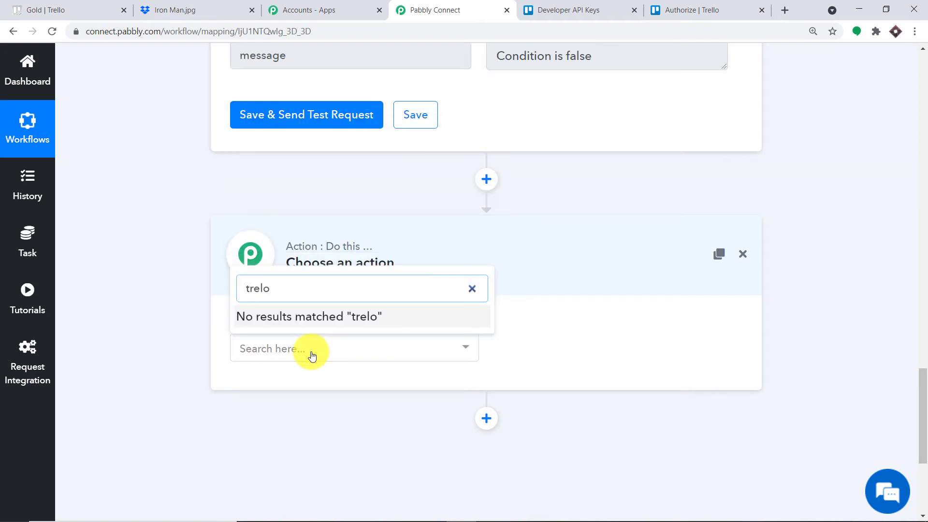
key("BackSpace")
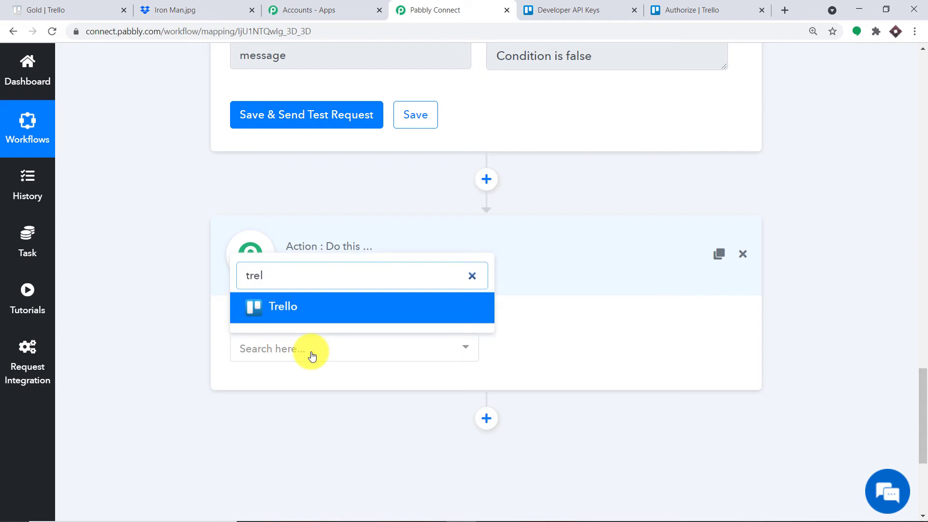
left_click(344, 309)
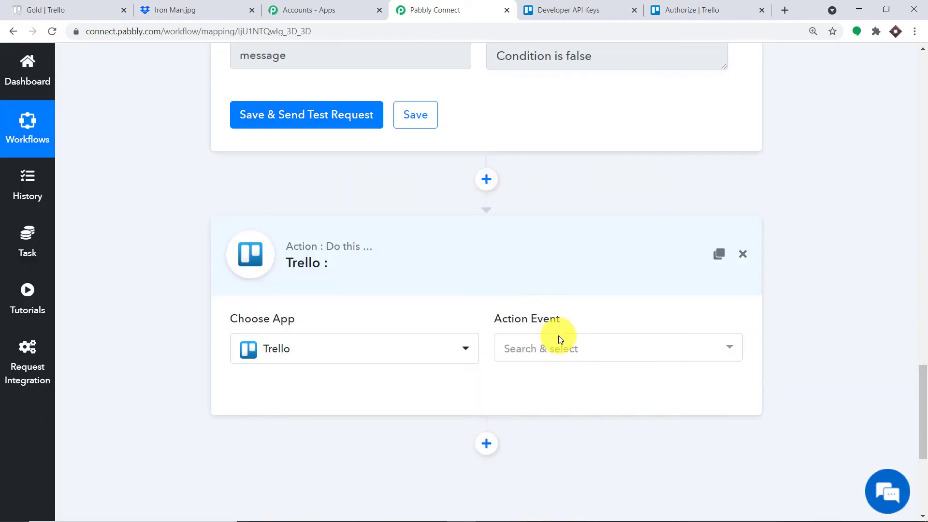
left_click(564, 349)
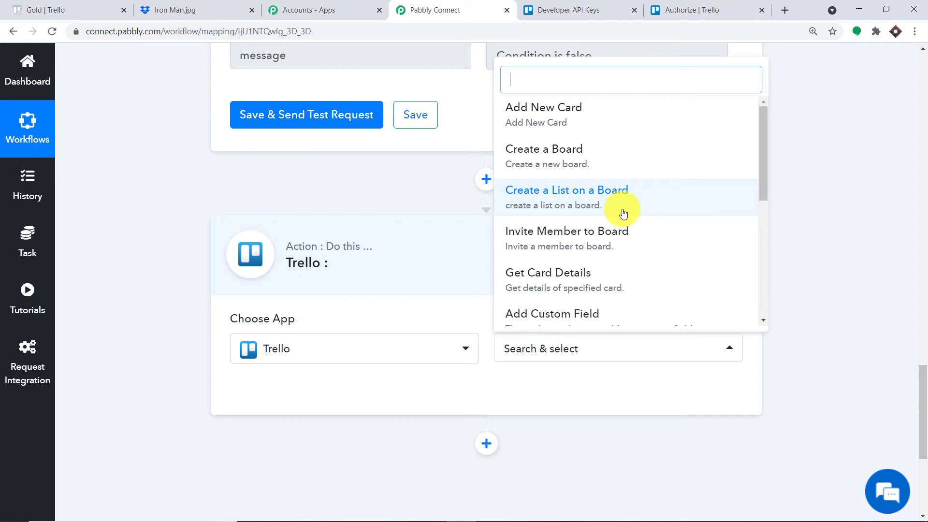
left_click(598, 281)
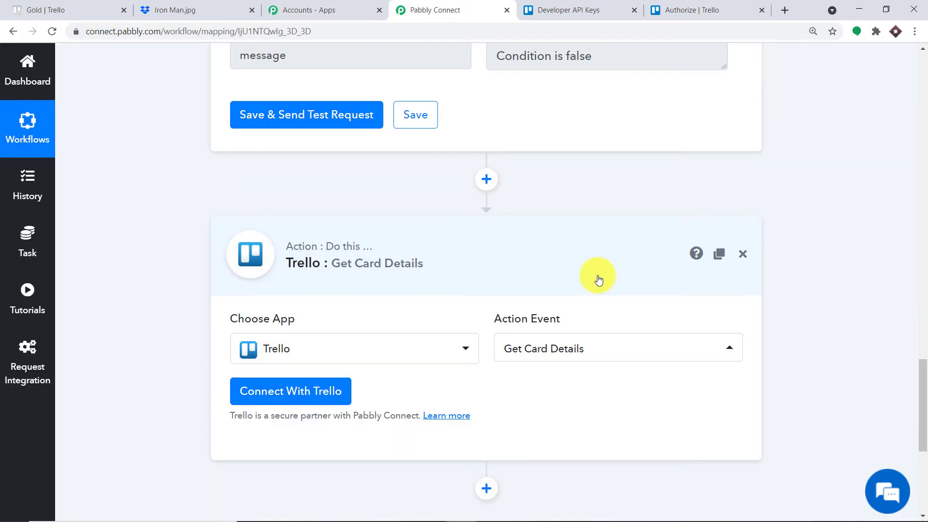
left_click(274, 390)
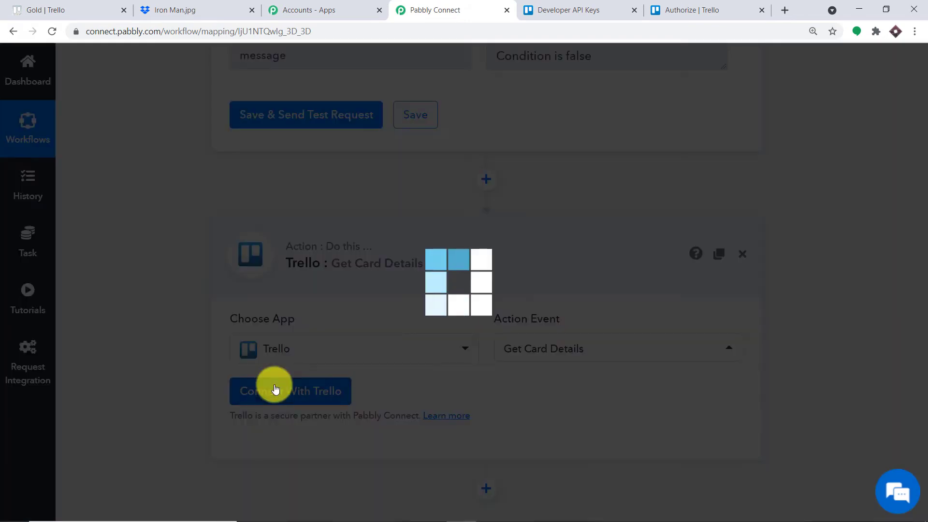
left_click(414, 152)
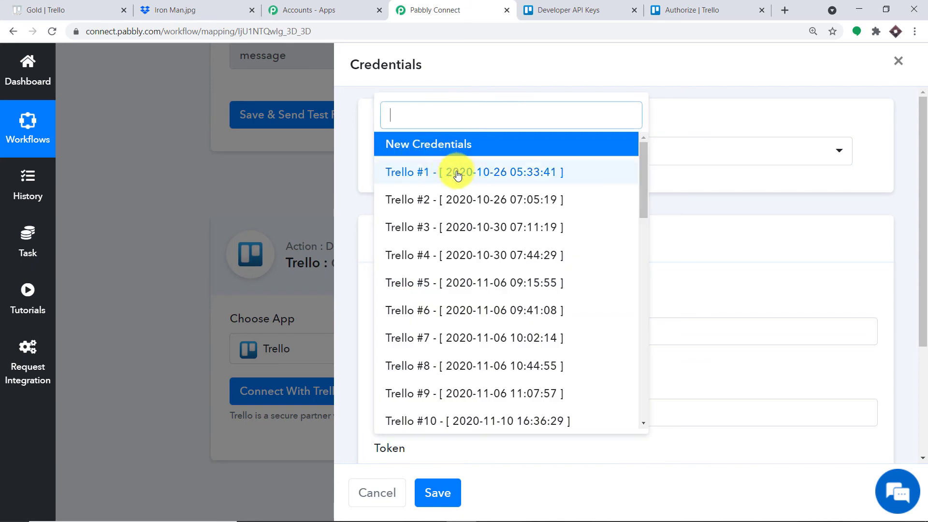
scroll(551, 244, "down", 3)
scroll(550, 244, "down", 10)
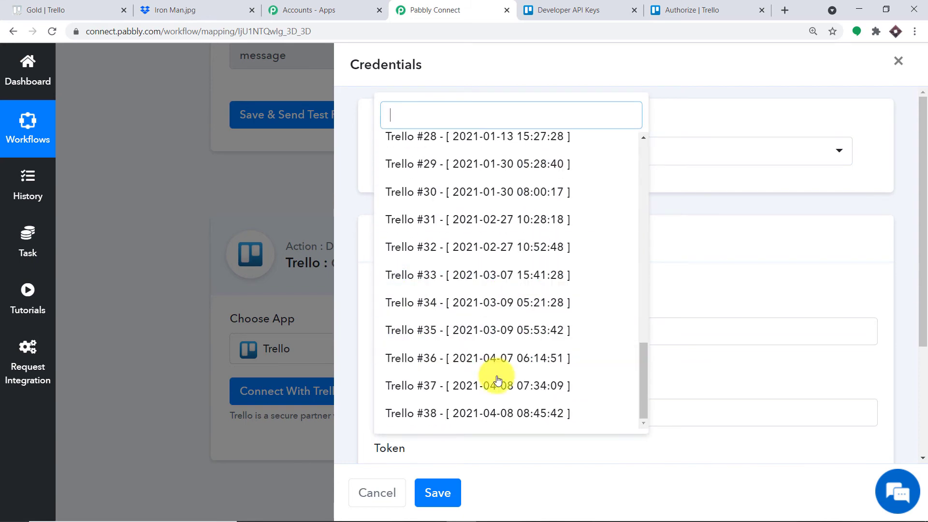
scroll(498, 387, "down", 2)
left_click(498, 427)
left_click(438, 493)
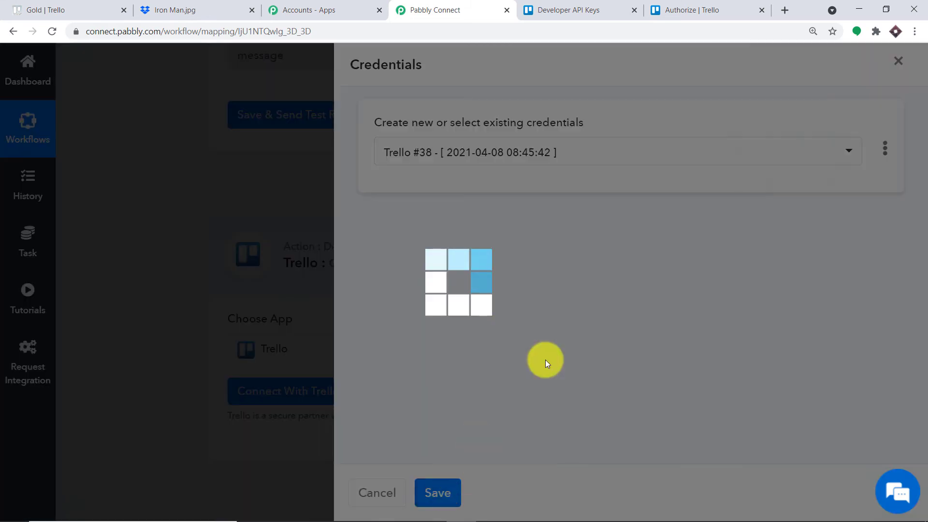
- Look up the card id in the Trello trigger's API response and return to the Get Card Details step
scroll(604, 235, "down", 3)
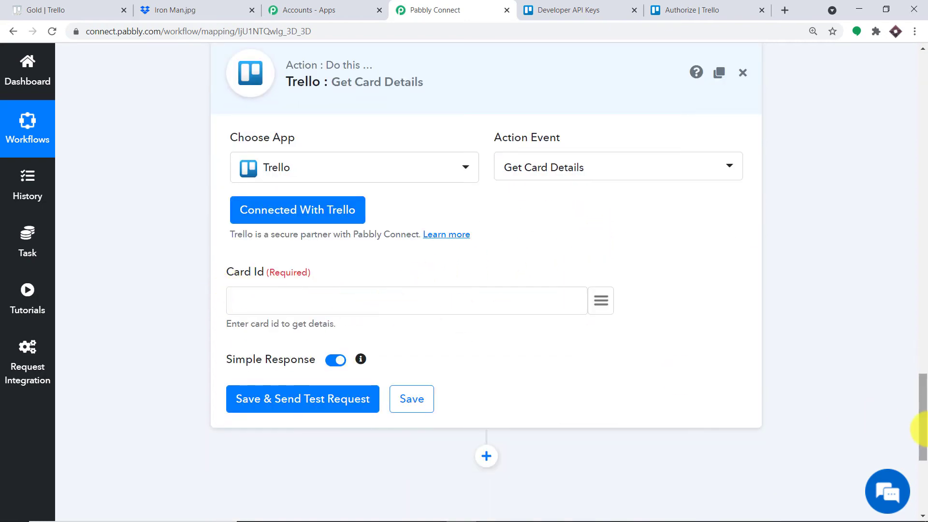
left_click_drag(921, 435, 924, 206)
left_click_drag(731, 358, 732, 142)
scroll(648, 281, "down", 8)
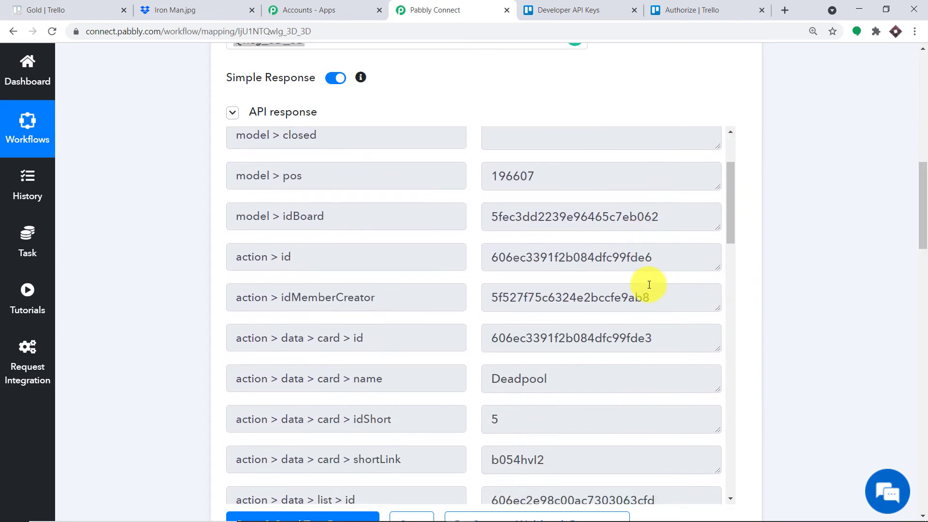
scroll(649, 286, "up", 2)
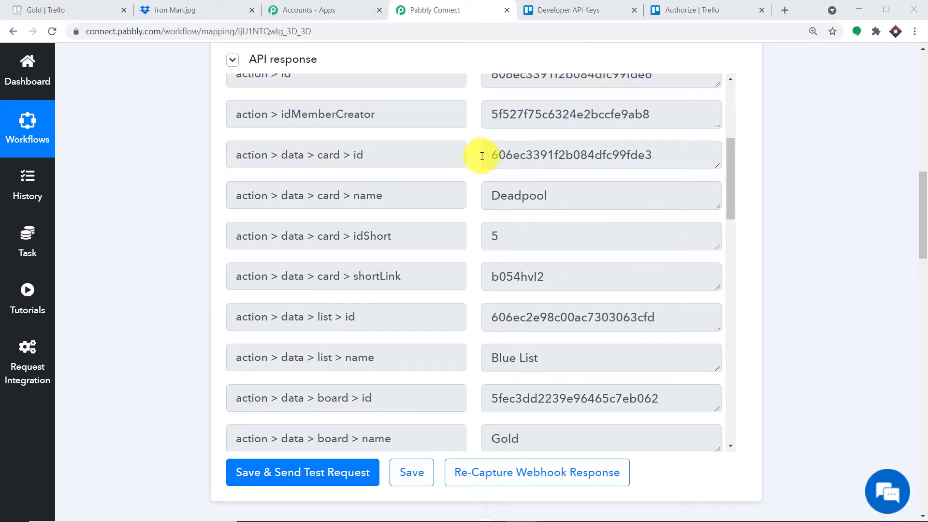
left_click_drag(491, 154, 667, 156)
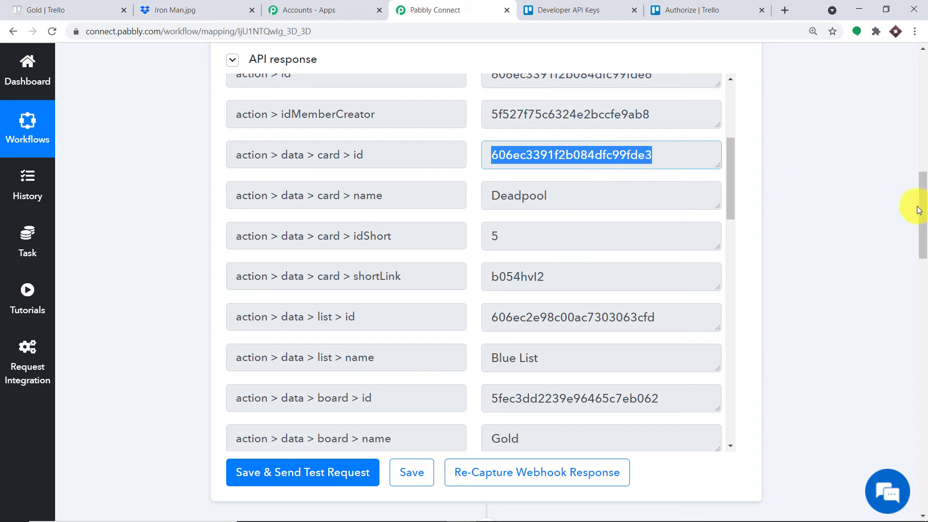
left_click_drag(920, 207, 926, 341)
scroll(921, 383, "down", 3)
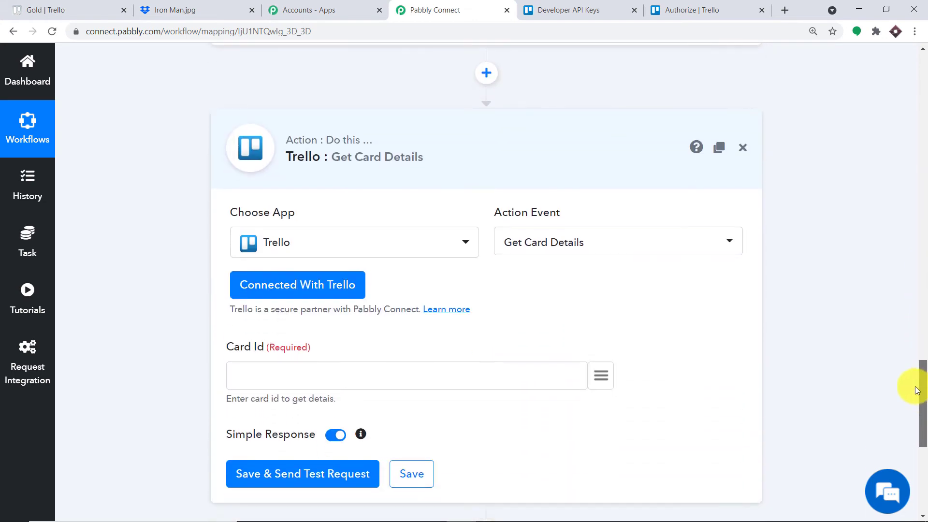
- Map the required Card Id to action > data > card > id from the Trello: New Card trigger
left_click(458, 382)
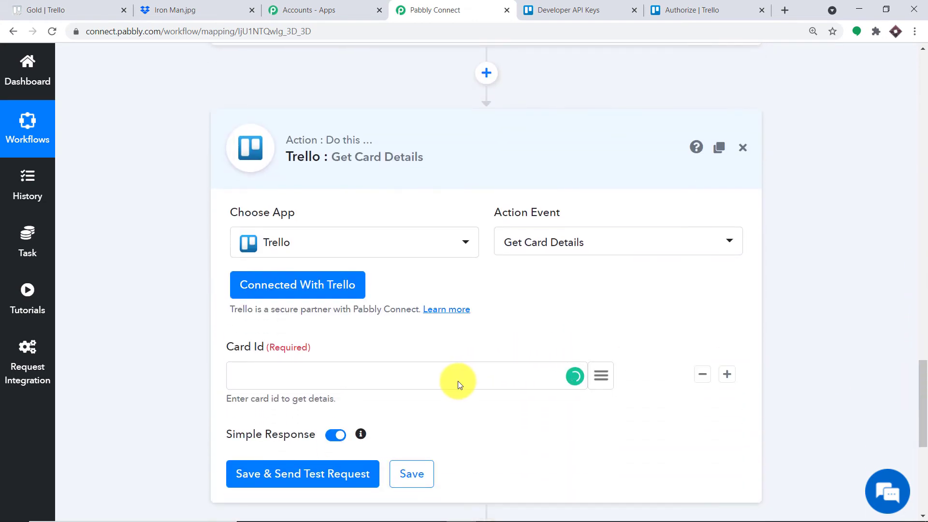
left_click(608, 383)
left_click_drag(924, 393, 923, 439)
left_click(601, 125)
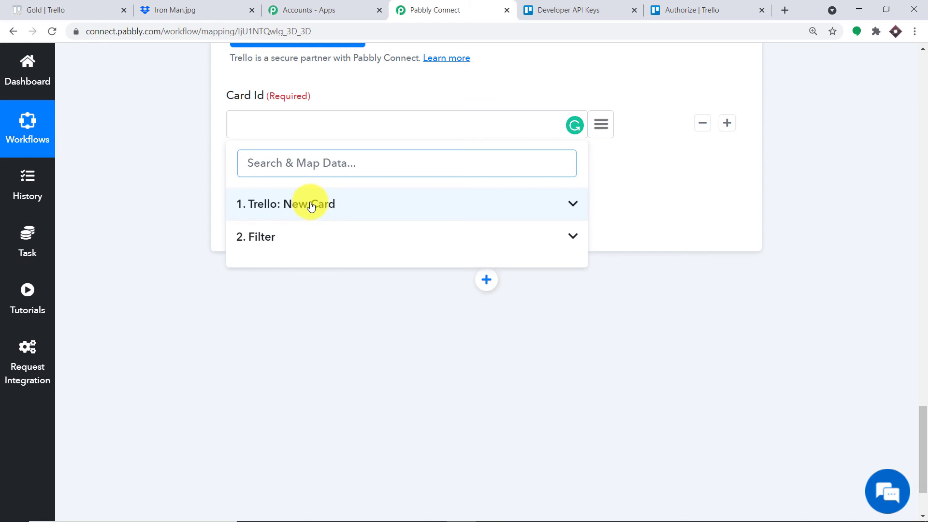
left_click(310, 205)
scroll(459, 208, "down", 3)
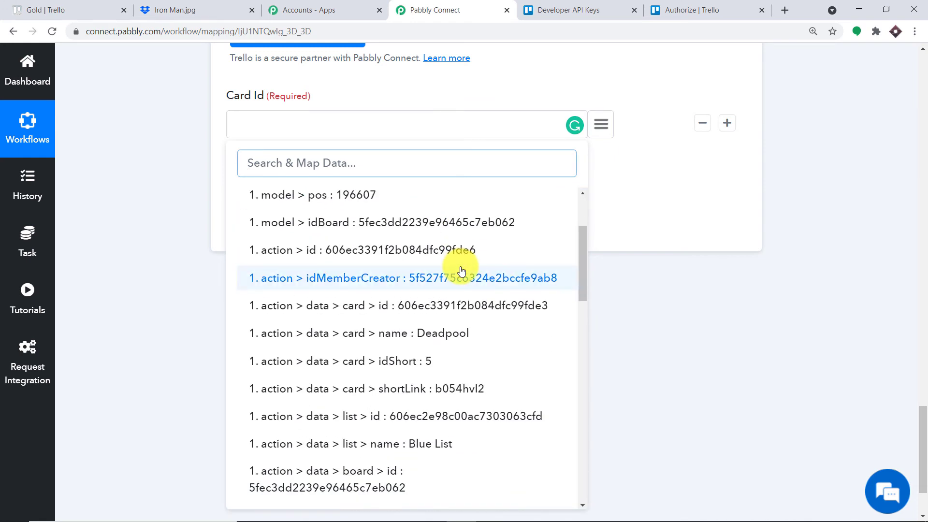
scroll(454, 290, "up", 2)
left_click(397, 377)
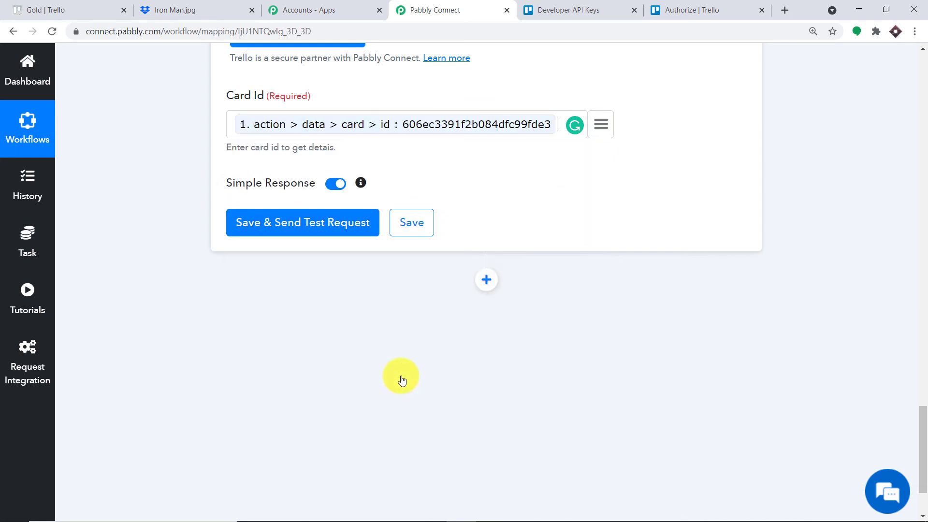
- Save the Get Card Details step with a test request and examine the card fields in its API response
left_click(293, 224)
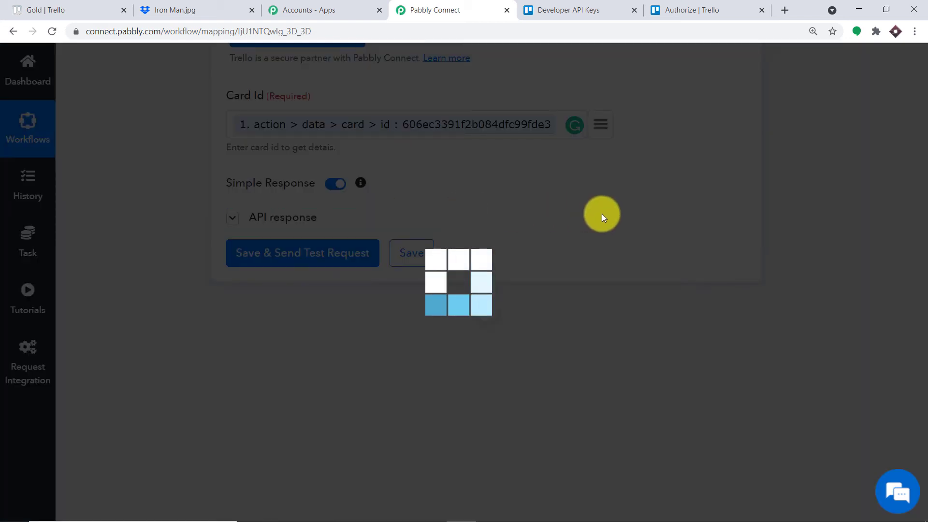
scroll(714, 278, "down", 1)
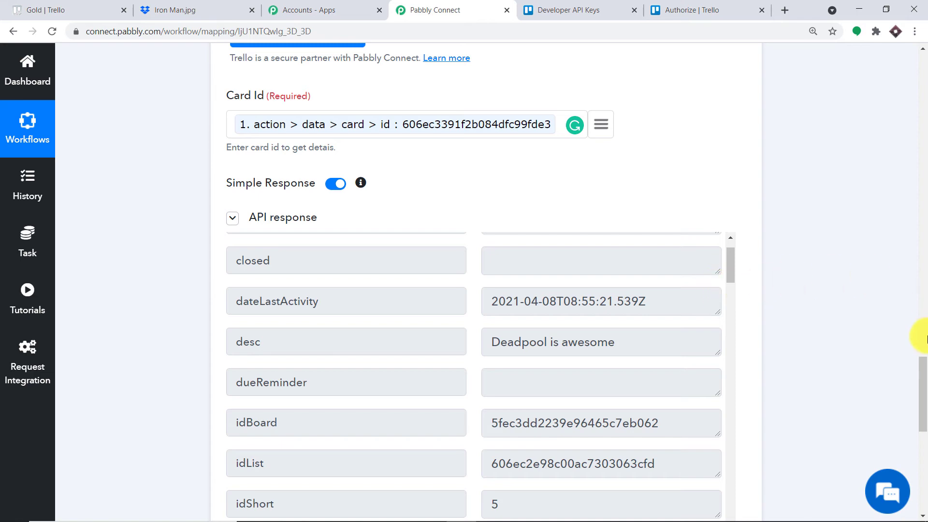
scroll(922, 383, "down", 5)
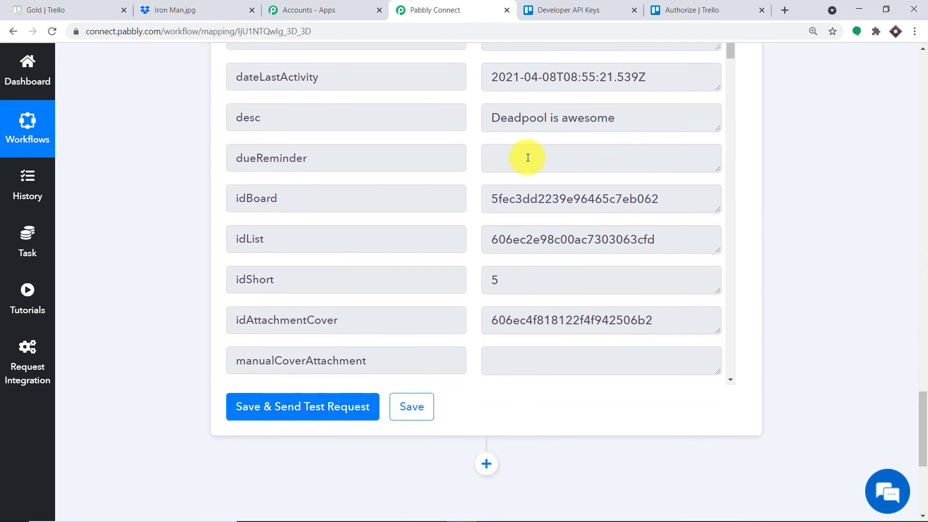
scroll(533, 166, "down", 14)
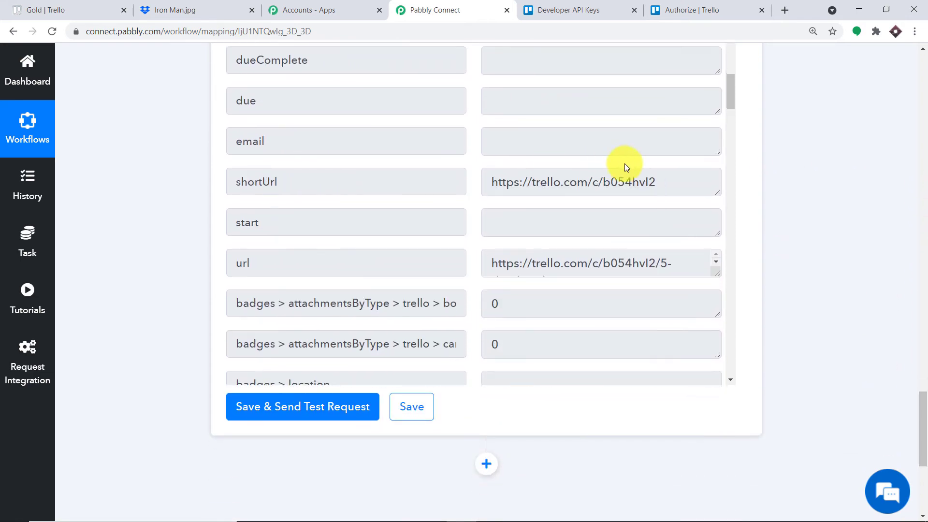
- Examine the cover > scaled entries in the Get Card Details API response for the attachment's image URL
scroll(657, 159, "down", 5)
left_click_drag(729, 136, 739, 389)
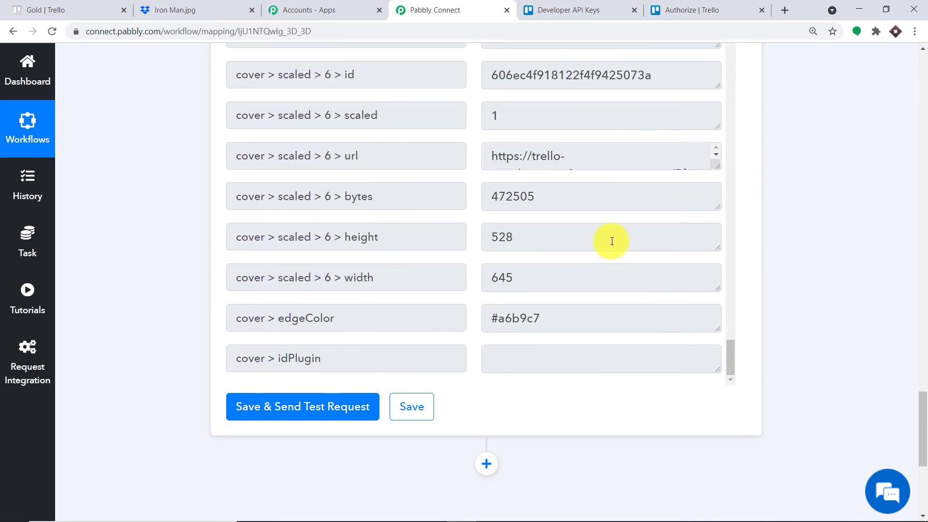
scroll(611, 242, "up", 12)
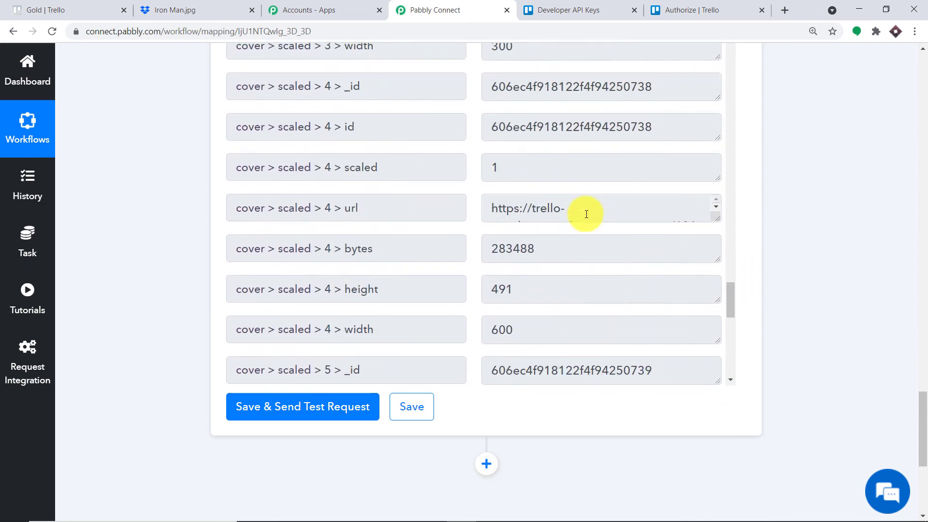
scroll(586, 215, "up", 1)
scroll(581, 211, "up", 7)
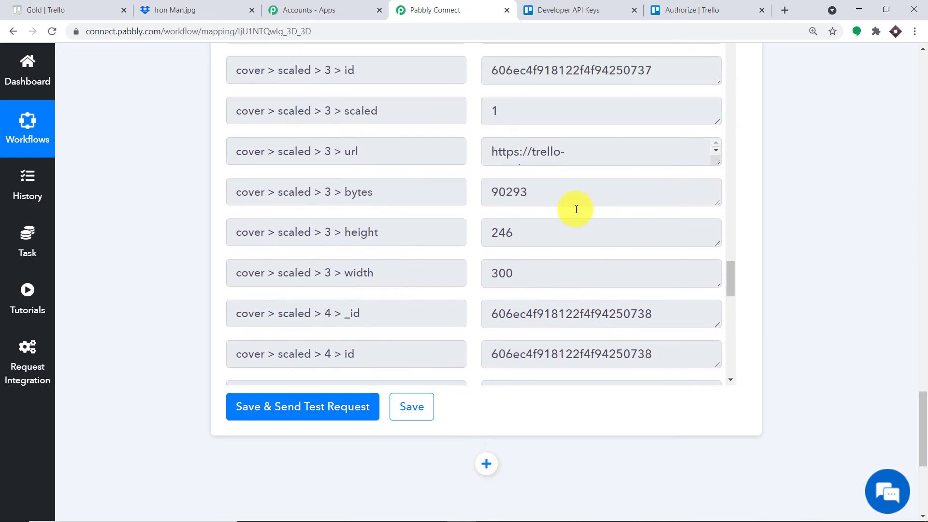
scroll(544, 202, "up", 5)
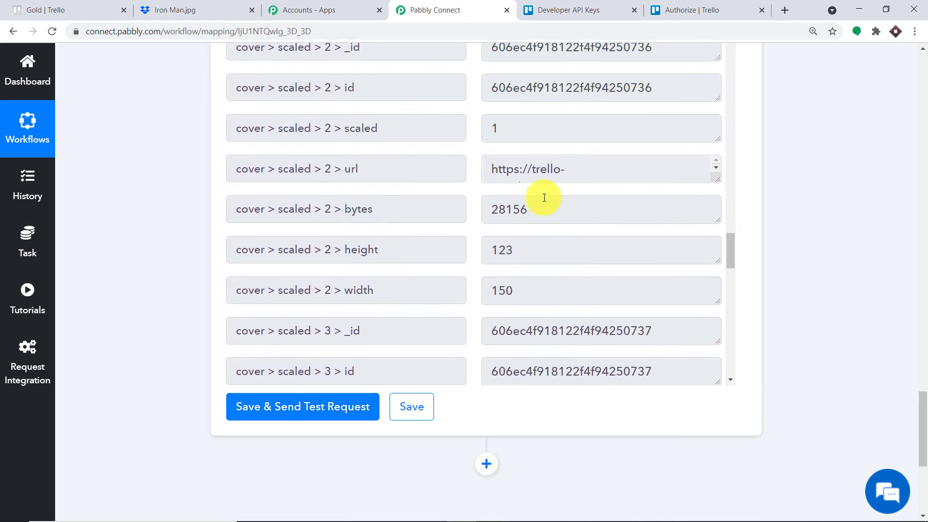
scroll(543, 199, "up", 6)
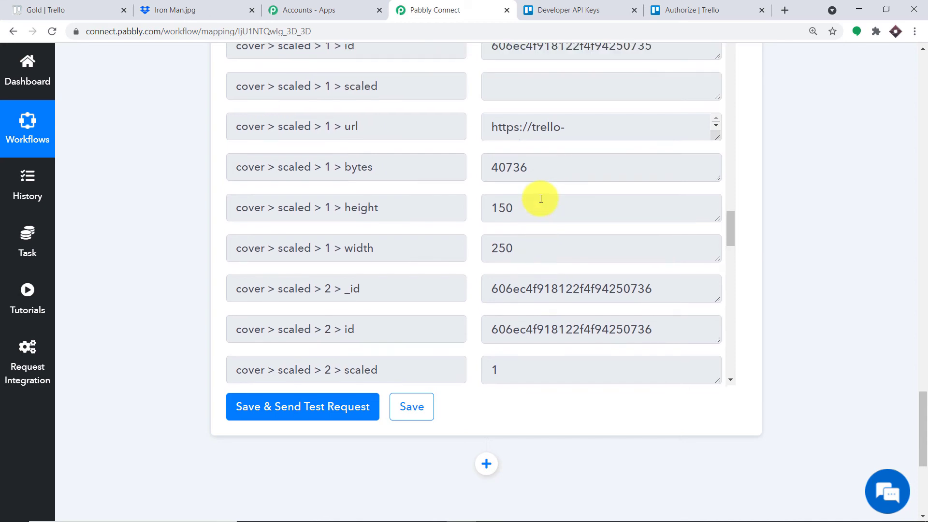
scroll(540, 199, "up", 7)
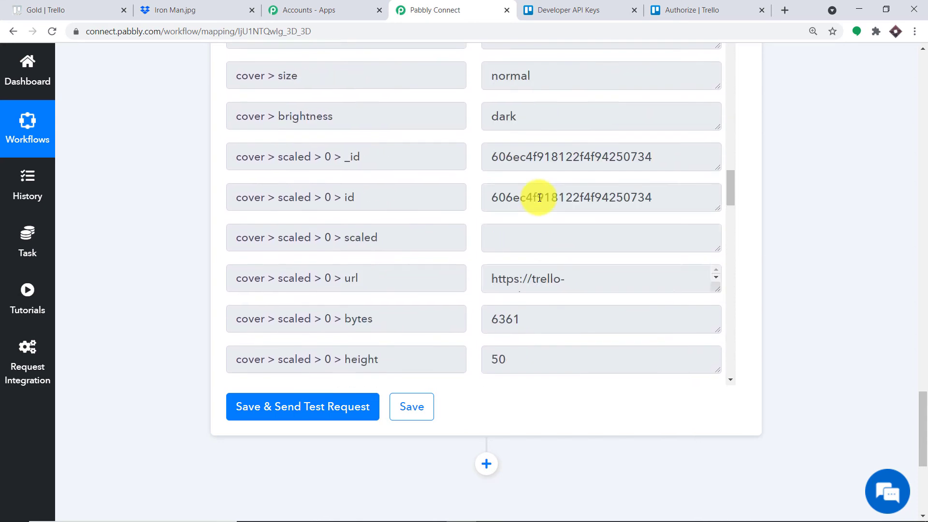
scroll(540, 198, "down", 20)
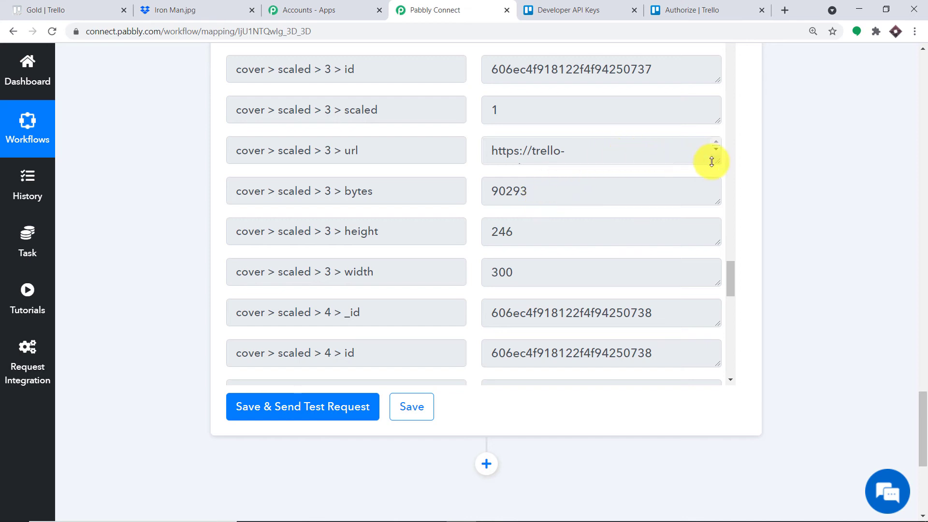
left_click_drag(716, 160, 732, 352)
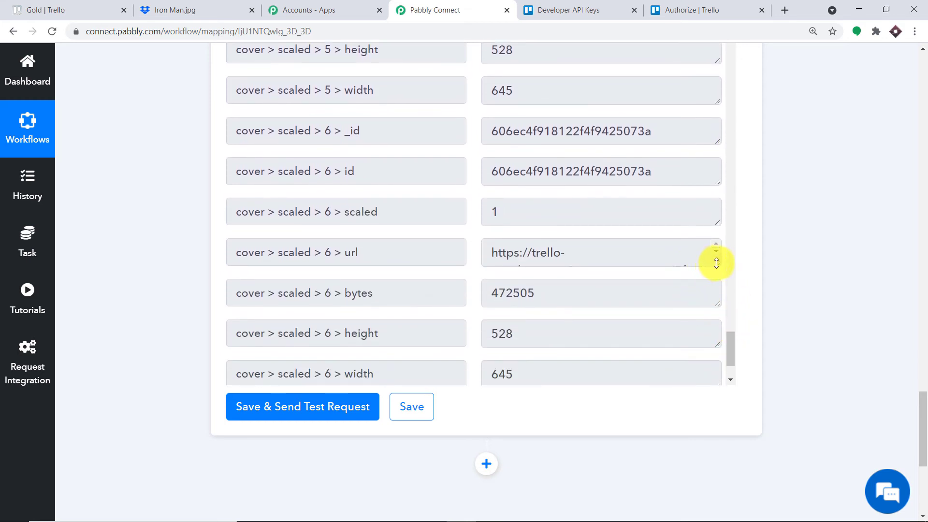
- Enlarge the cover > scaled > 6 > url value in the Get Card Details response and copy the whole link
left_click_drag(716, 262, 725, 346)
key("ctrl+a")
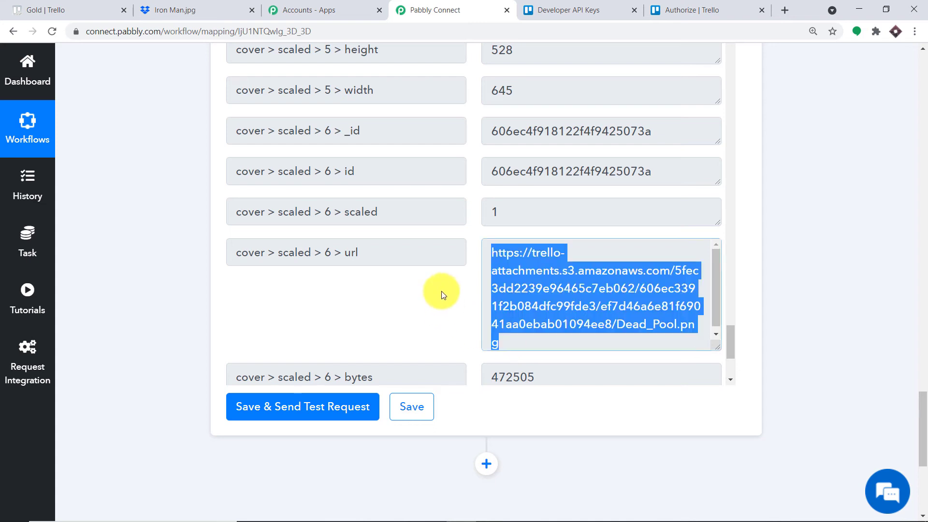
right_click(560, 291)
left_click(568, 292)
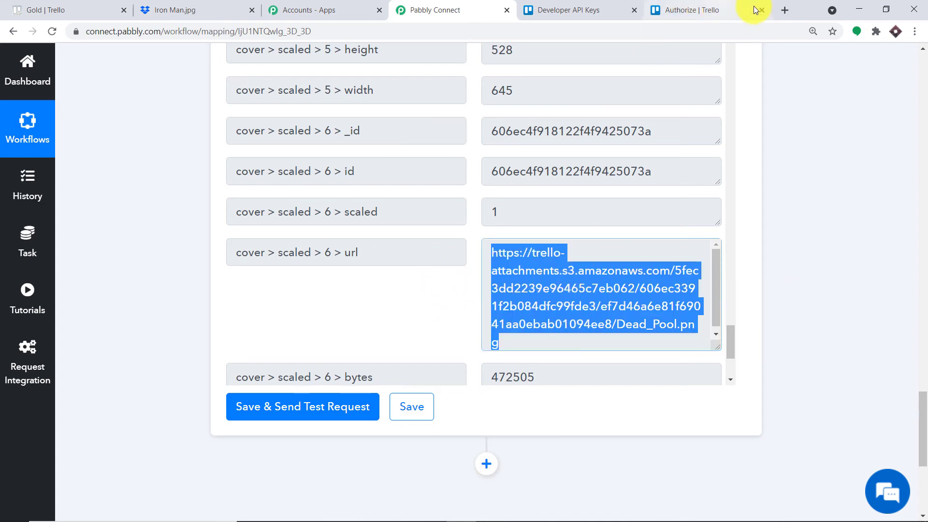
- Open the copied attachment link in a new browser tab to view the image, and return to the Pabbly Connect workflow
left_click(788, 10)
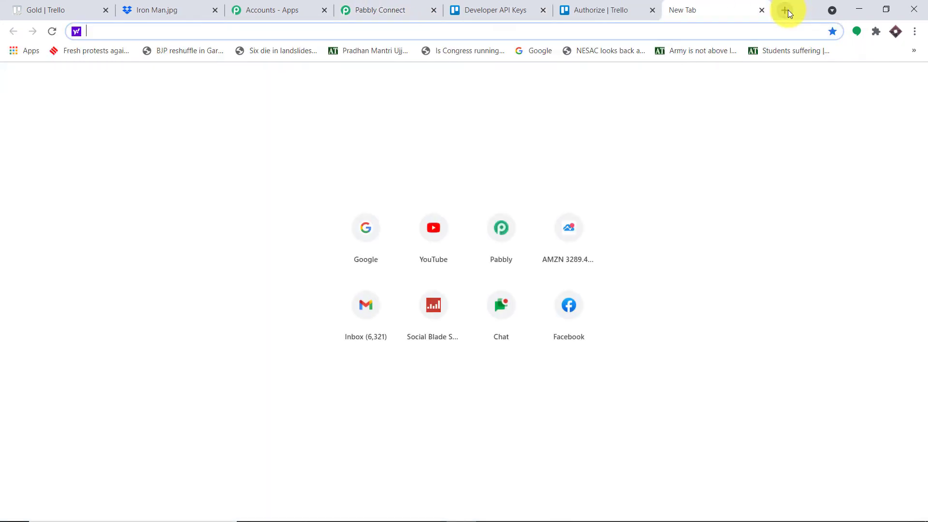
key("ctrl+v")
key("Return")
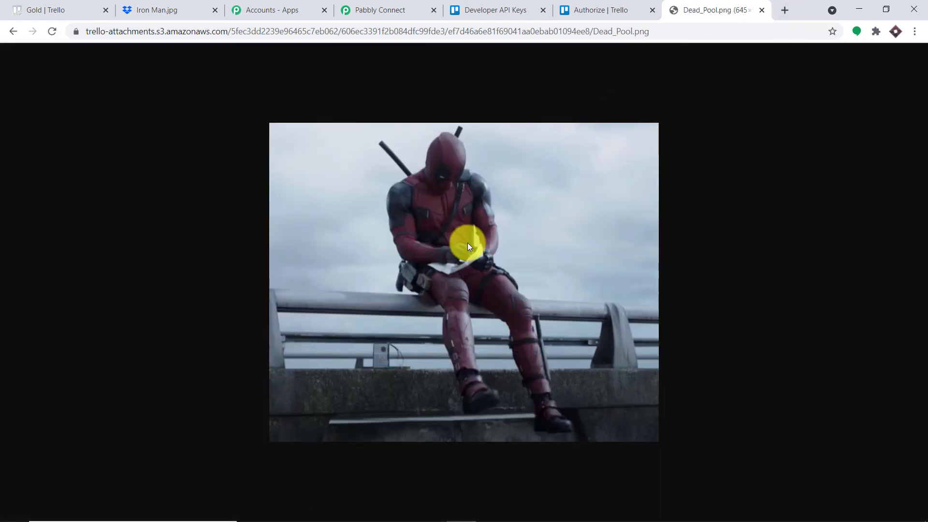
left_click(383, 8)
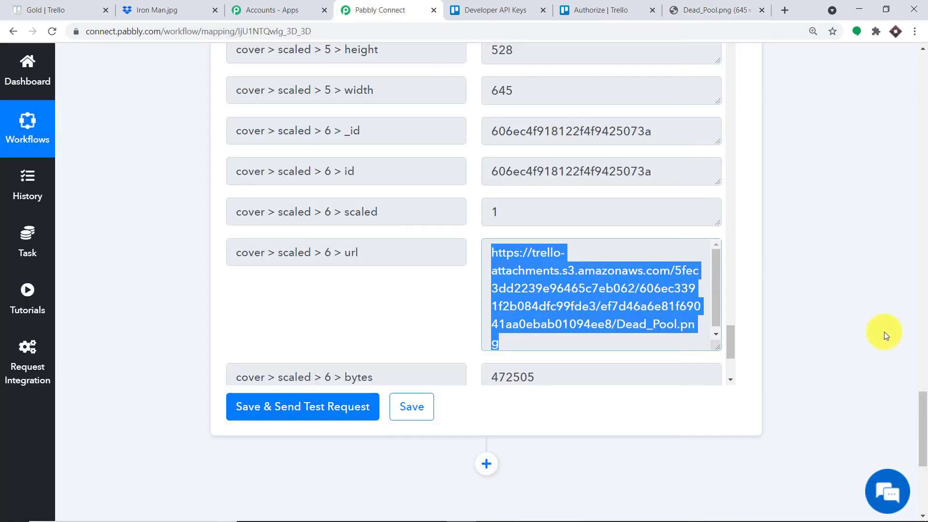
- Add an action step after Get Card Details with Dropbox as the app and Upload File as the action event
scroll(924, 435, "down", 2)
scroll(925, 435, "down", 1)
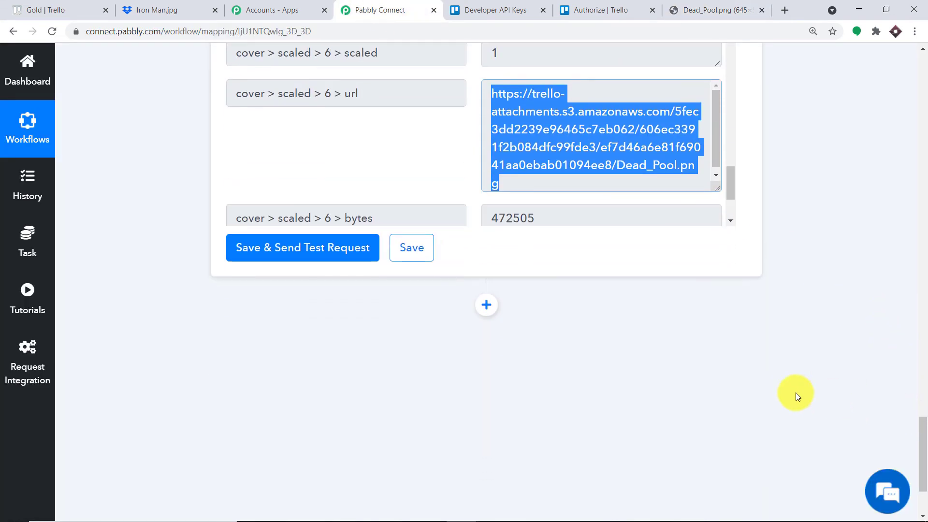
left_click(485, 306)
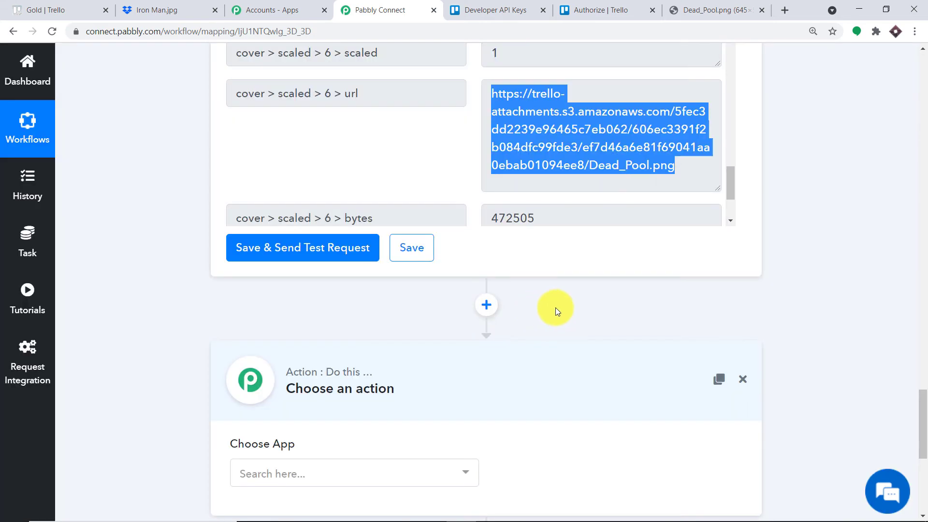
scroll(304, 333, "down", 2)
left_click(290, 369)
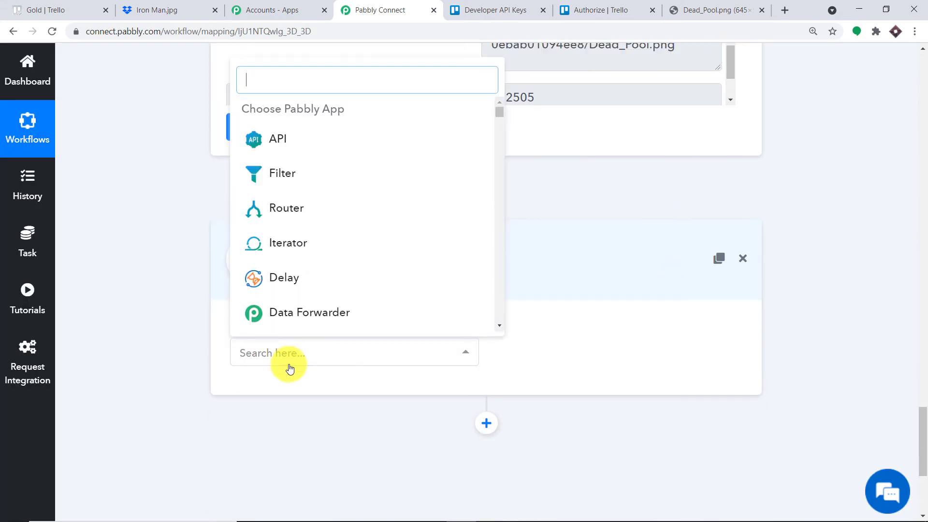
type("dro")
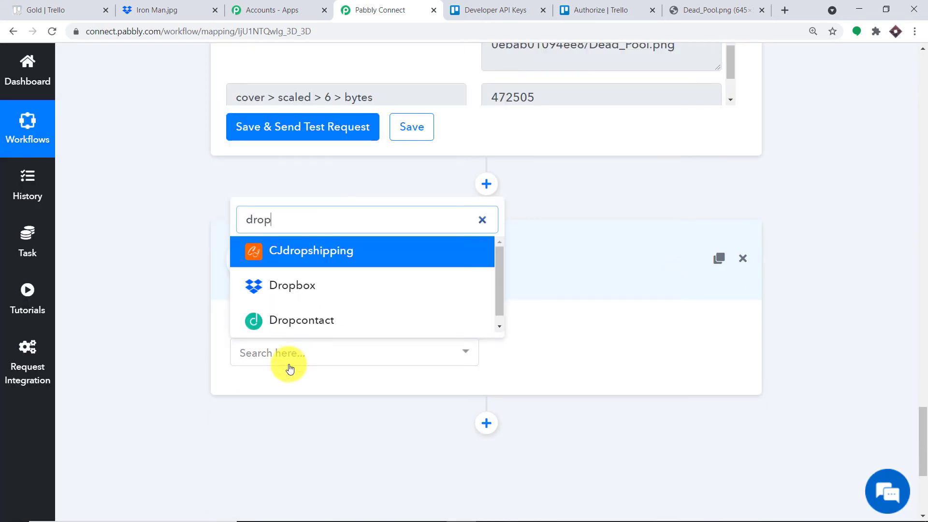
type("p")
left_click(312, 288)
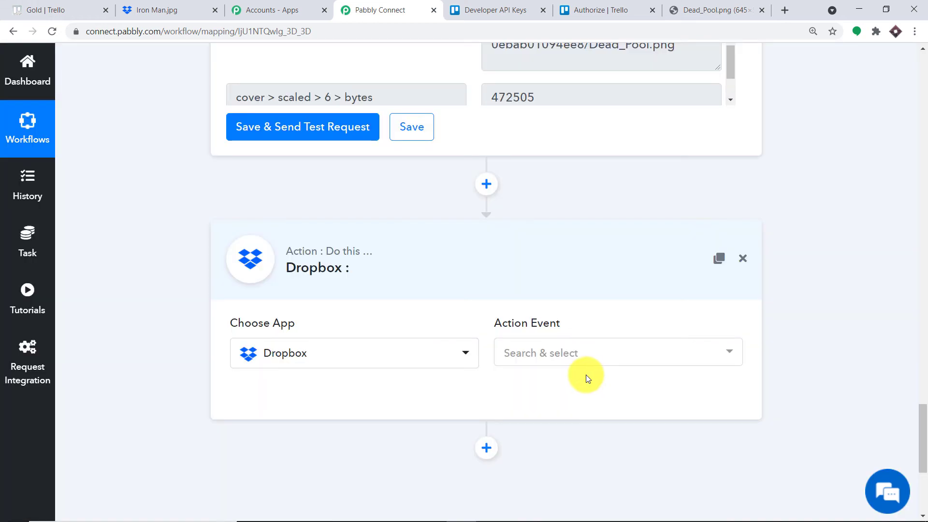
left_click(568, 351)
left_click(551, 420)
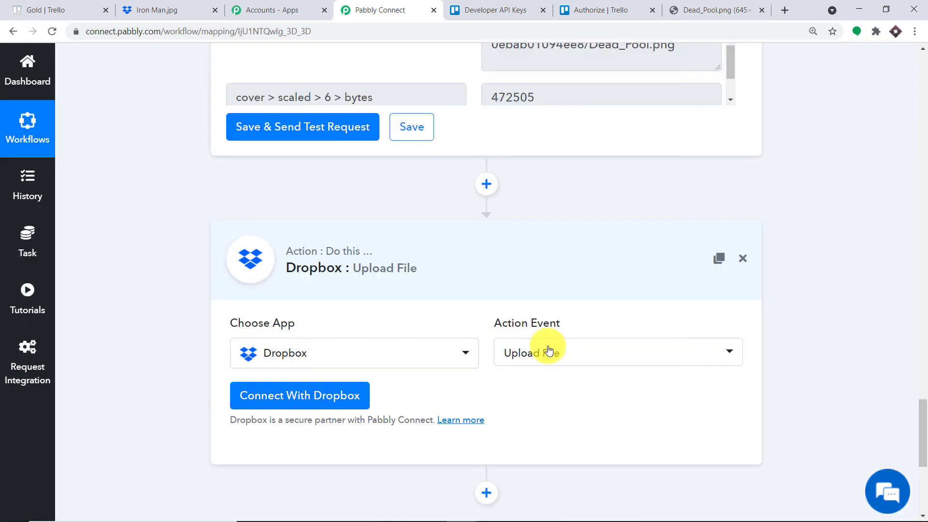
- Connect the Upload File step to Dropbox by authorizing the account with new credentials
left_click(248, 394)
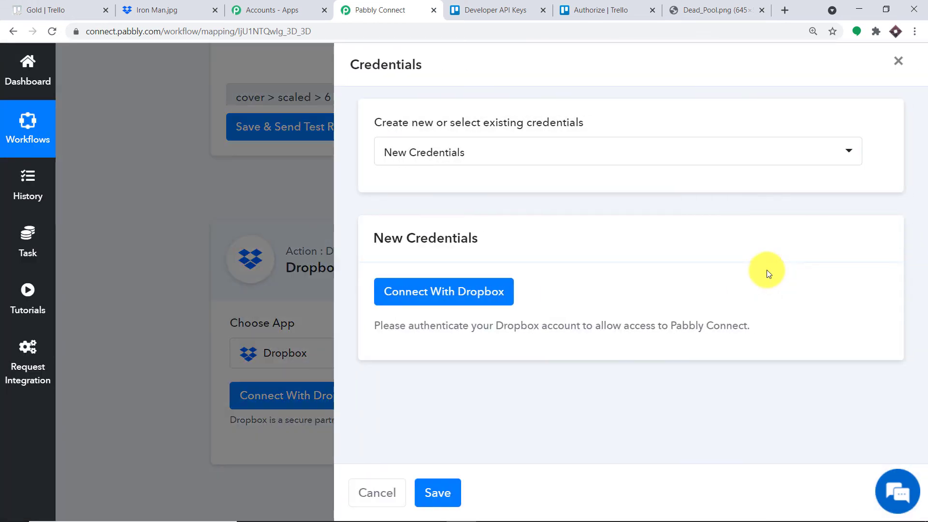
left_click(416, 292)
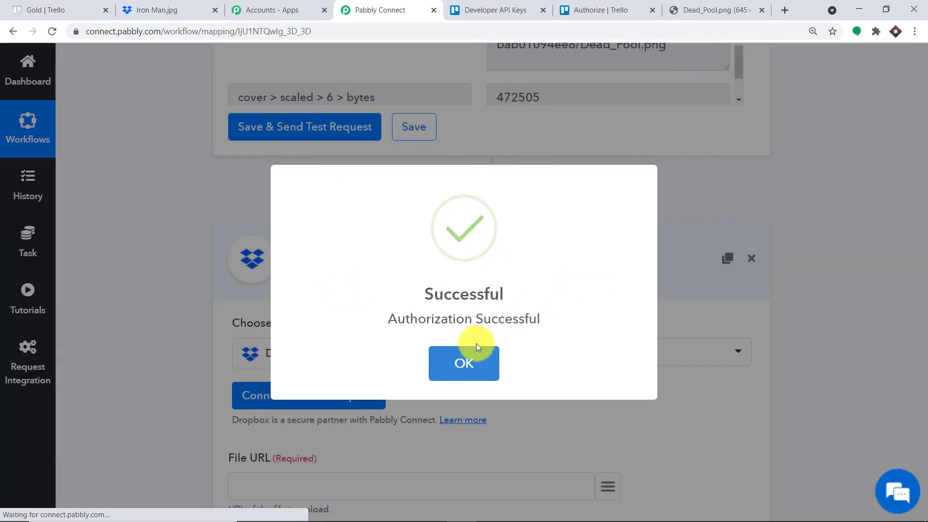
left_click(467, 365)
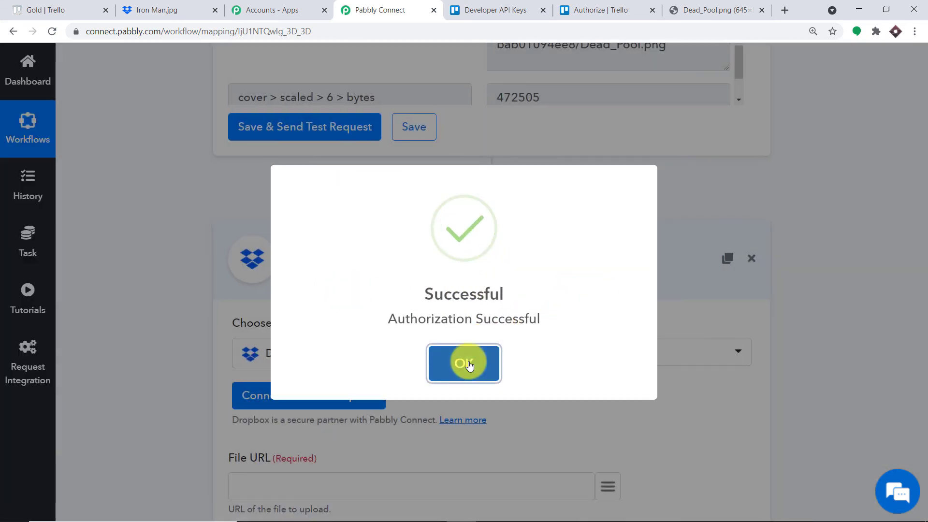
- Map the required File URL to cover > scaled > 6 > url from the Trello: Get Card Details step
scroll(529, 301, "down", 3)
scroll(489, 260, "down", 2)
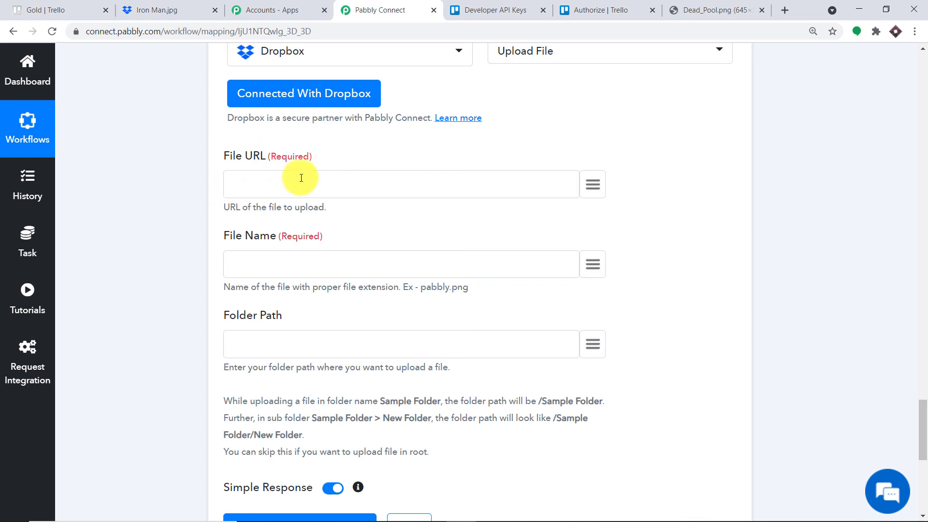
left_click(594, 187)
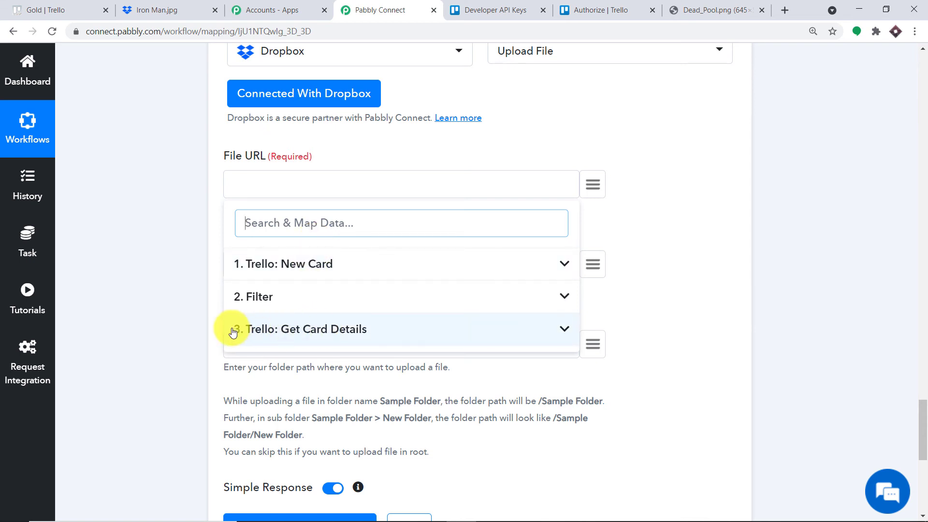
left_click(300, 328)
scroll(404, 331, "down", 5)
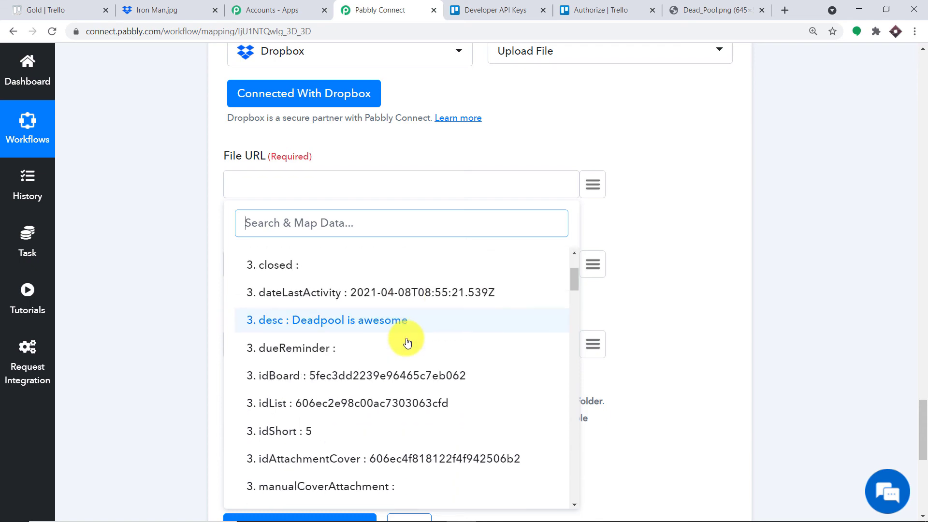
scroll(472, 347, "down", 15)
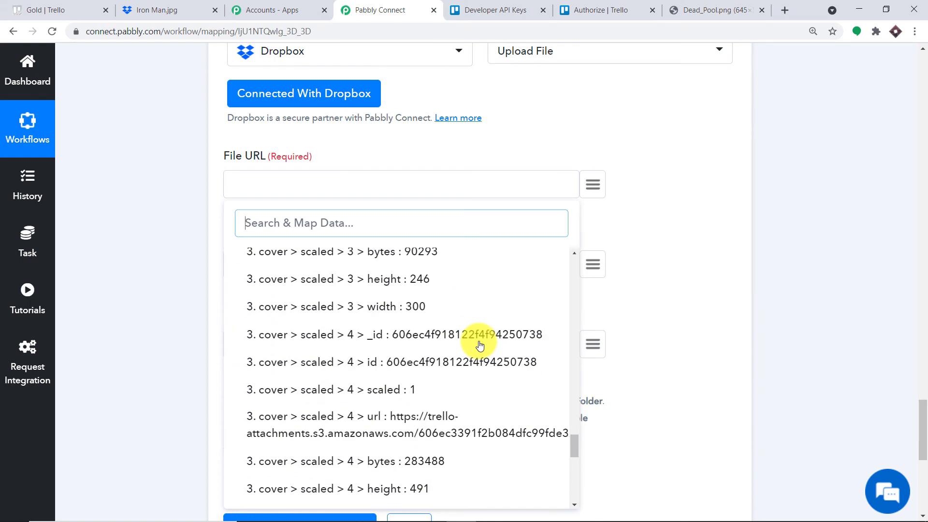
scroll(479, 343, "down", 4)
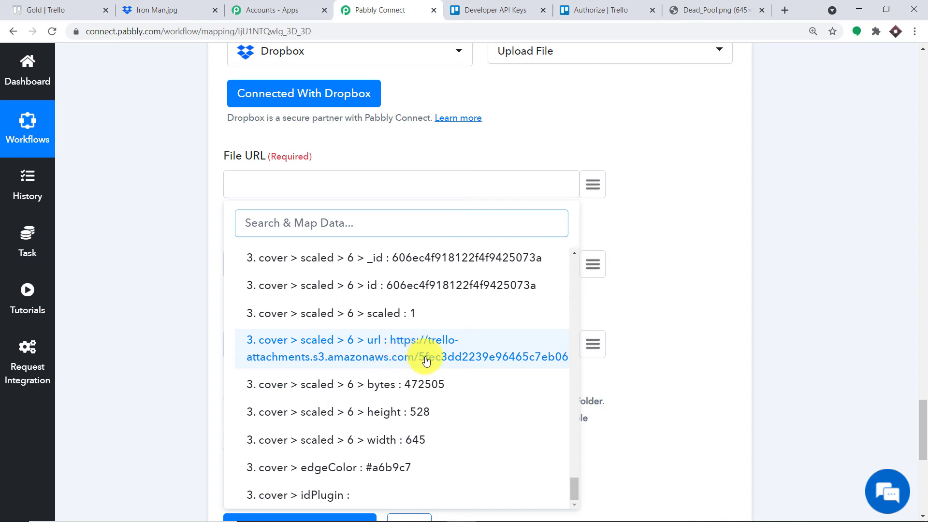
left_click(426, 360)
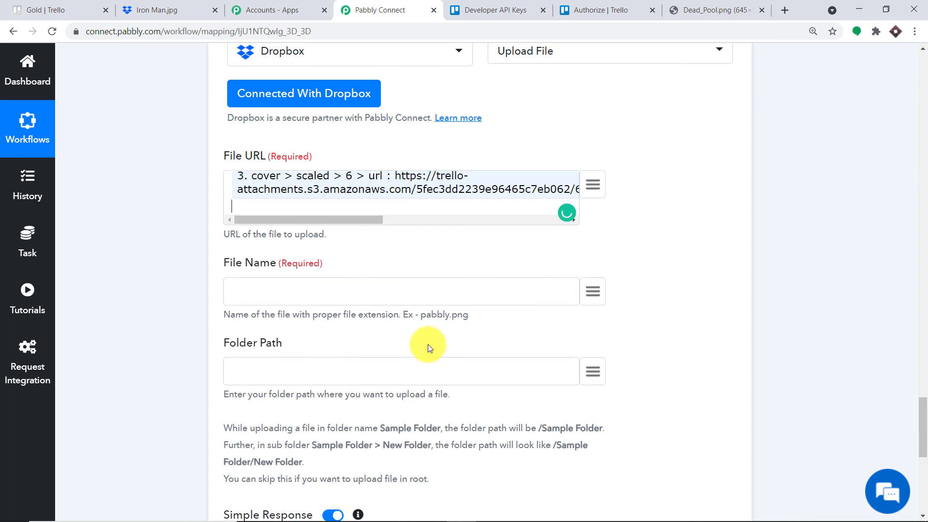
- Set the required File Name to the name field from Trello: Get Card Details followed by the extension .png
left_click(244, 291)
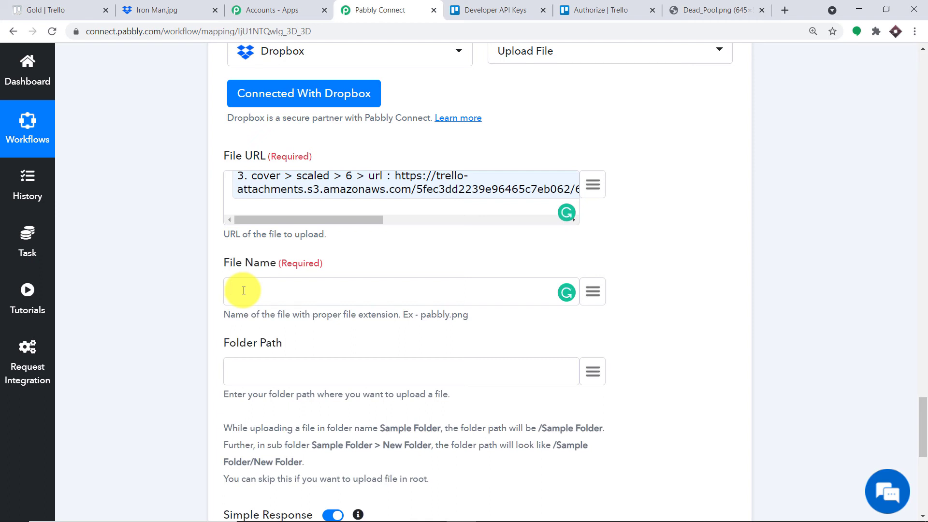
scroll(244, 290, "down", 1)
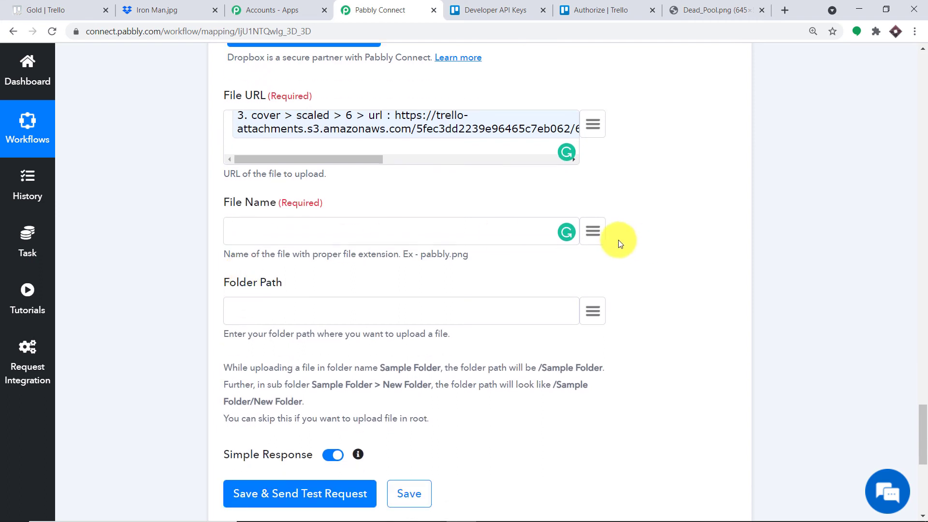
left_click(601, 234)
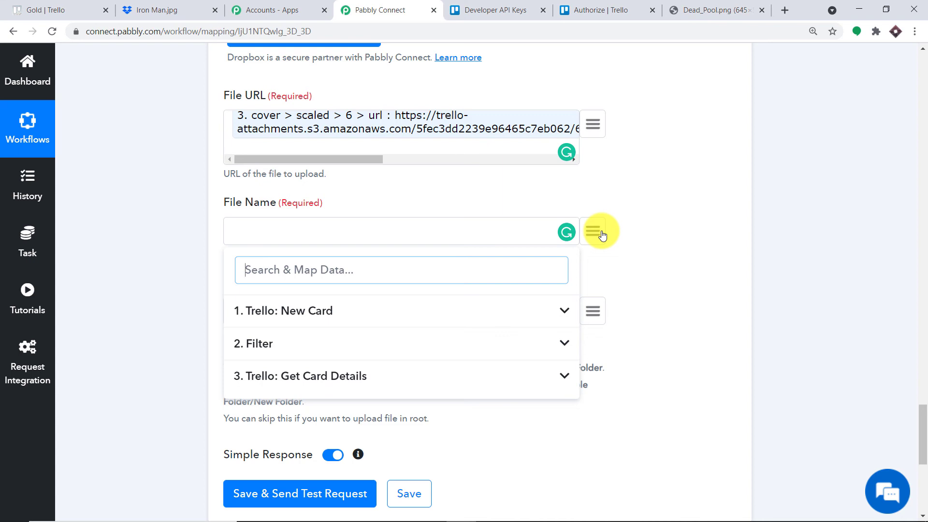
left_click(353, 377)
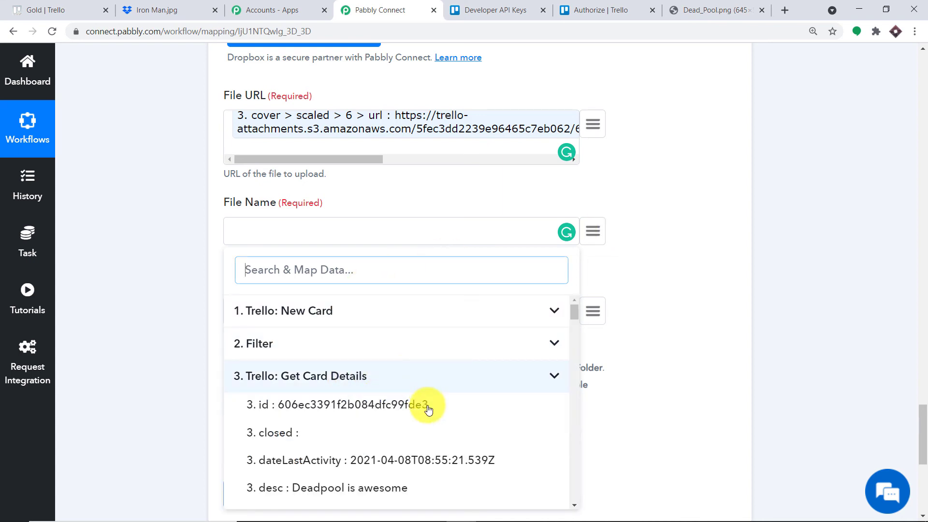
scroll(425, 407, "down", 2)
scroll(429, 410, "down", 5)
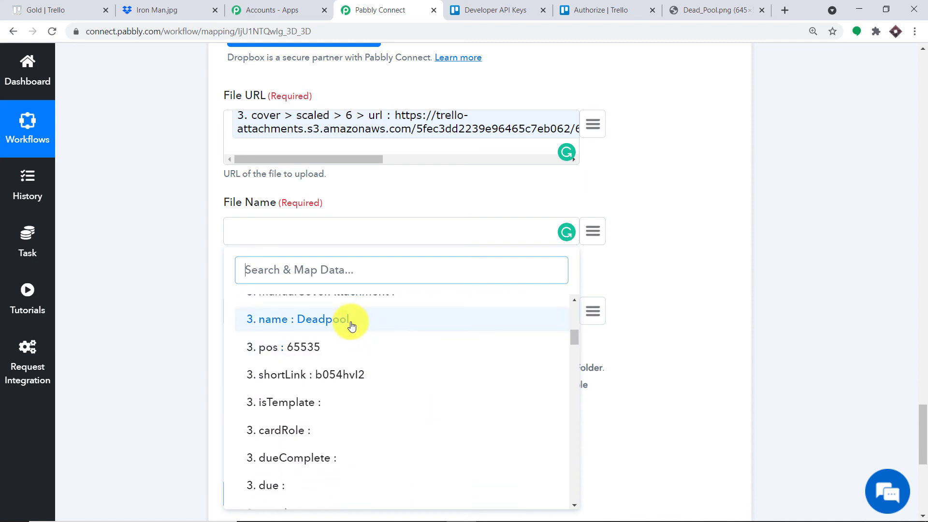
left_click(352, 325)
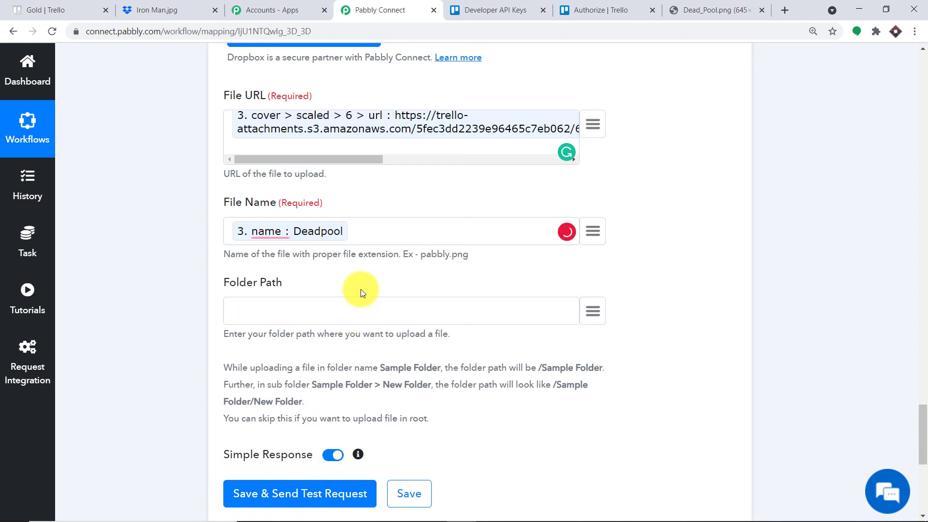
type(".png")
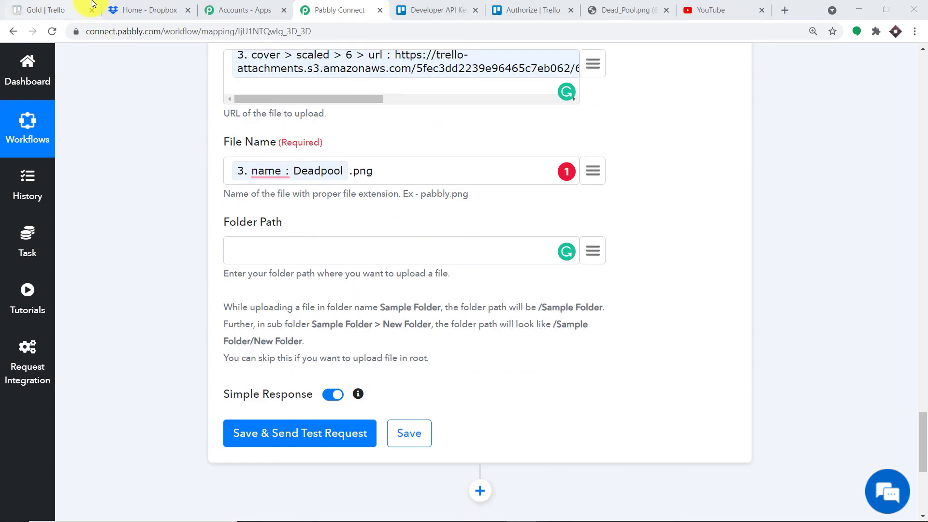
- Switch to Dropbox and create a new folder named Trello inside the account owner's personal folder
left_click(126, 8)
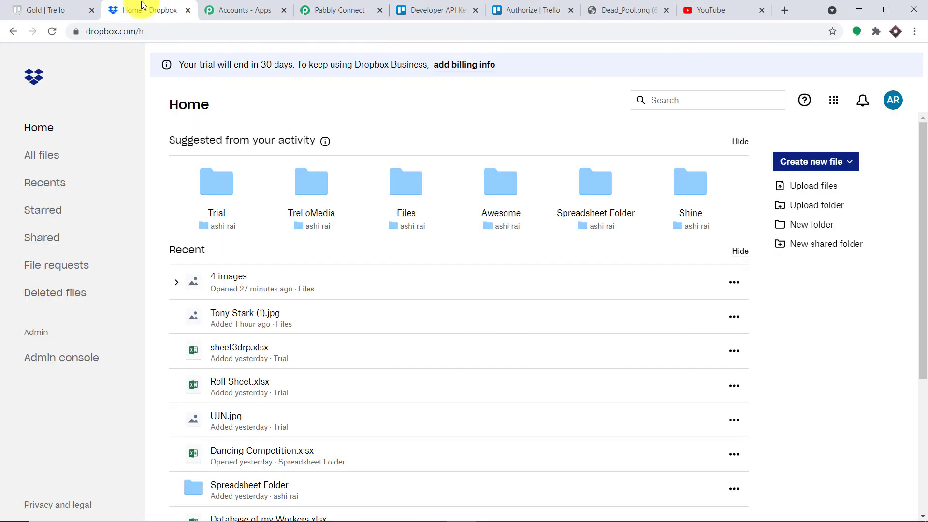
left_click(800, 224)
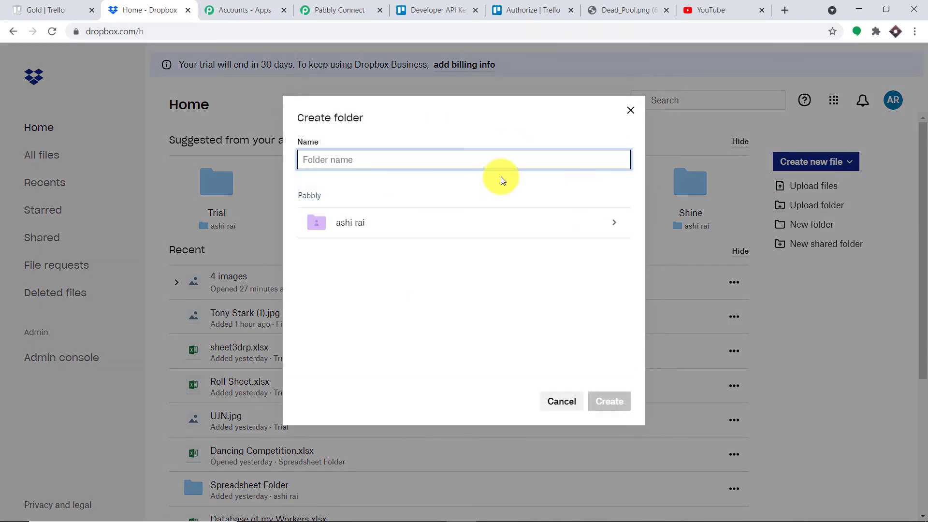
type("Trell")
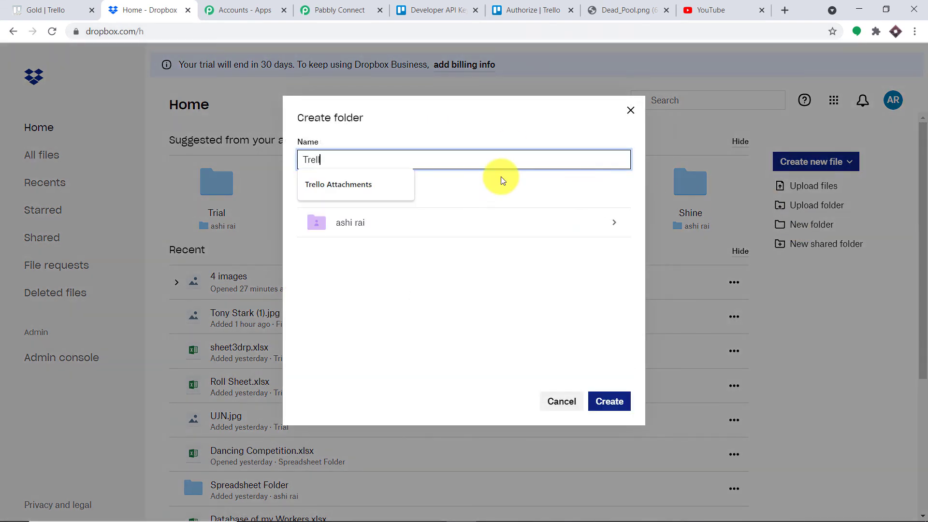
type("o")
left_click(523, 192)
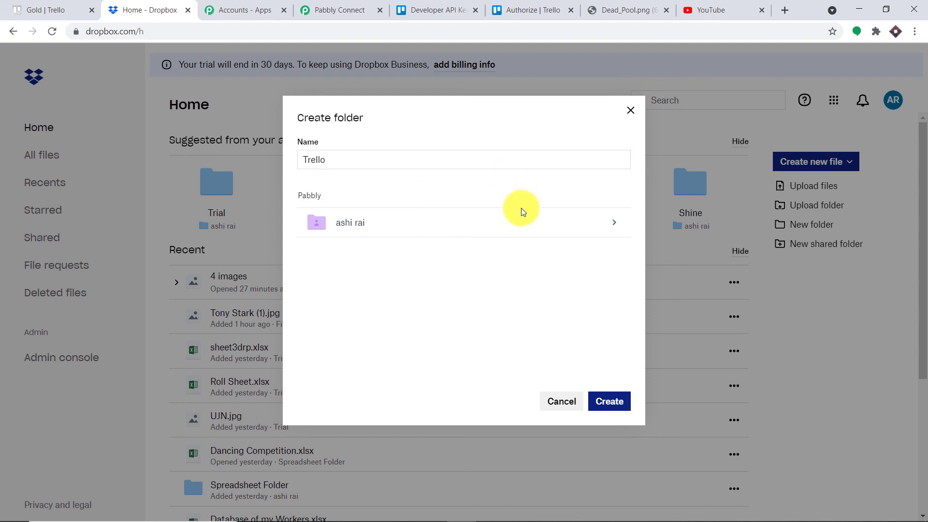
left_click(387, 229)
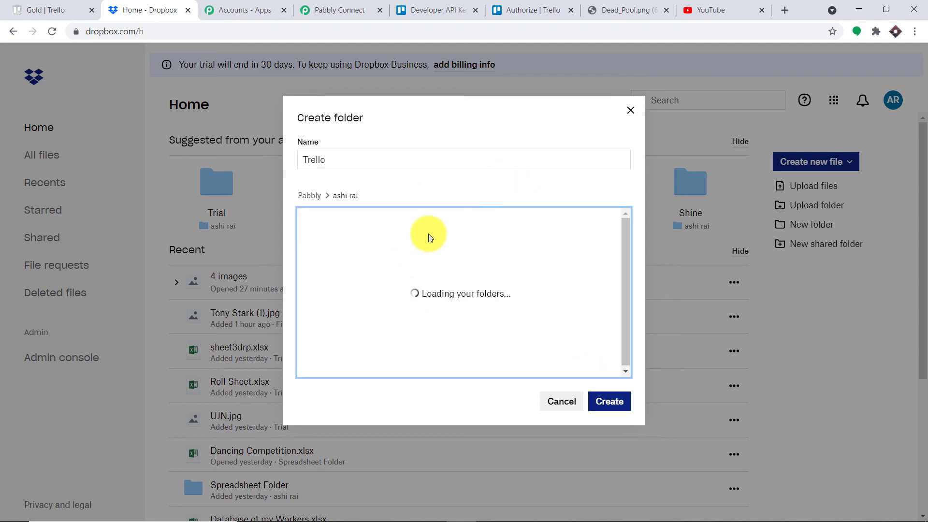
left_click(605, 403)
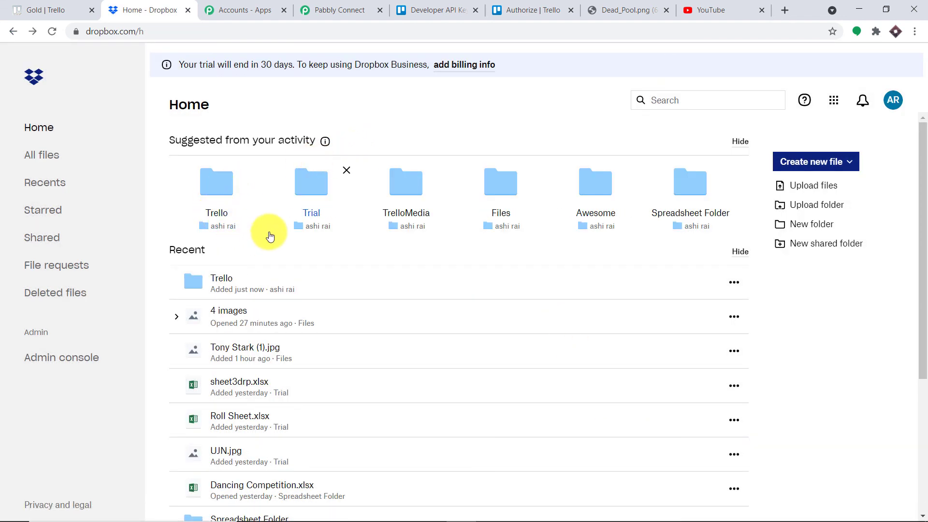
- Back in Pabbly Connect, set the Upload File step's Folder Path to /Trello, then save and send a test request
left_click(331, 9)
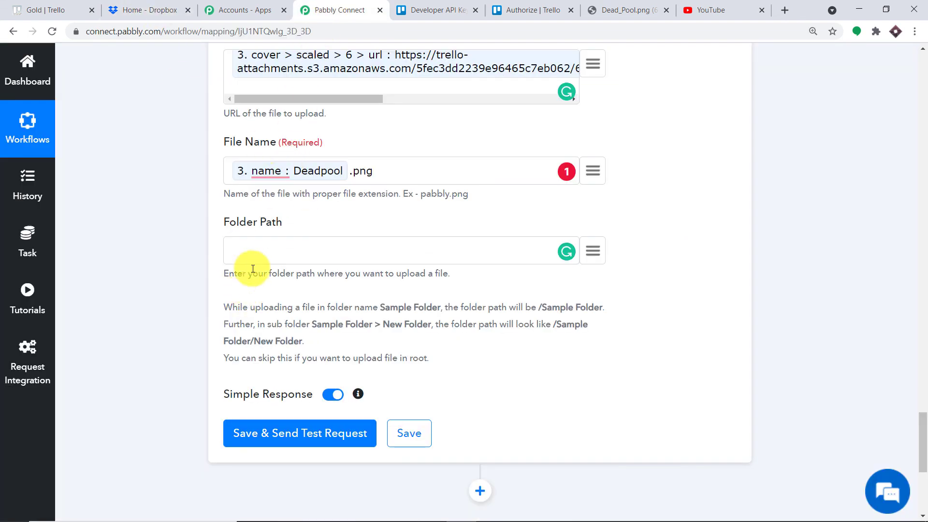
left_click(253, 251)
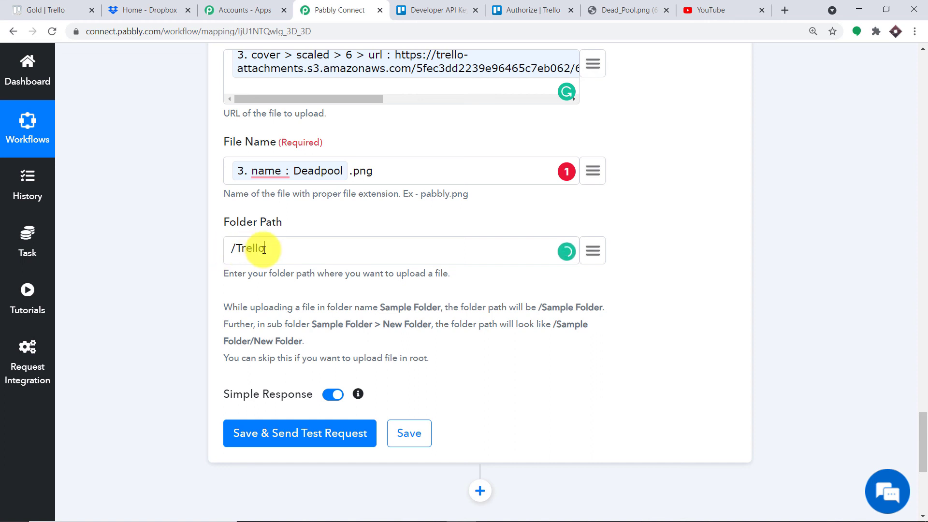
scroll(309, 340, "down", 2)
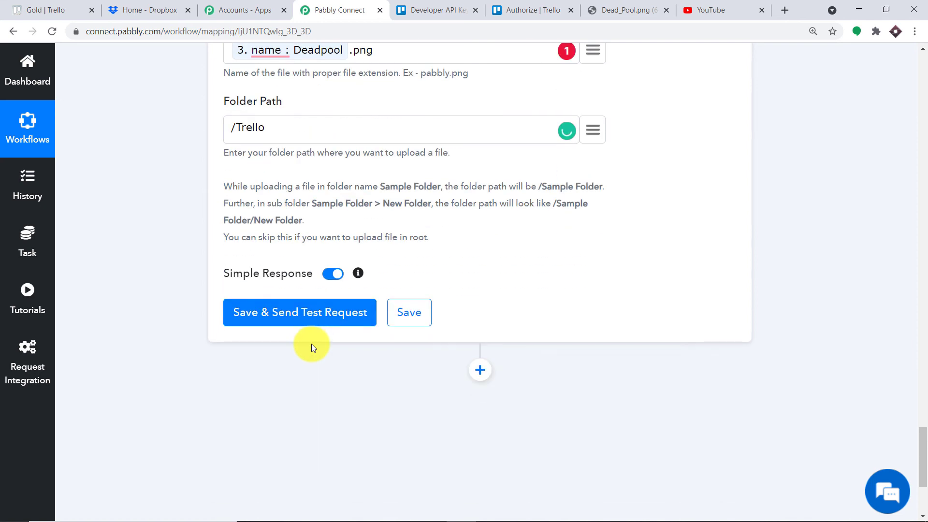
scroll(329, 309, "up", 3)
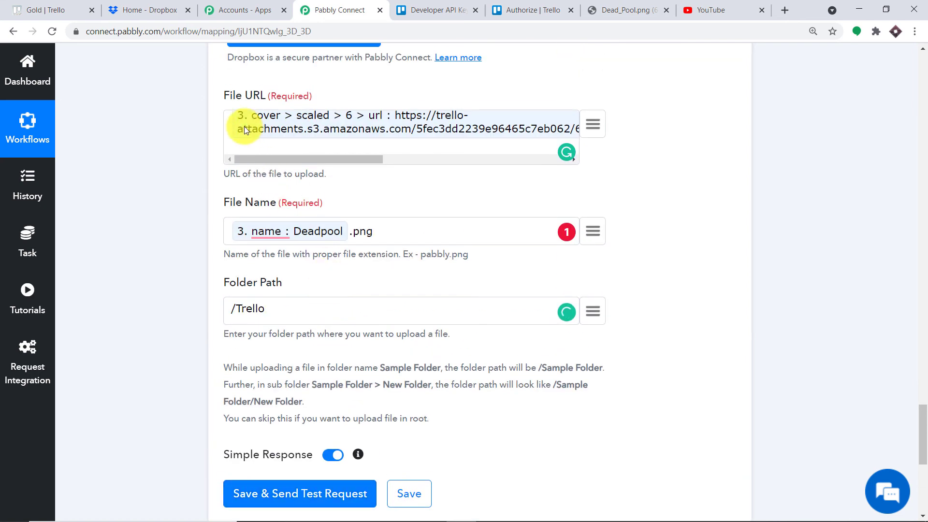
scroll(405, 145, "down", 1)
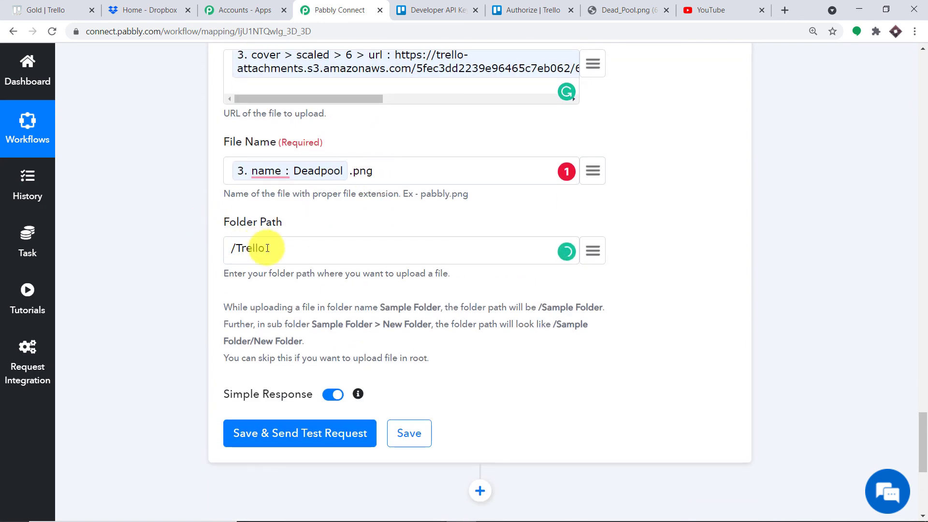
scroll(279, 352, "down", 1)
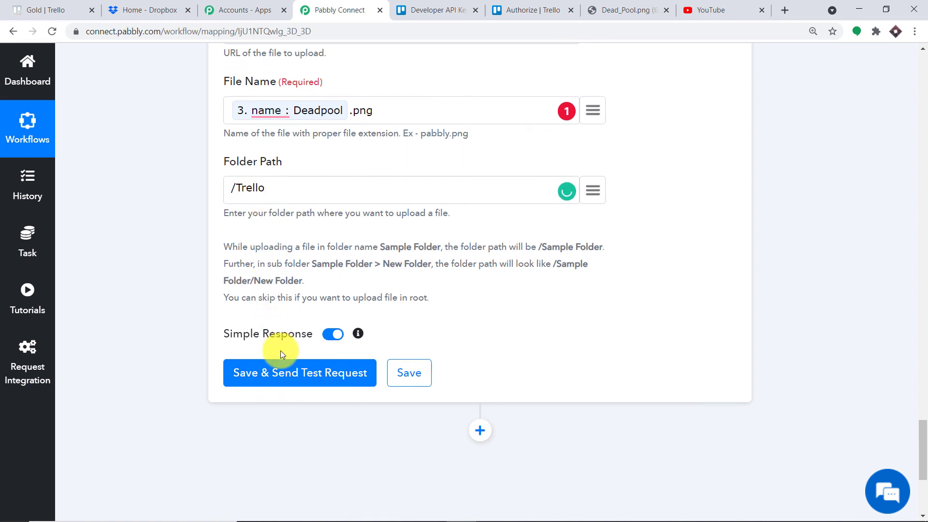
left_click(301, 384)
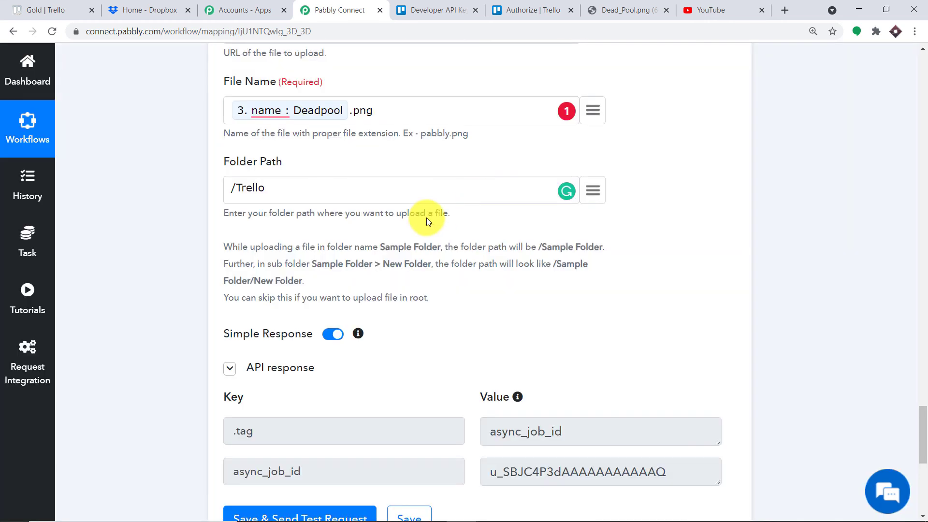
- In Dropbox, open the Trello folder and preview Deadpool.png to check the uploaded attachment
left_click(155, 6)
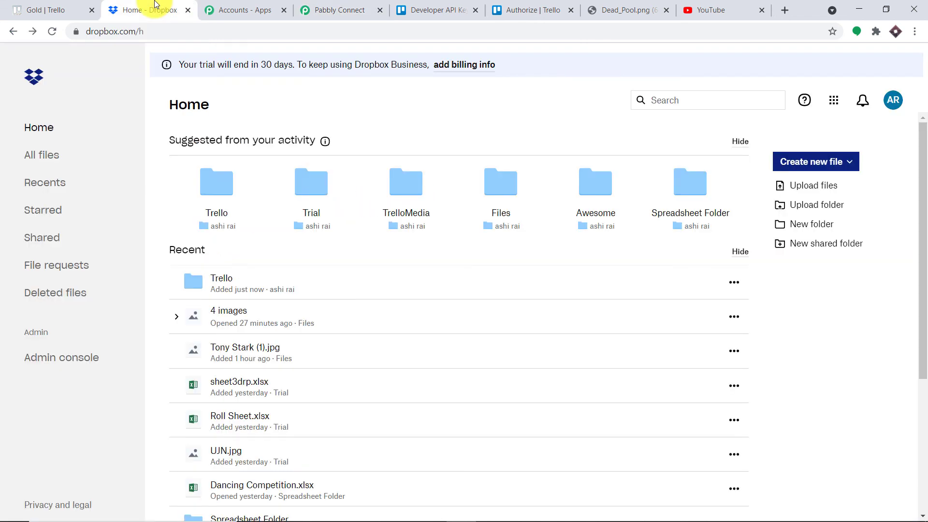
left_click(221, 185)
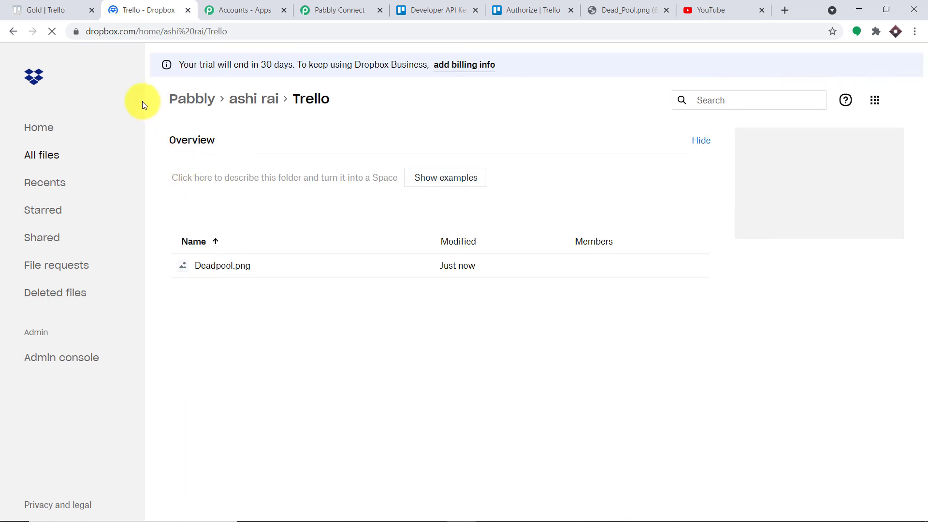
left_click(229, 265)
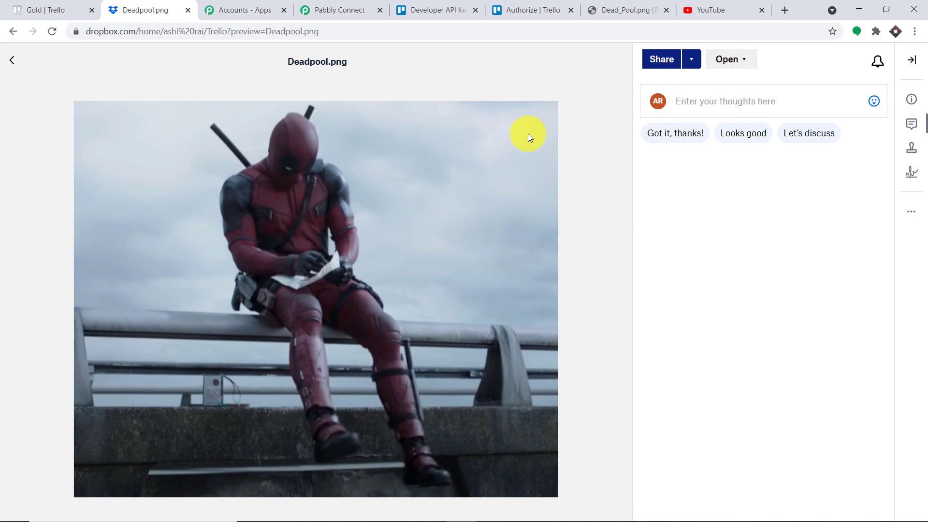
- Return to Pabbly Connect and collapse the Upload File, Get Card Details, Filter and New Card steps to review the whole workflow
left_click(351, 9)
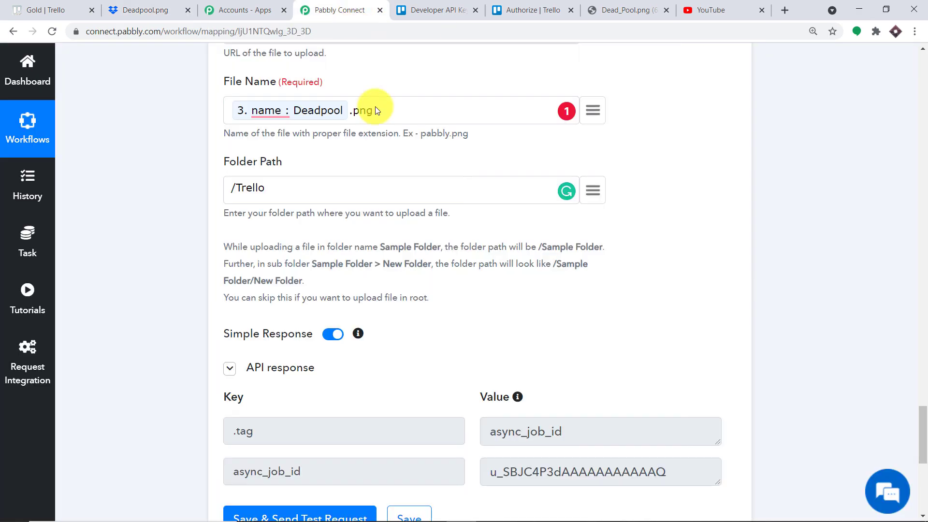
scroll(926, 387, "up", 2)
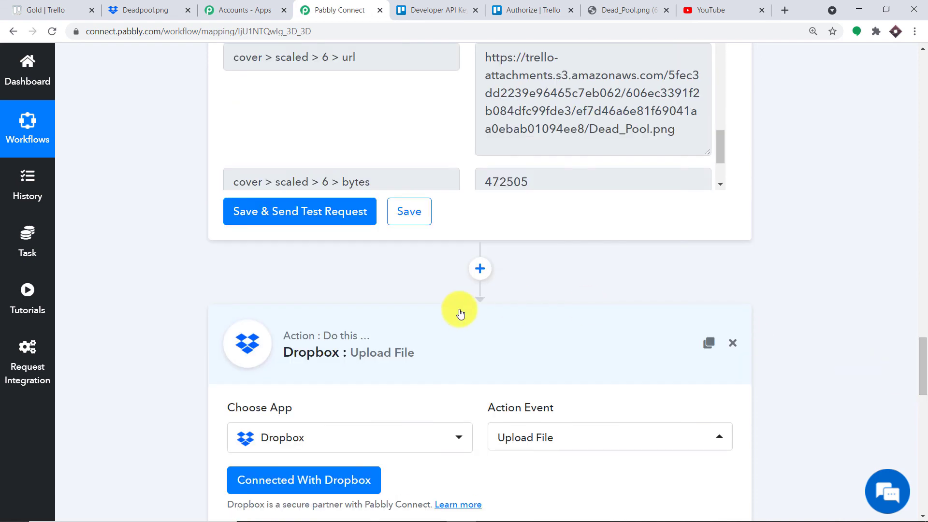
left_click(400, 332)
scroll(921, 323, "up", 5)
scroll(926, 326, "up", 8)
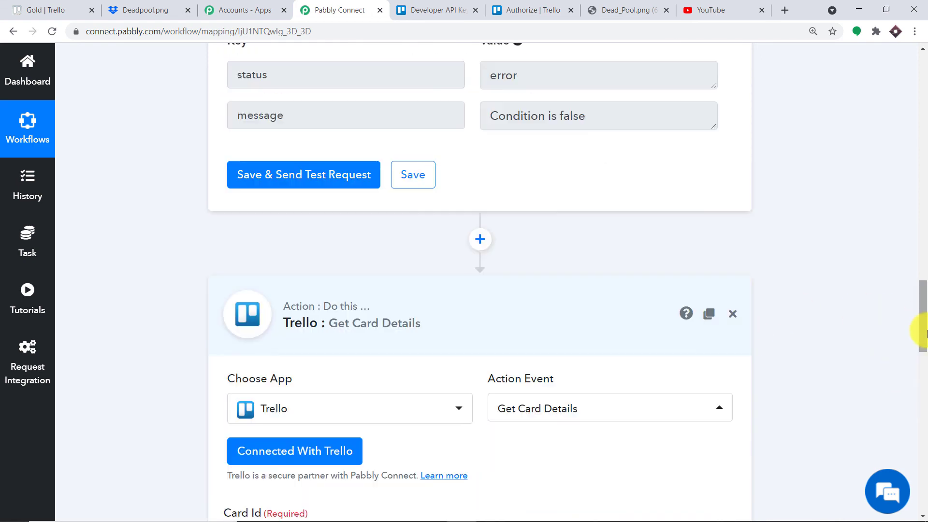
left_click(456, 315)
left_click_drag(920, 342, 925, 252)
left_click(480, 354)
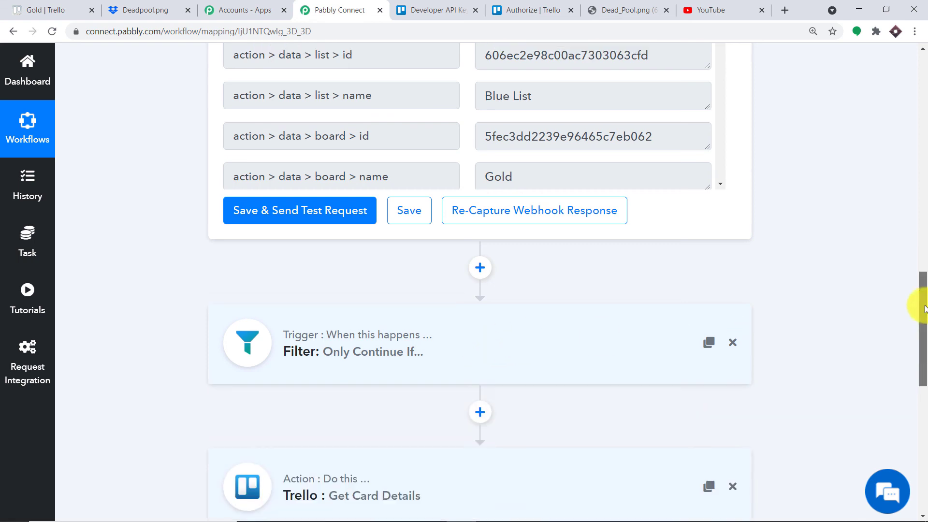
left_click_drag(918, 305, 918, 150)
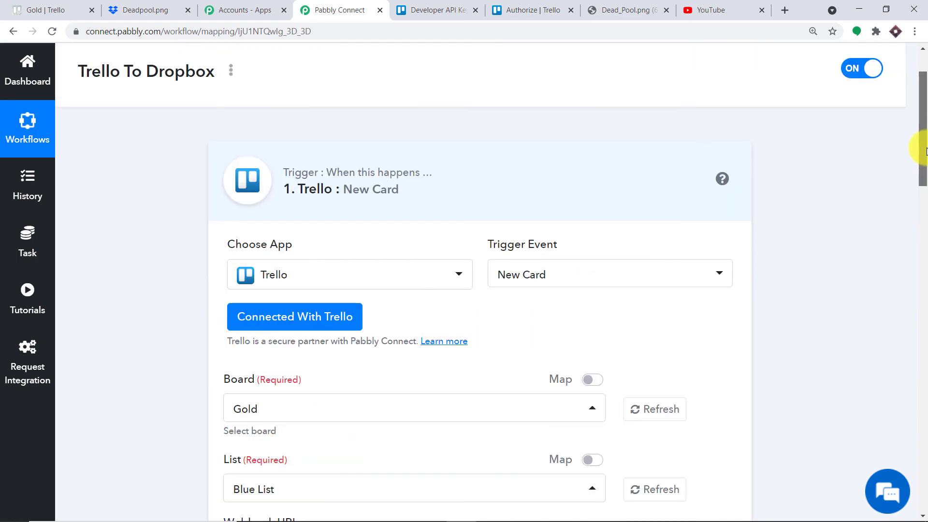
left_click(564, 176)
left_click_drag(924, 187, 918, 230)
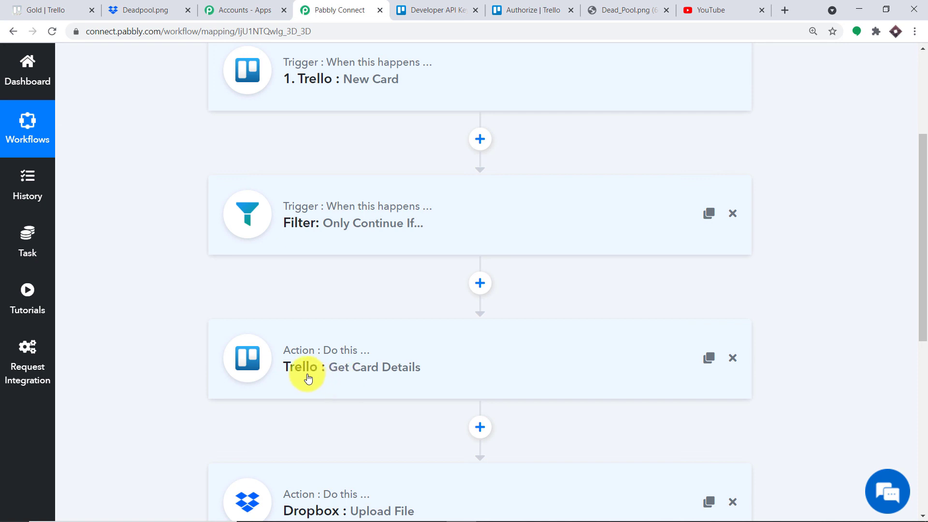
scroll(524, 353, "down", 3)
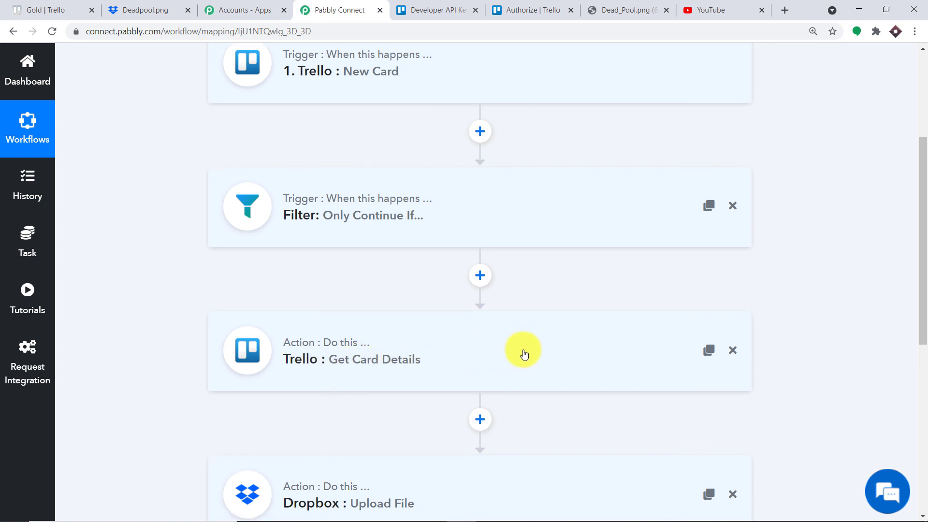